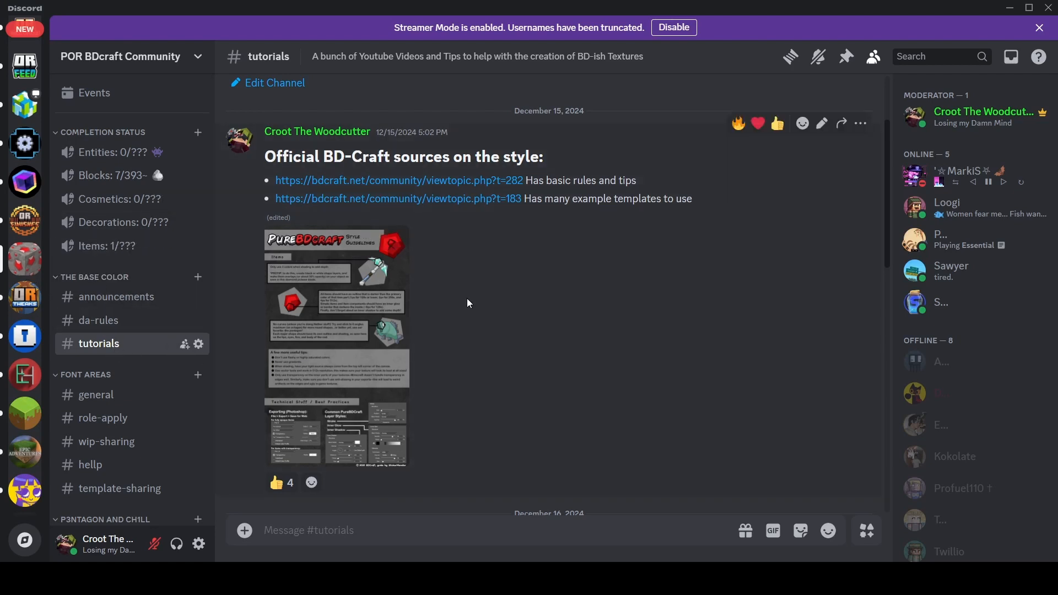
# - Browse the Useful Resources to Sphaxify forum topic and expand its Blocks template list
pyautogui.scroll(3, 467, 237)
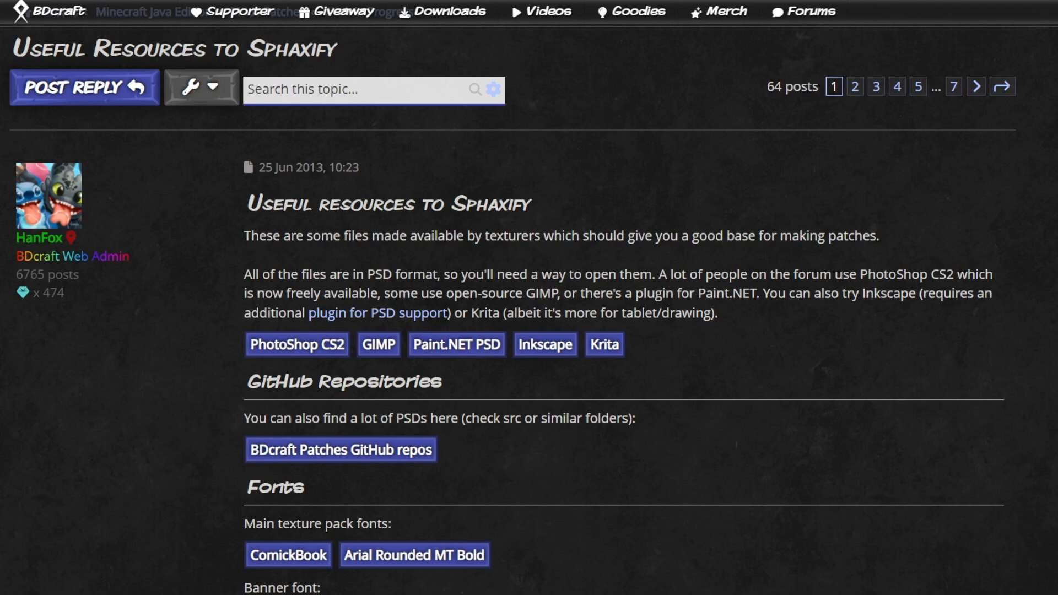
pyautogui.scroll(-10, 529, 309)
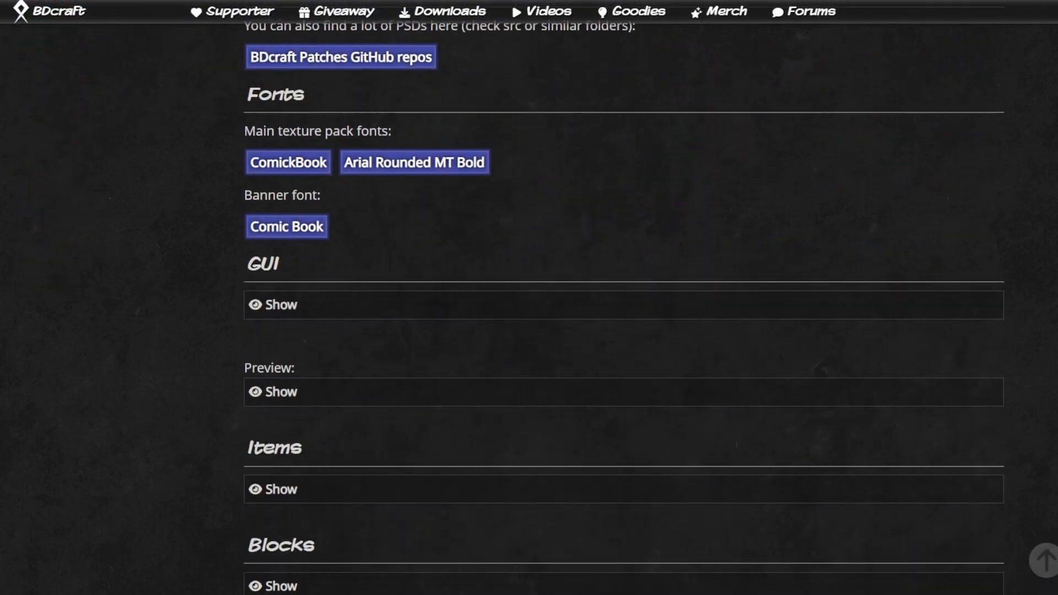
pyautogui.scroll(-8, 529, 308)
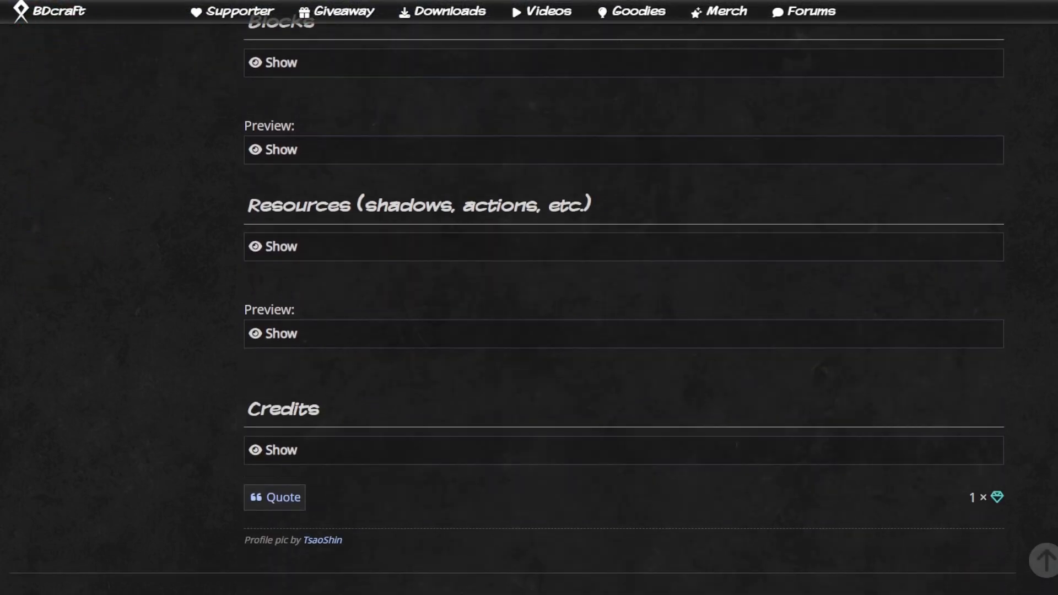
pyautogui.scroll(3, 529, 309)
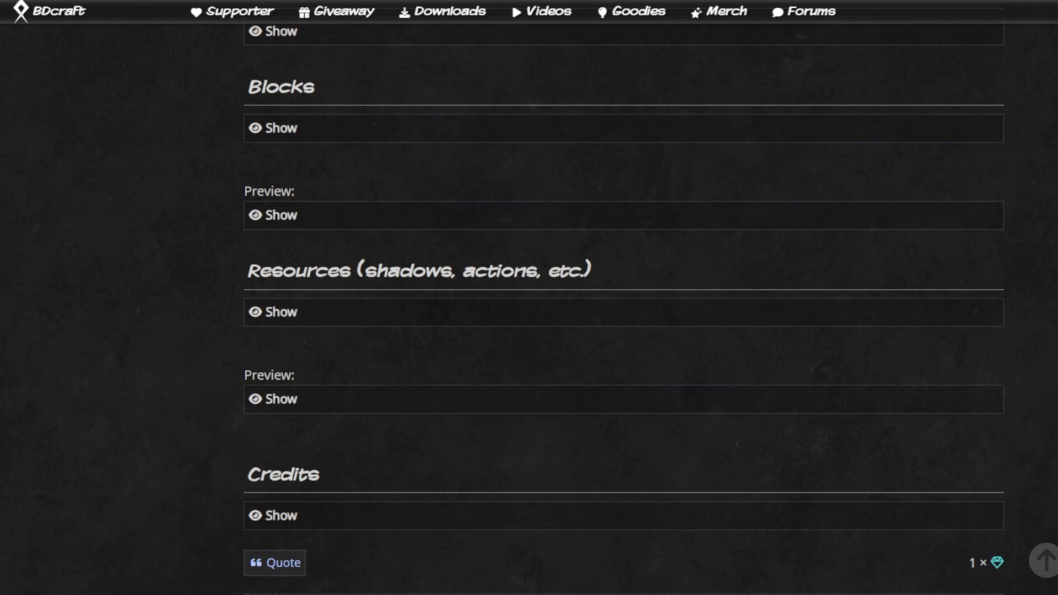
pyautogui.scroll(3, 529, 309)
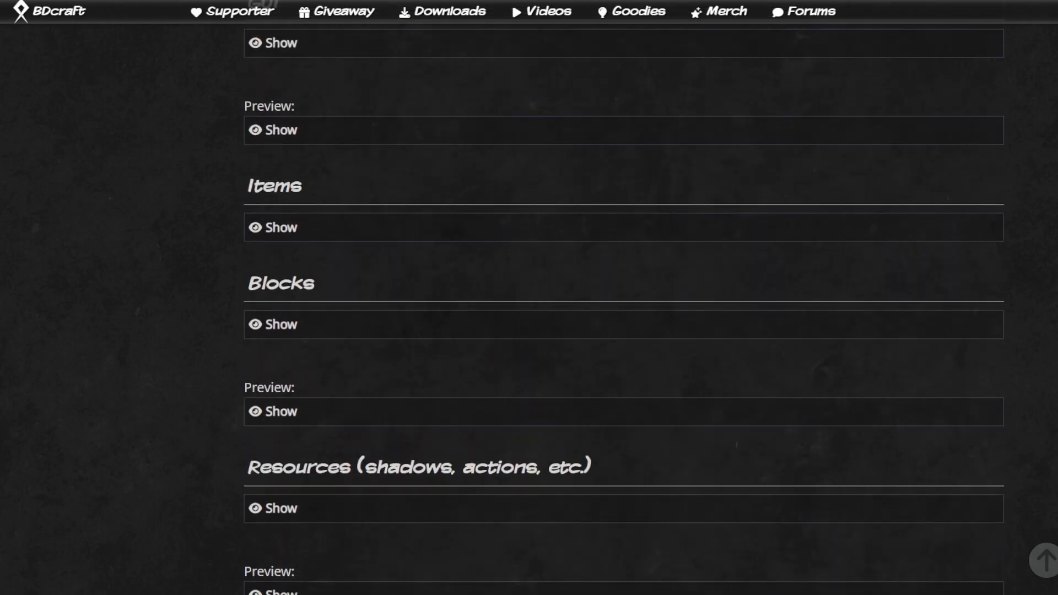
pyautogui.scroll(3, 529, 309)
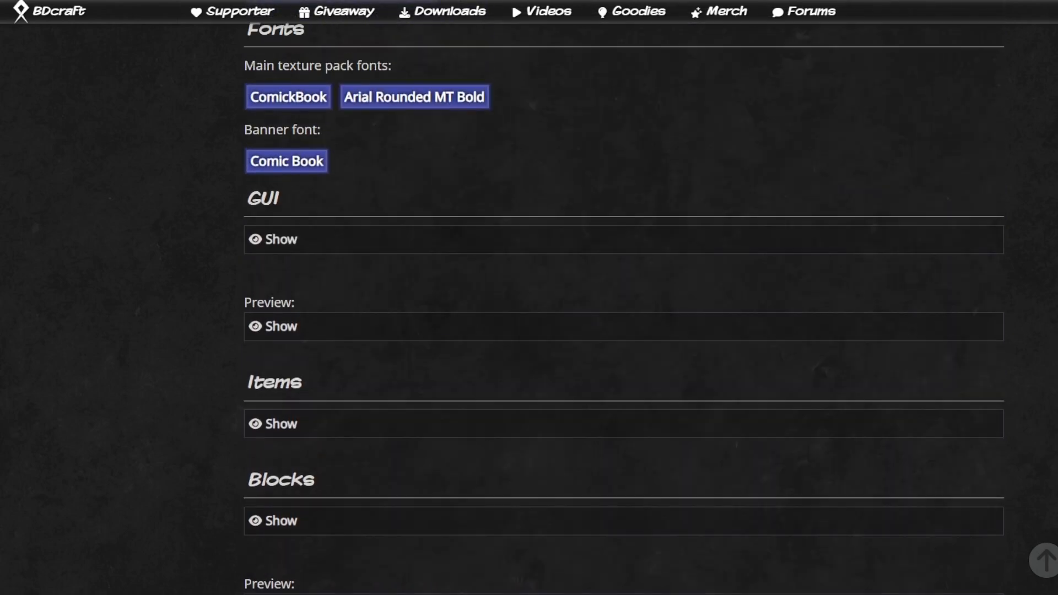
pyautogui.scroll(-5, 529, 308)
pyautogui.click(326, 202)
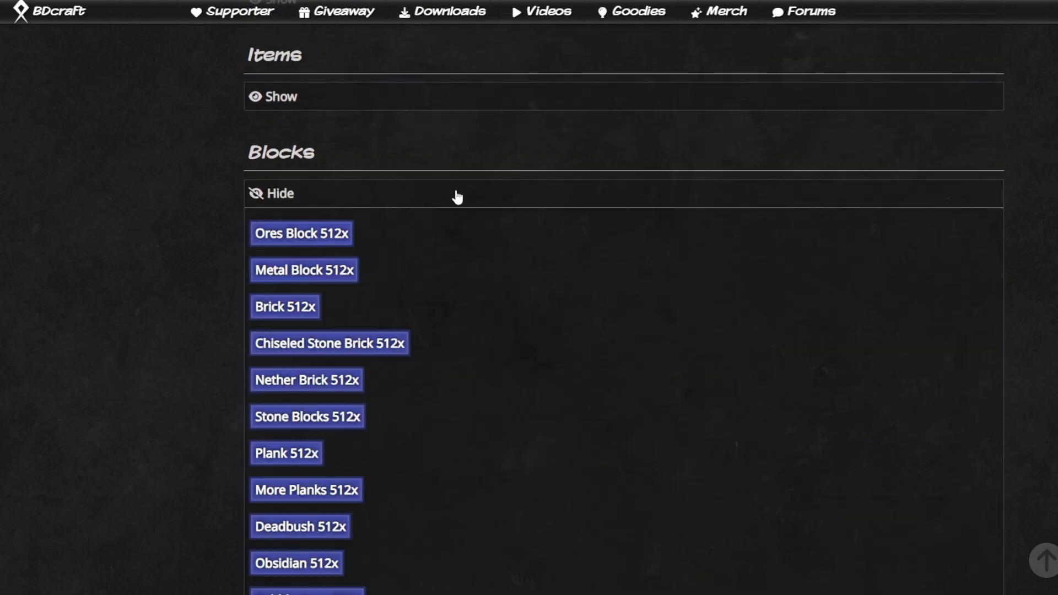
pyautogui.scroll(-3, 458, 197)
pyautogui.scroll(1, 459, 196)
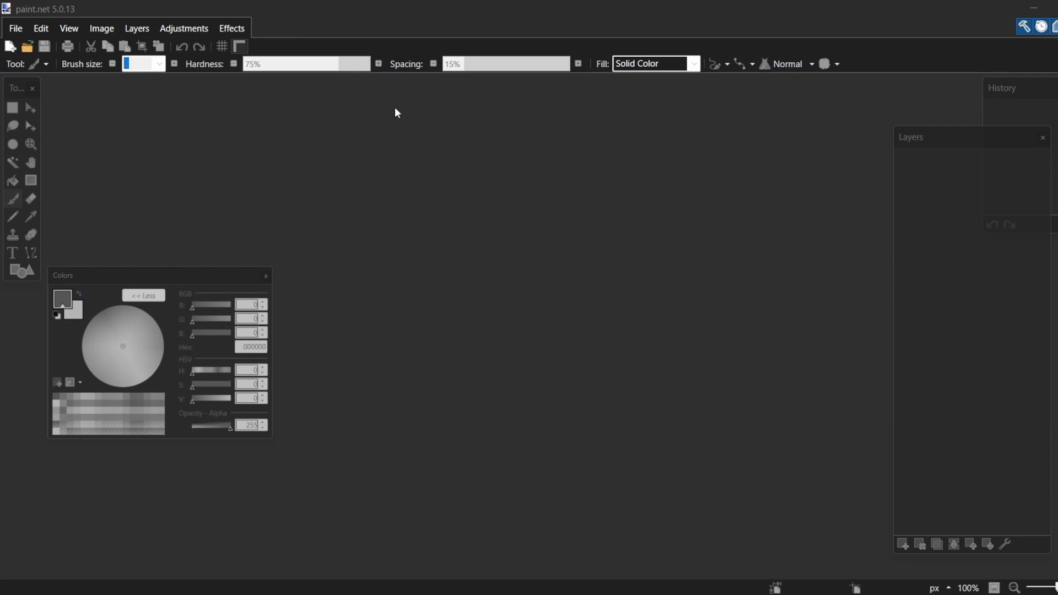
# - Switch to paint.net and open ChiseledStoneBrick.psd from the TemplateTutorial folder in Videos
pyautogui.click(16, 28)
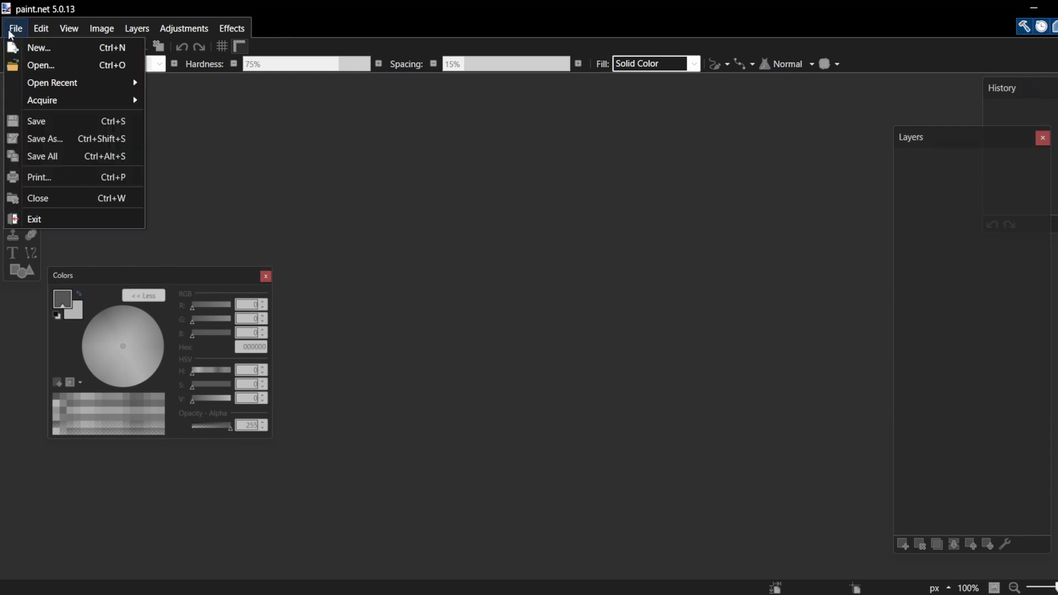
pyautogui.moveTo(105, 29)
pyautogui.moveTo(16, 28)
pyautogui.click(44, 63)
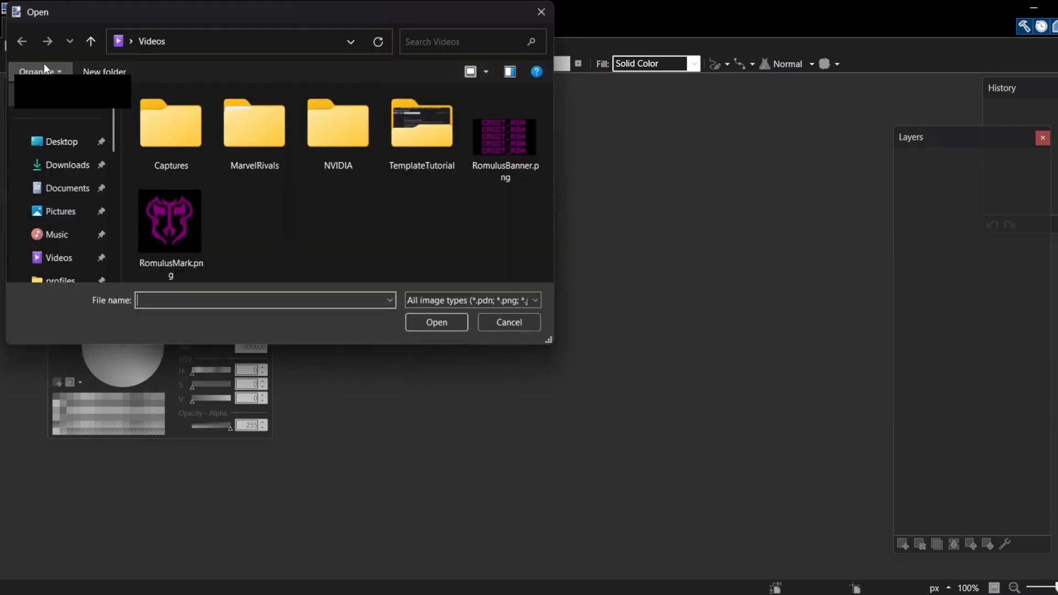
pyautogui.doubleClick(428, 157)
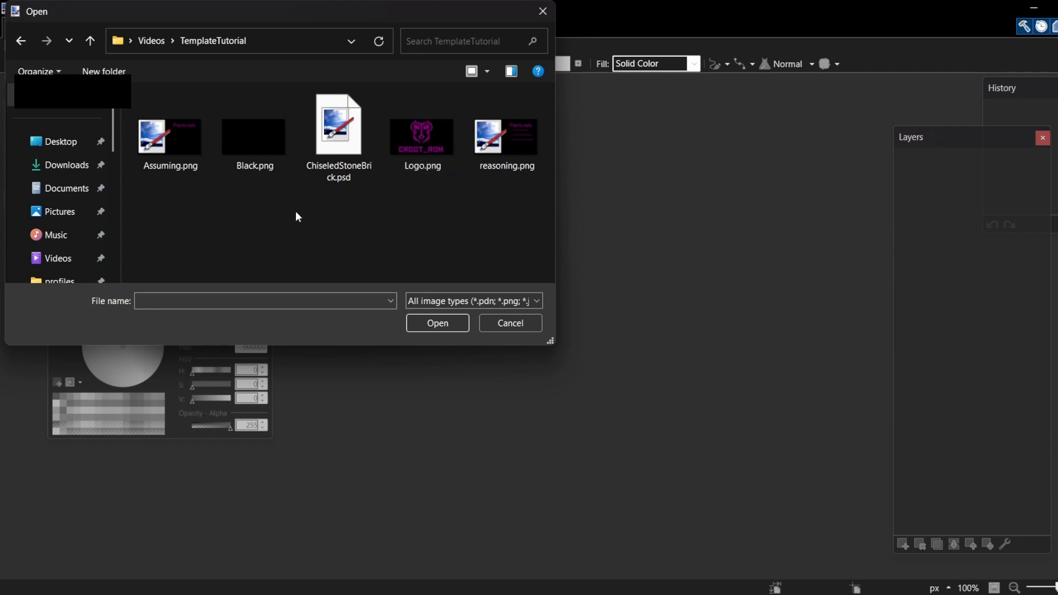
pyautogui.click(354, 180)
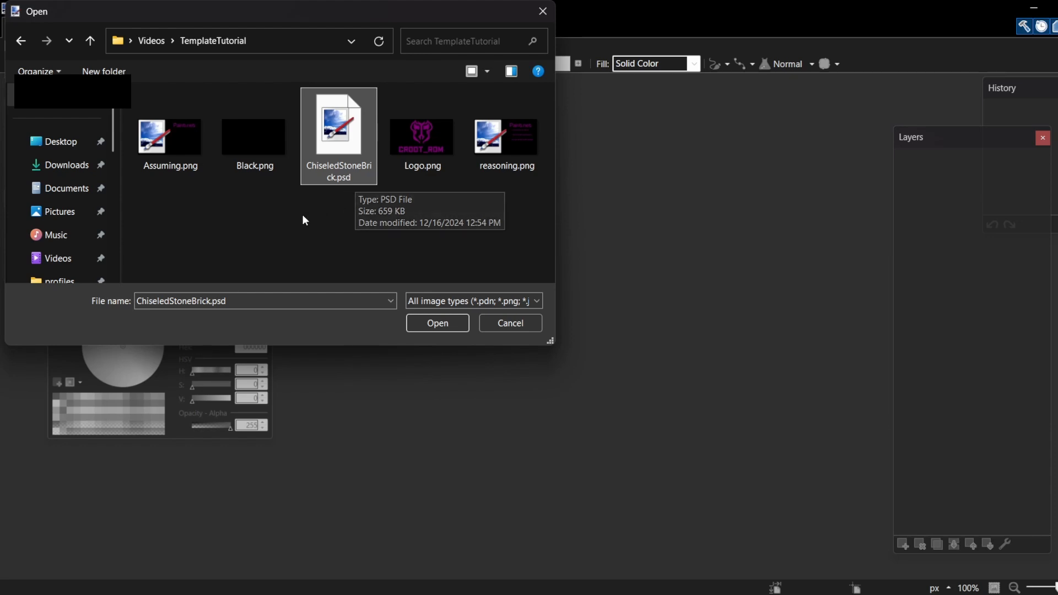
pyautogui.click(448, 325)
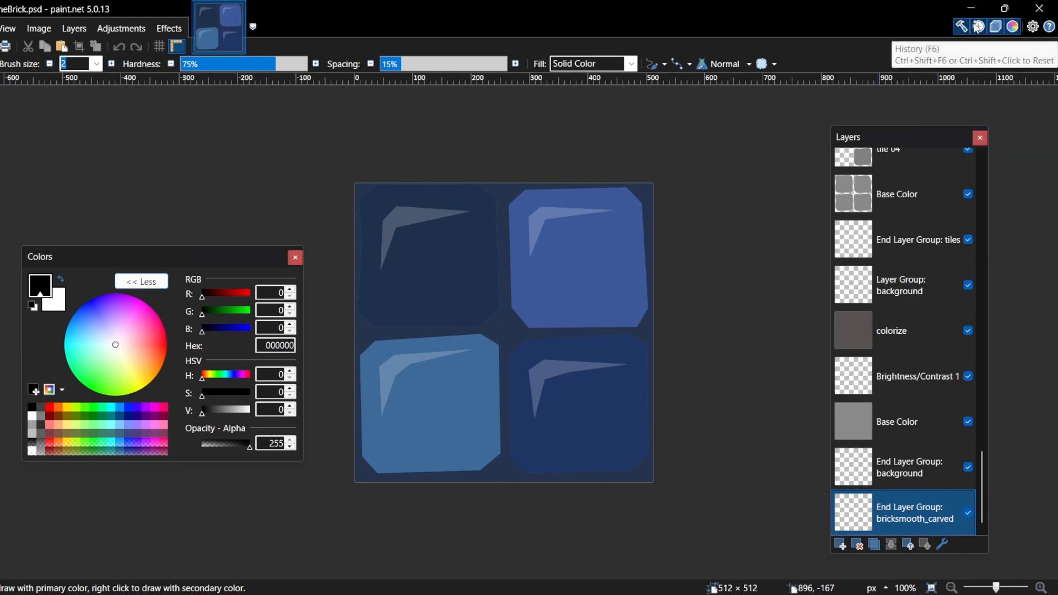
# - Show the History window and place the Layers window beside the canvas
pyautogui.click(979, 28)
pyautogui.click(996, 26)
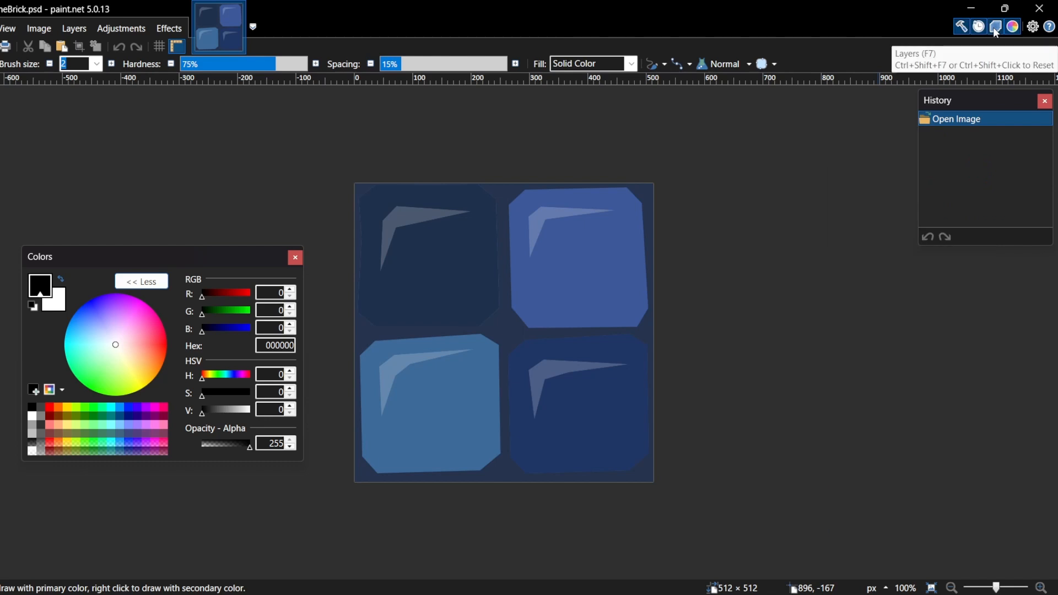
pyautogui.click(996, 27)
pyautogui.click(1012, 28)
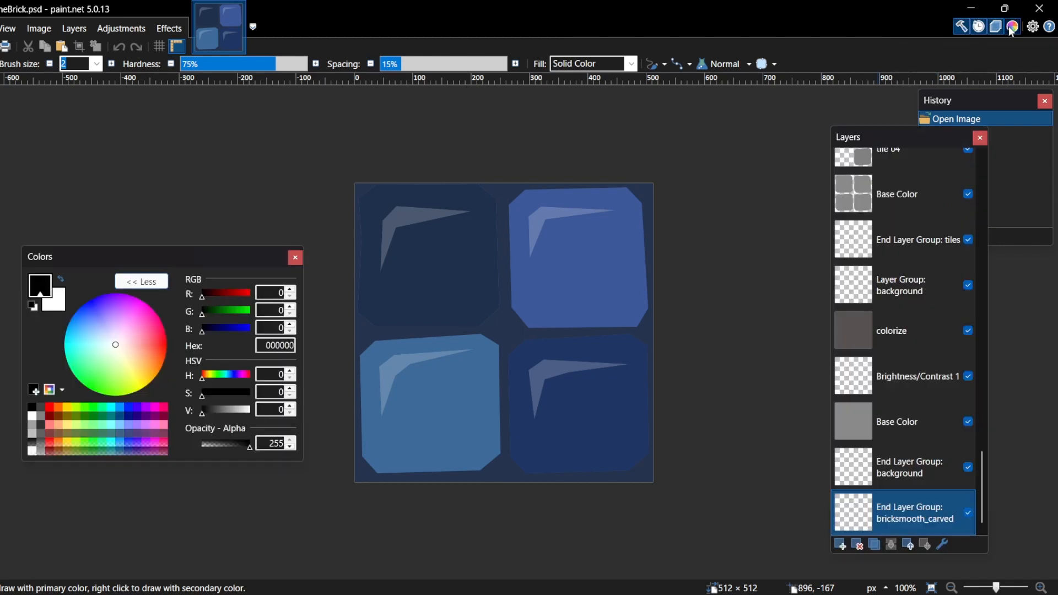
pyautogui.moveTo(907, 143); pyautogui.dragTo(763, 130)
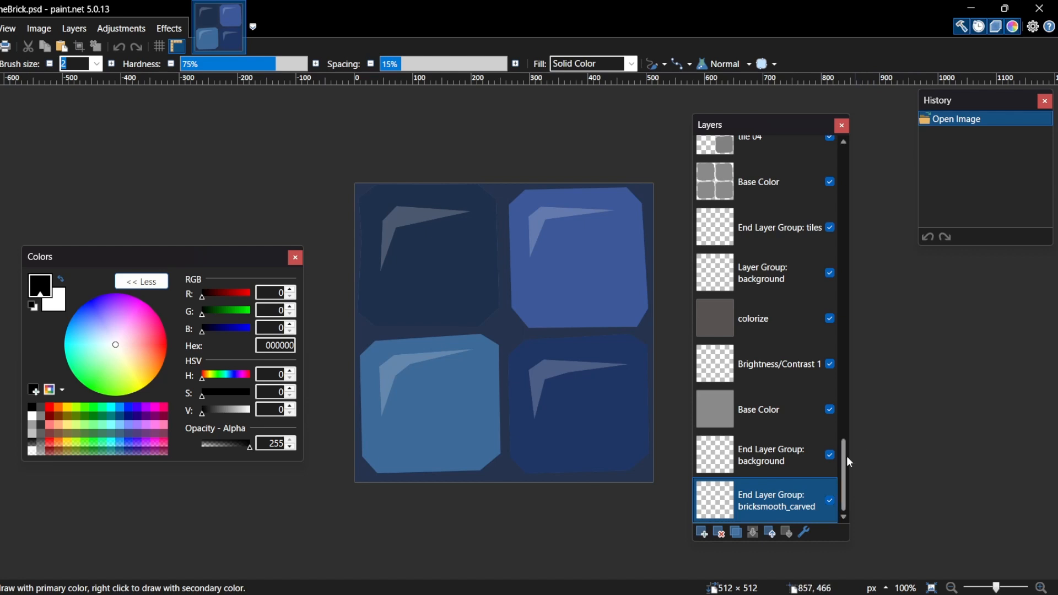
# - Delete the empty layers from End Layer Group: bricksmooth_carved up to the lower End Layer Group: tiles, keeping Base Color and colorize
pyautogui.moveTo(847, 456); pyautogui.dragTo(898, 483)
pyautogui.click(720, 532)
pyautogui.click(720, 532)
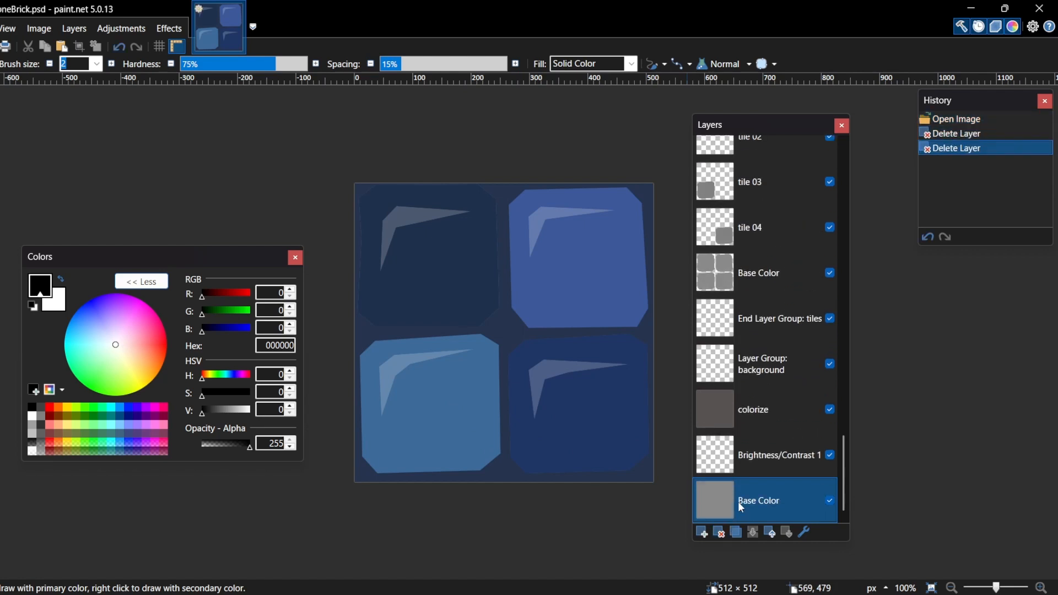
pyautogui.click(744, 475)
pyautogui.click(721, 532)
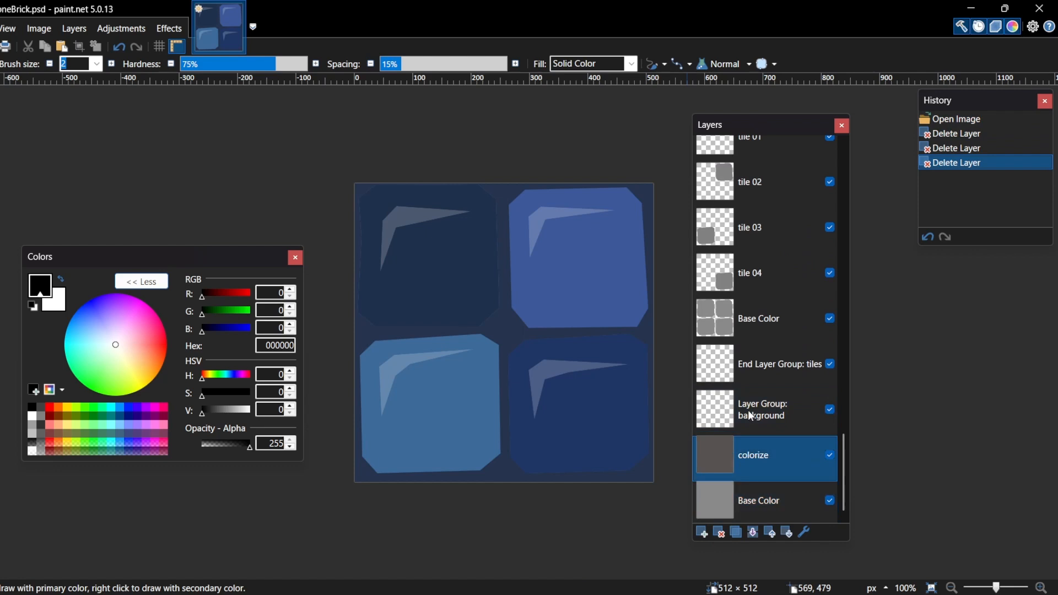
pyautogui.click(722, 534)
pyautogui.click(745, 414)
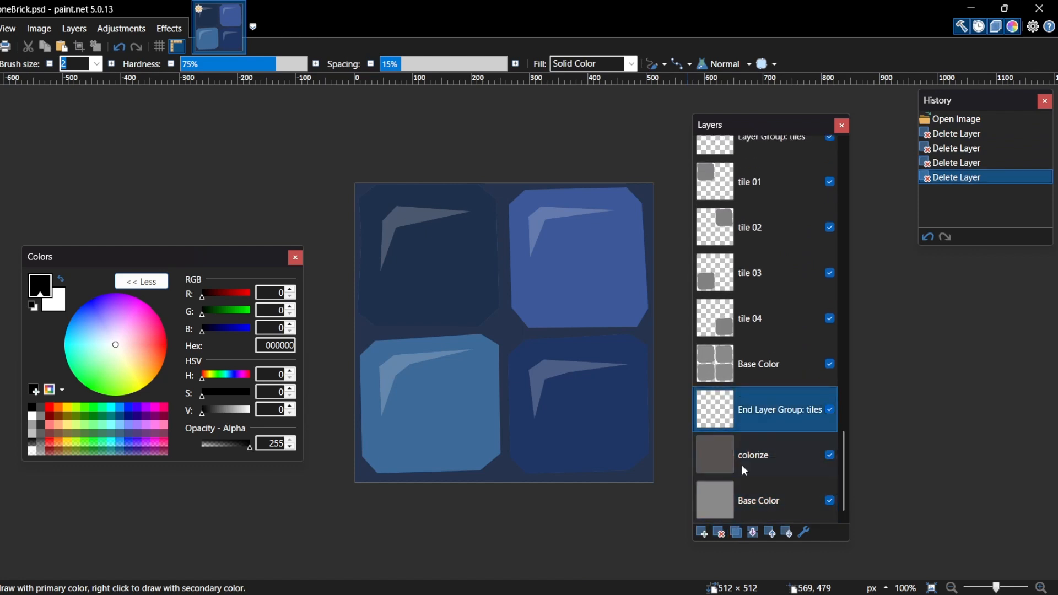
pyautogui.click(728, 533)
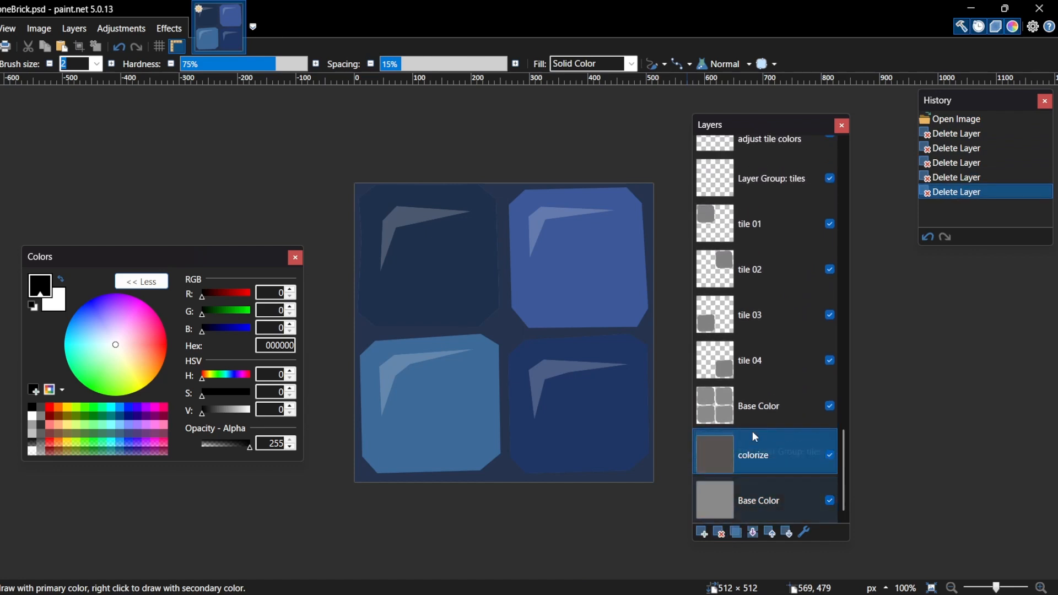
# - Delete the lower Layer Group: tiles layer and the empty group layer between the lower highlights and color 01
pyautogui.click(769, 303)
pyautogui.click(758, 186)
pyautogui.click(722, 534)
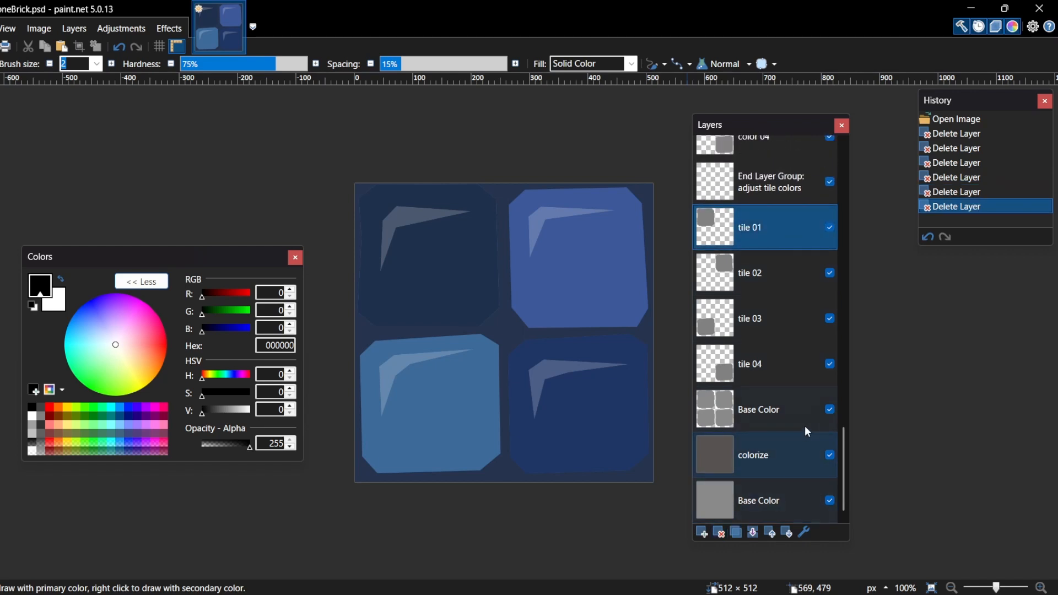
pyautogui.moveTo(847, 455); pyautogui.dragTo(852, 353)
pyautogui.click(772, 385)
pyautogui.click(720, 533)
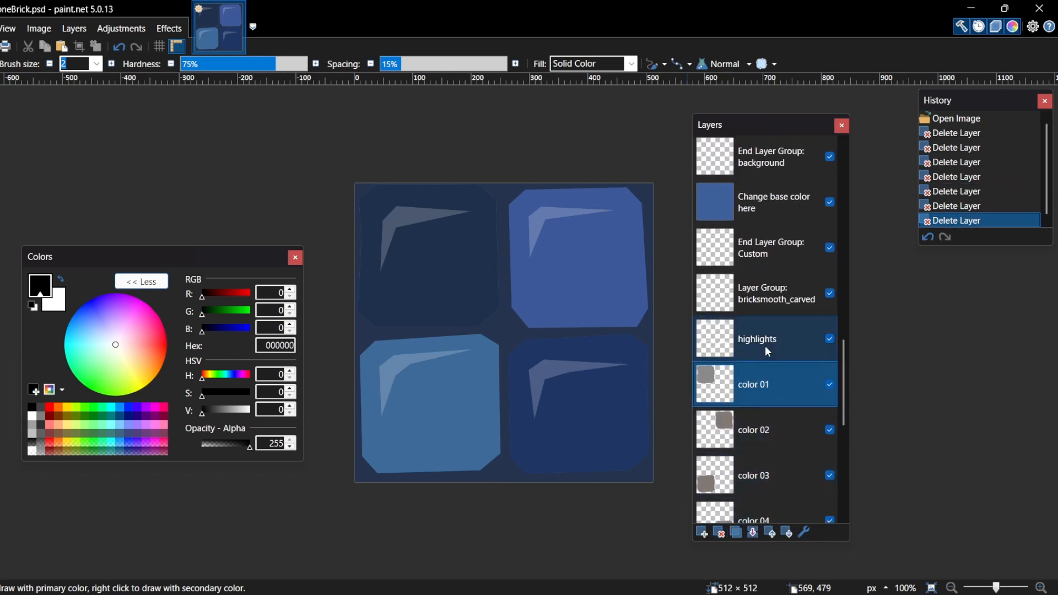
# - Delete the lower empty highlights layer and the Layer Group: bricksmooth_carved, End Layer Group: Custom and End Layer Group: background layers
pyautogui.click(765, 347)
pyautogui.click(720, 533)
pyautogui.click(720, 533)
pyautogui.click(763, 248)
pyautogui.click(720, 533)
# - Delete the empty group and Brightness/Contrast 1 layers in the upper set, keeping the color, tile, Base Color and colorize background layers
pyautogui.scroll(5, 760, 386)
pyautogui.click(763, 364)
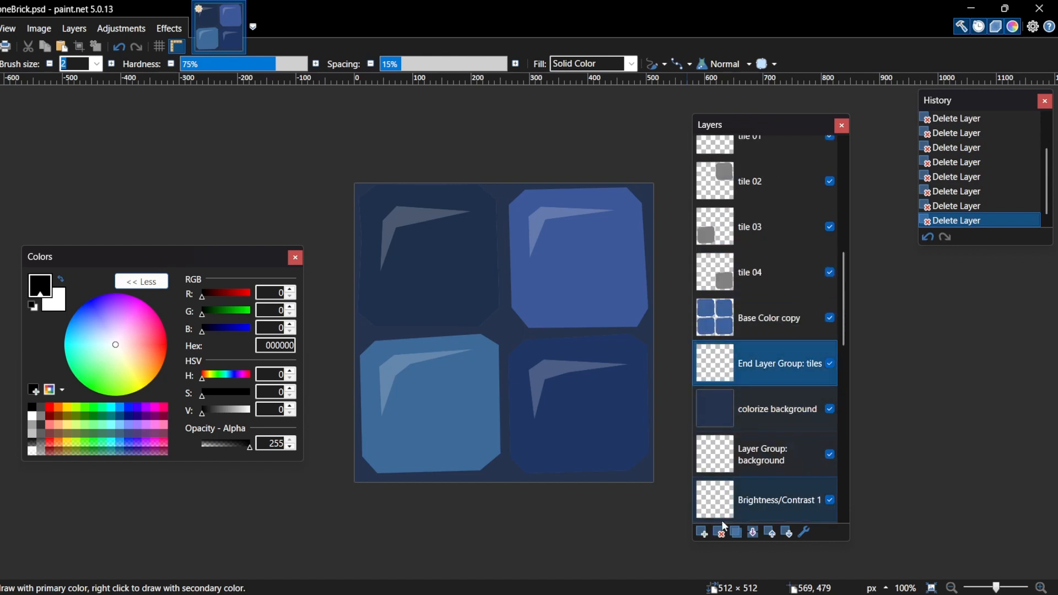
pyautogui.click(720, 533)
pyautogui.click(758, 455)
pyautogui.click(720, 533)
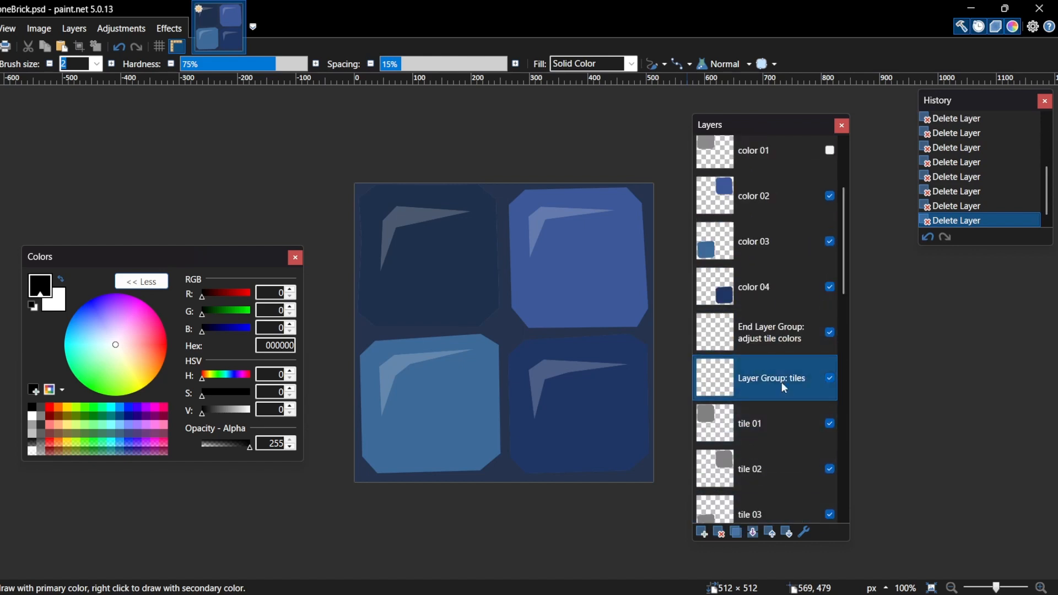
pyautogui.click(767, 258)
pyautogui.hotkey('ctrl', 'shift', 'Delete')
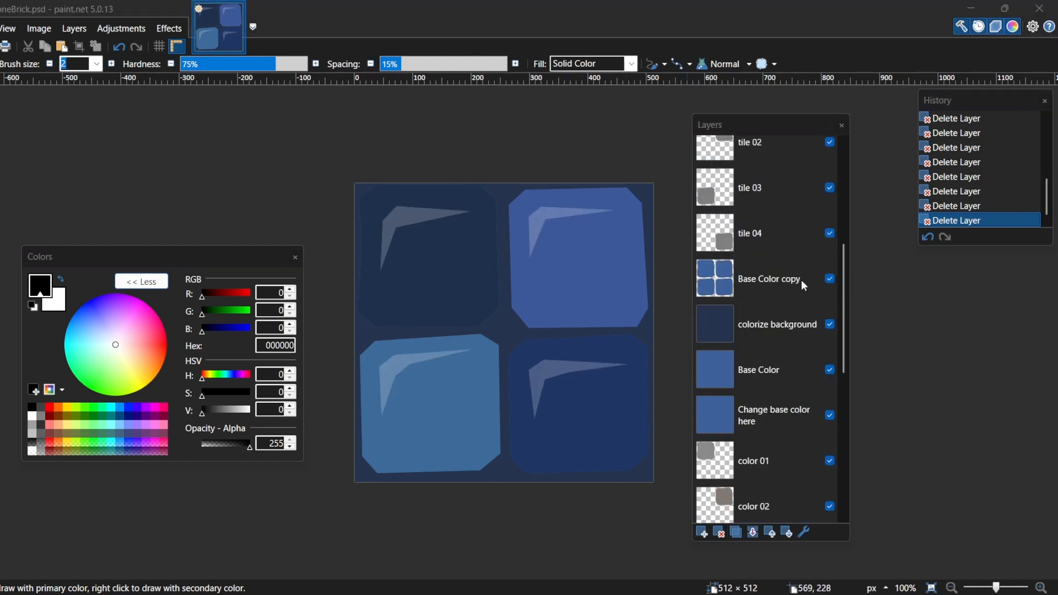
# - Review the remaining layers, move the History window slightly, and preview earlier deletion states before returning to the latest one
pyautogui.scroll(-4, 802, 283)
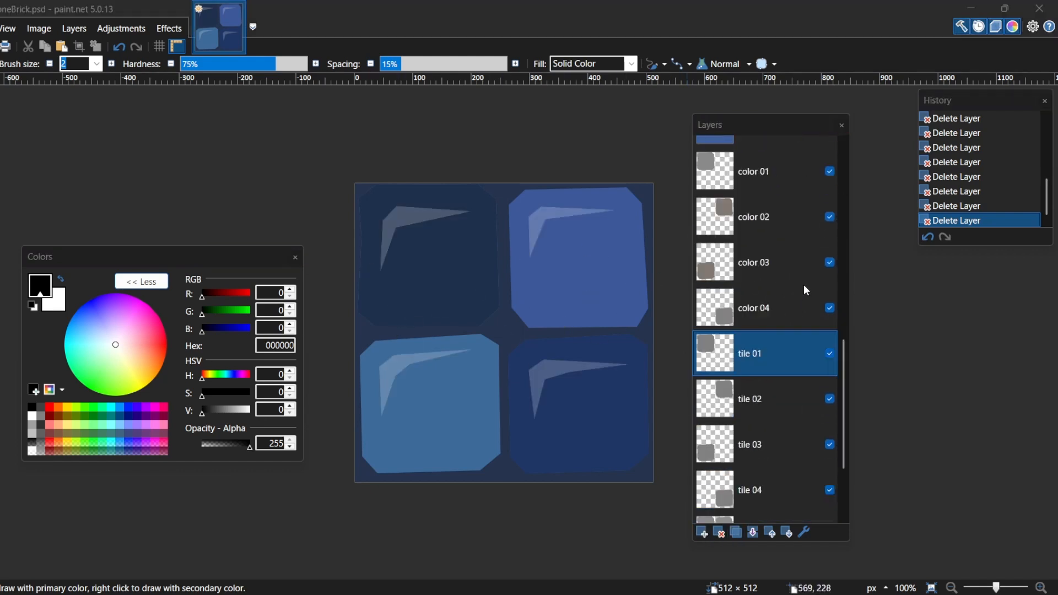
pyautogui.scroll(-3, 772, 502)
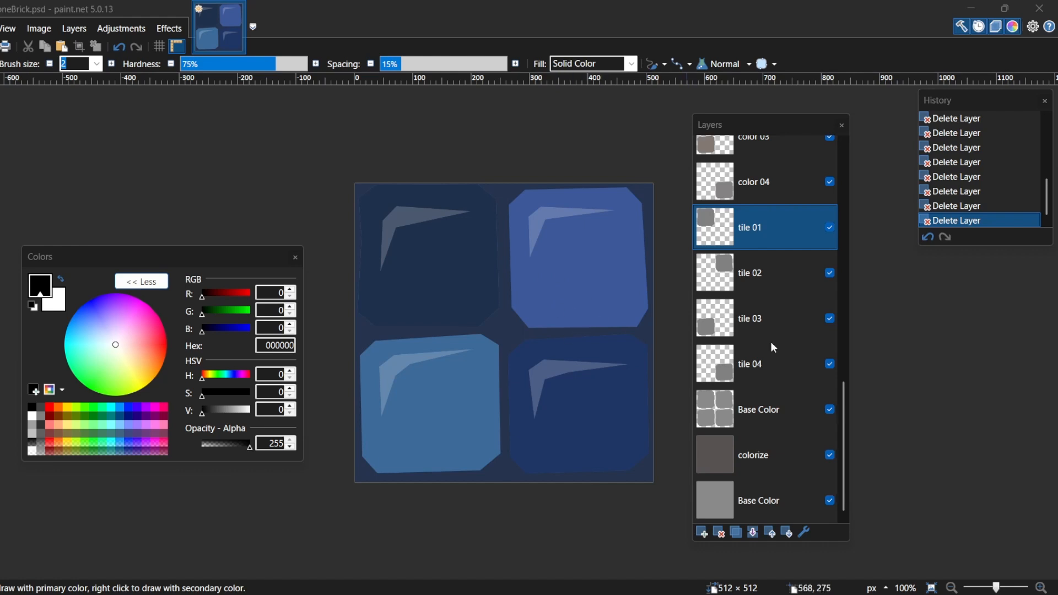
pyautogui.moveTo(985, 104); pyautogui.dragTo(954, 94)
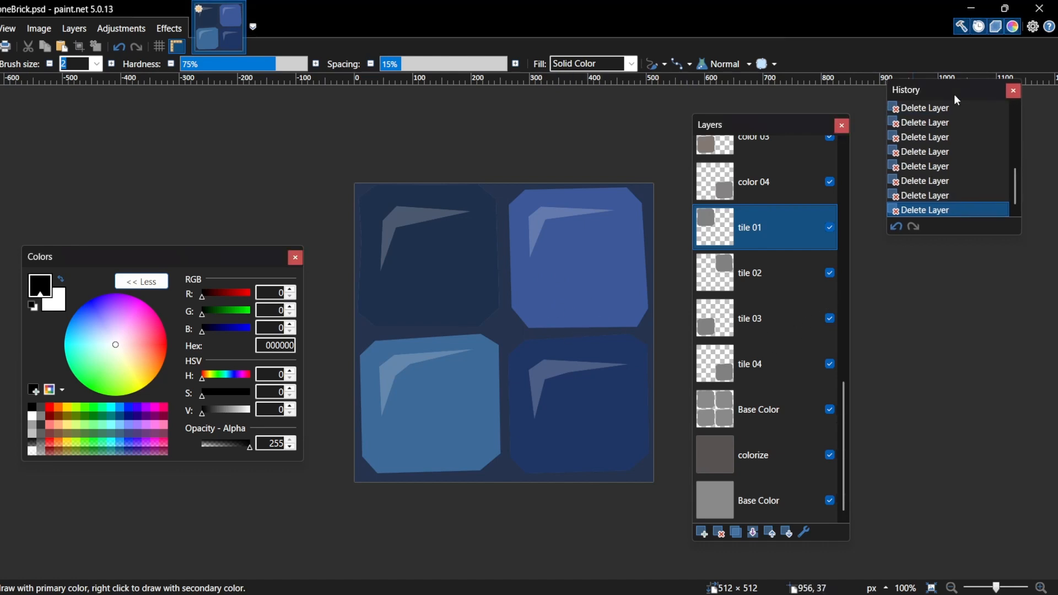
pyautogui.click(938, 153)
pyautogui.click(938, 205)
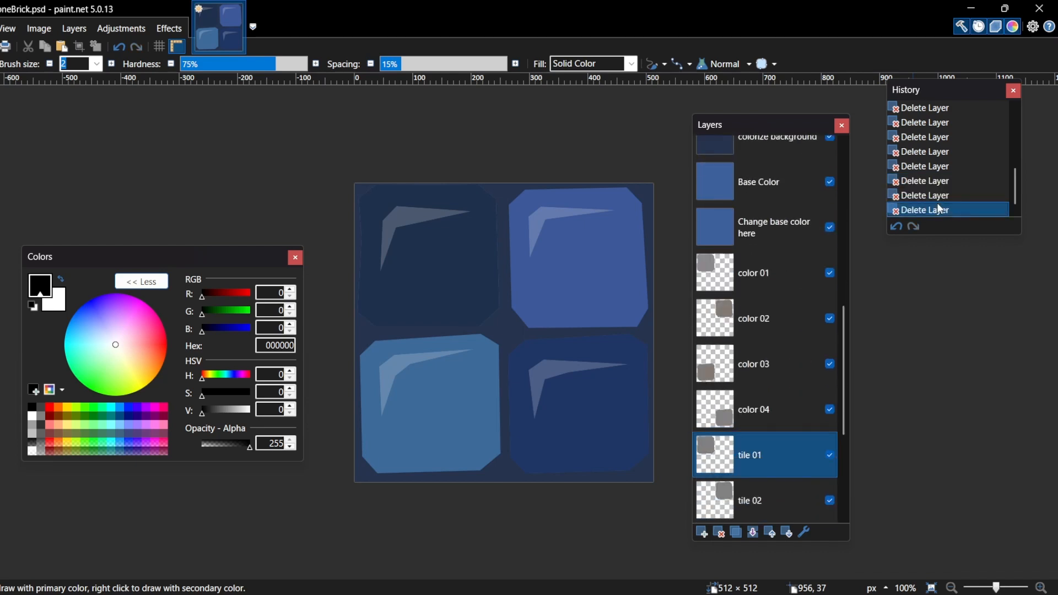
pyautogui.click(961, 167)
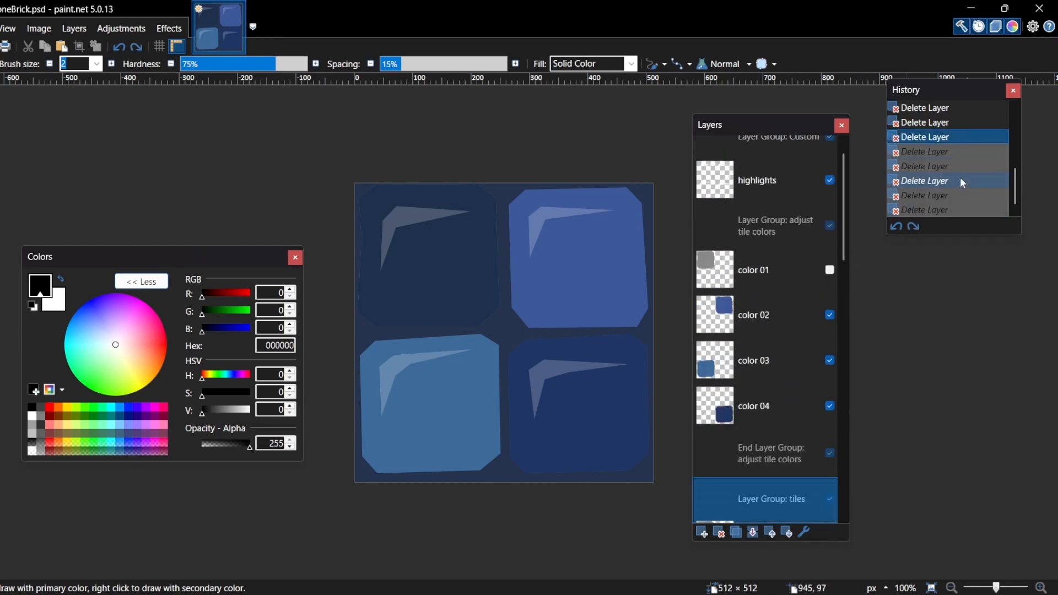
pyautogui.click(951, 208)
# - Hide and show the highlights layer at the top of the stack to check its effect, and select that layer
pyautogui.moveTo(852, 389); pyautogui.dragTo(848, 228)
pyautogui.click(756, 193)
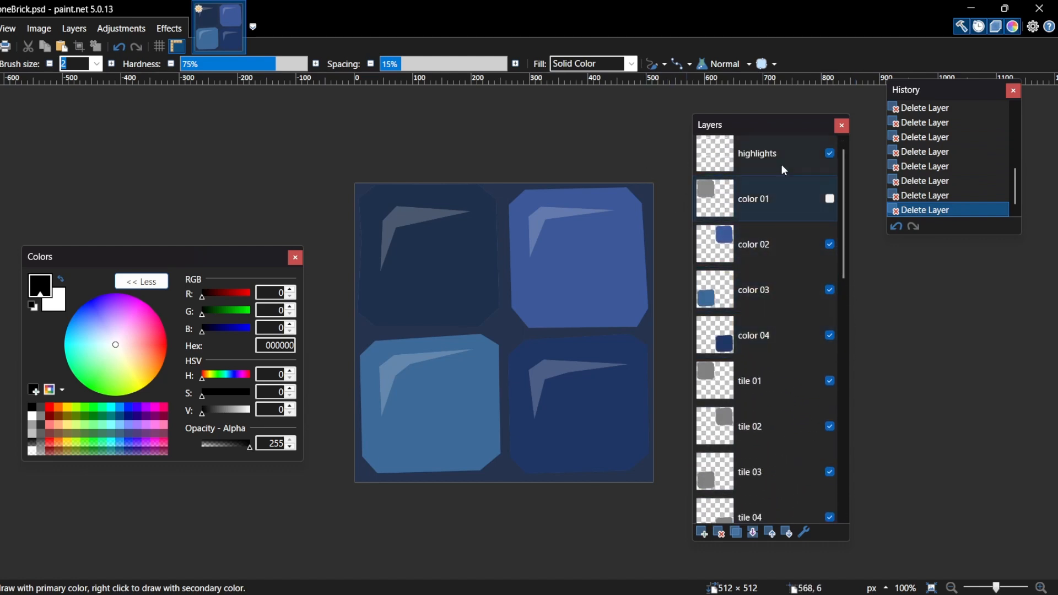
pyautogui.scroll(1, 782, 165)
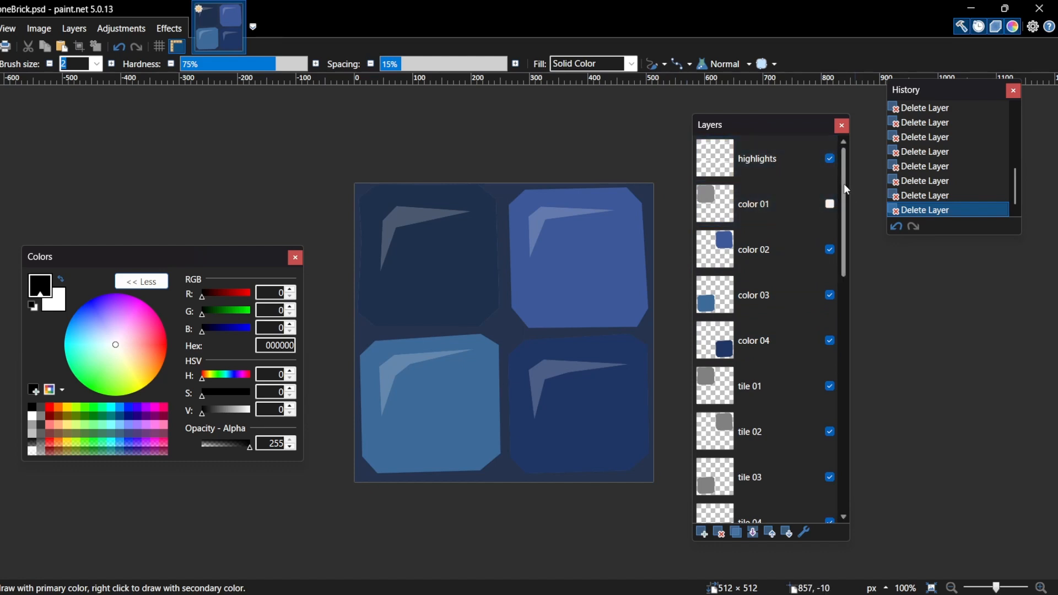
pyautogui.moveTo(845, 184); pyautogui.dragTo(847, 157)
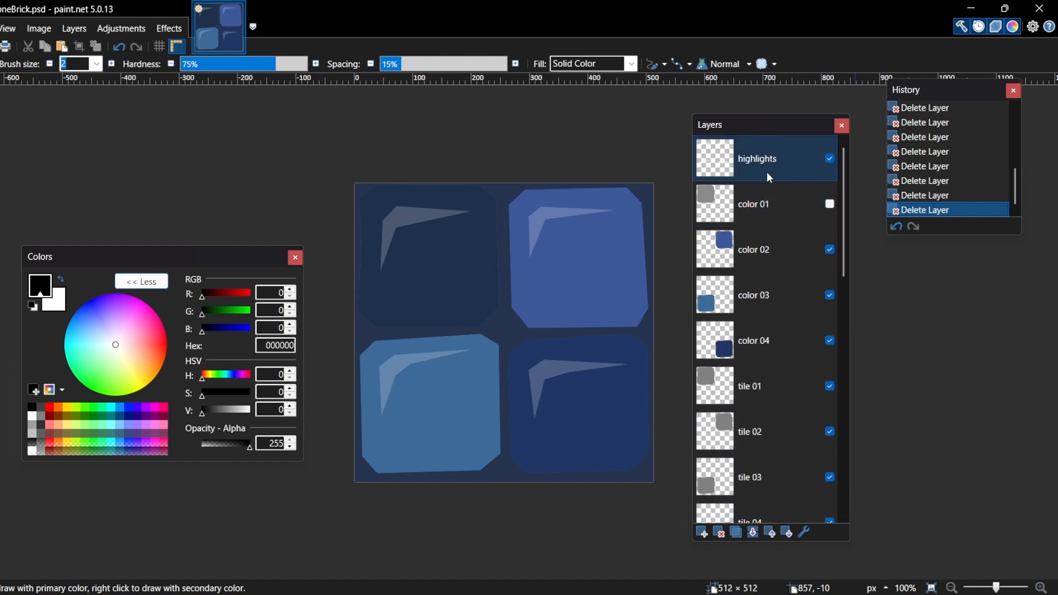
pyautogui.click(830, 160)
pyautogui.click(829, 160)
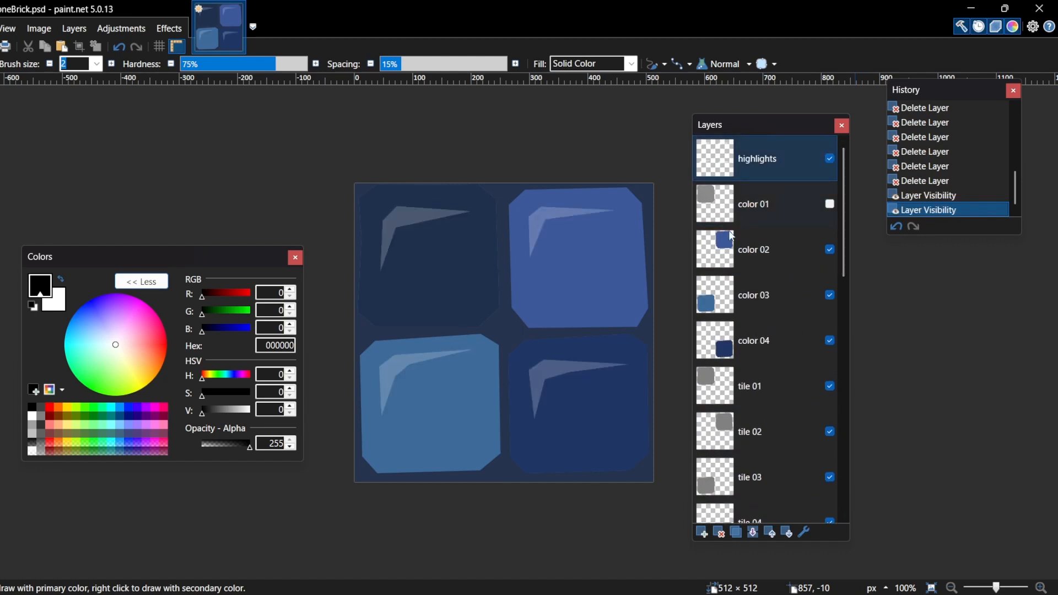
pyautogui.click(753, 166)
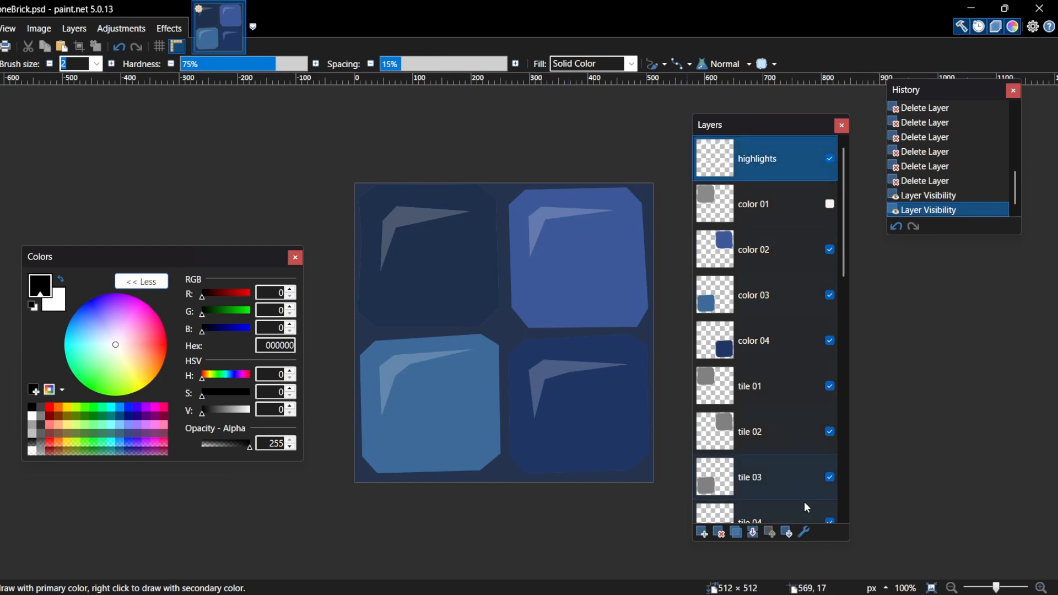
# - Try an opacity of 65 on the highlights layer in its properties, and close them without applying the change
pyautogui.click(808, 533)
pyautogui.moveTo(520, 234); pyautogui.dragTo(218, 146)
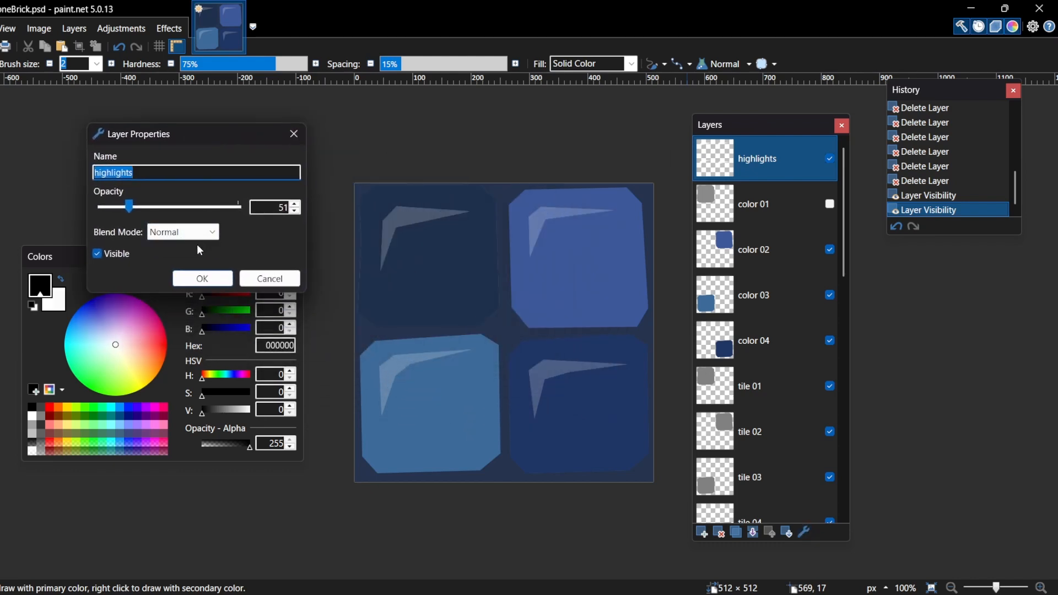
pyautogui.moveTo(127, 209); pyautogui.dragTo(136, 246)
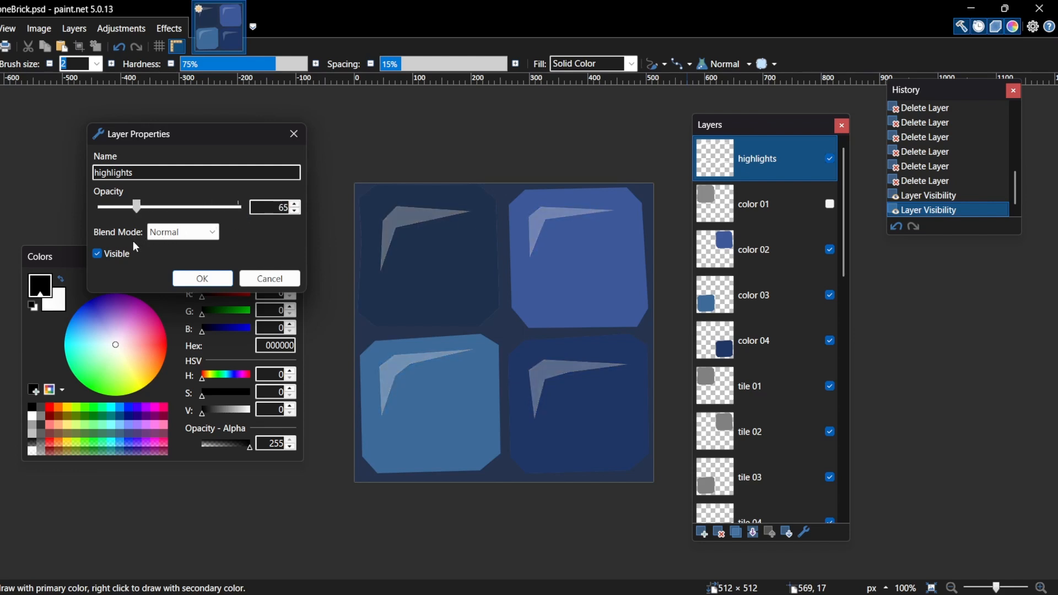
pyautogui.click(294, 134)
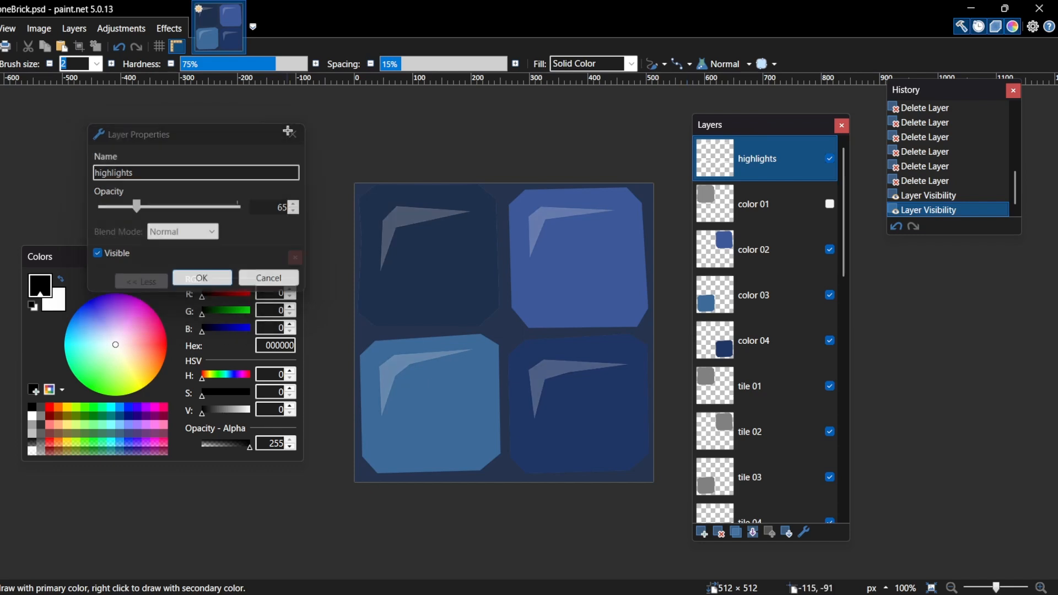
# - Toggle the upper color 01 layer's visibility to check its effect, and delete that layer
pyautogui.click(795, 208)
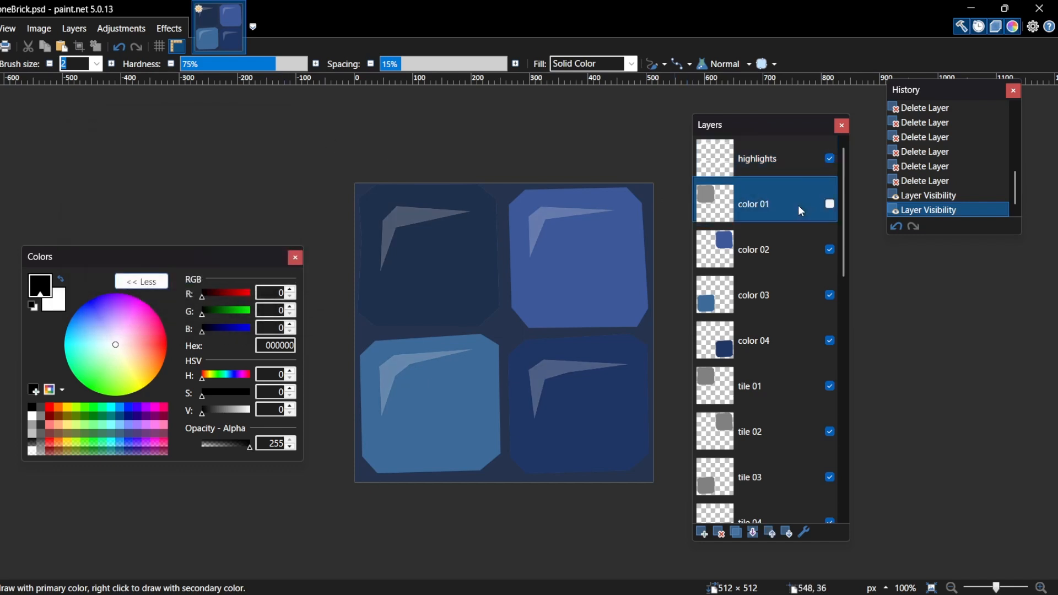
pyautogui.click(832, 206)
pyautogui.click(831, 206)
pyautogui.click(831, 207)
pyautogui.click(832, 206)
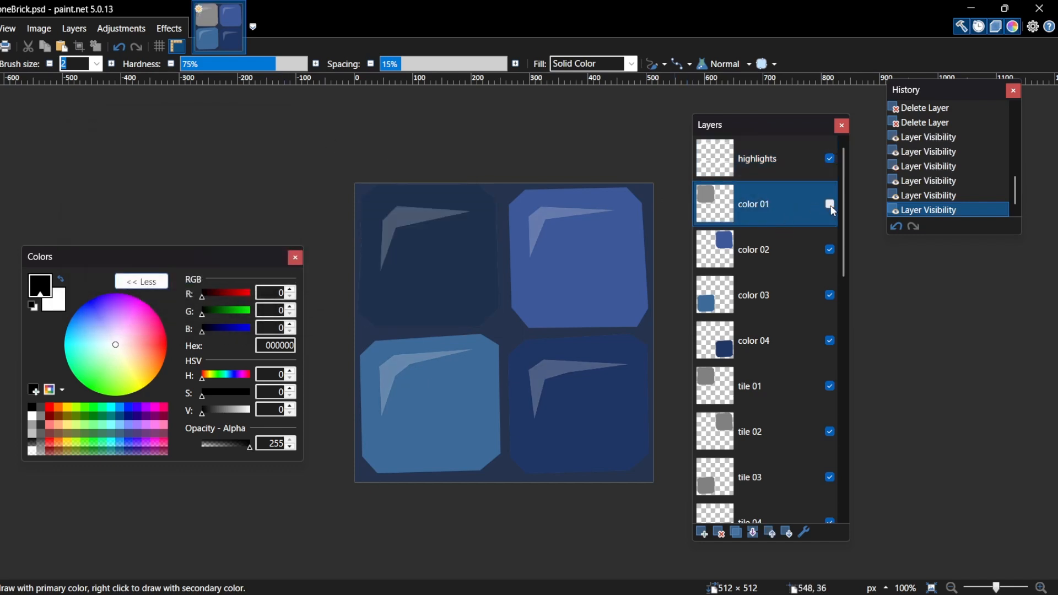
pyautogui.click(832, 206)
pyautogui.click(832, 206)
pyautogui.click(832, 206)
pyautogui.click(832, 206)
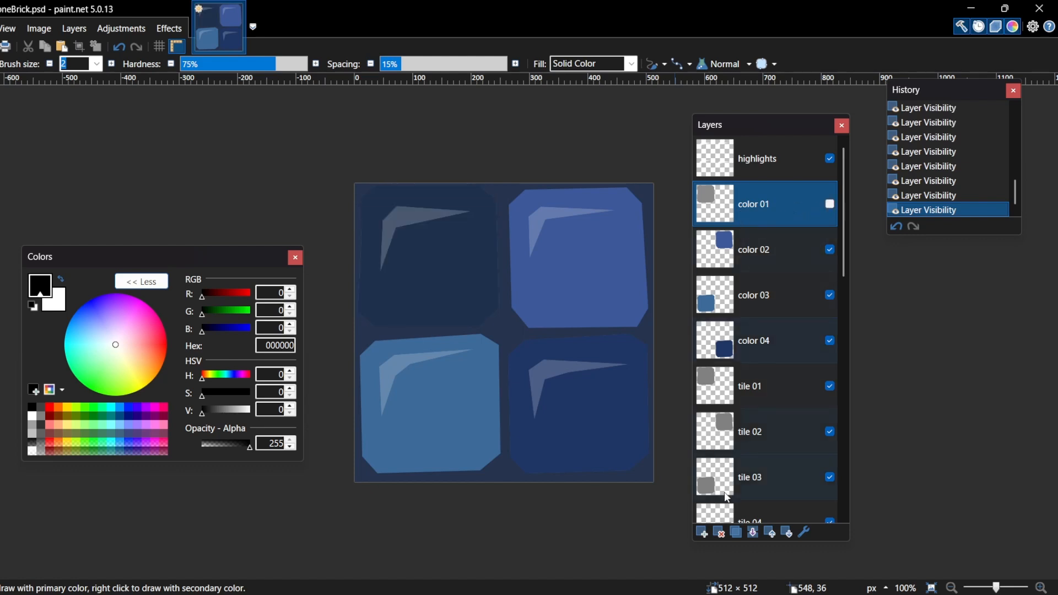
pyautogui.click(725, 530)
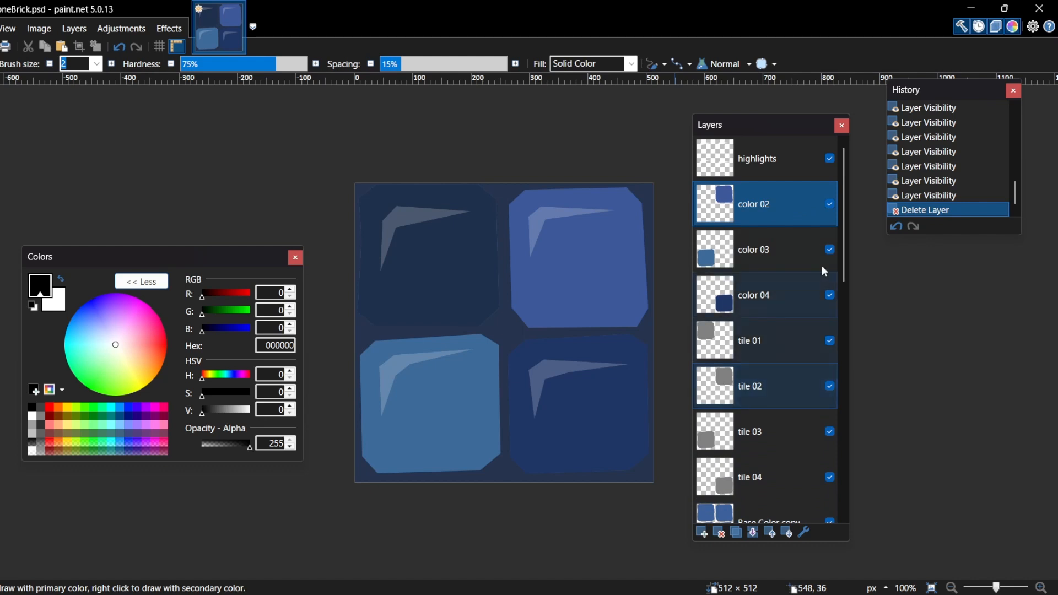
# - Toggle the upper color 02 layer's visibility to check its effect, and delete that layer
pyautogui.click(832, 208)
pyautogui.click(832, 208)
pyautogui.click(833, 208)
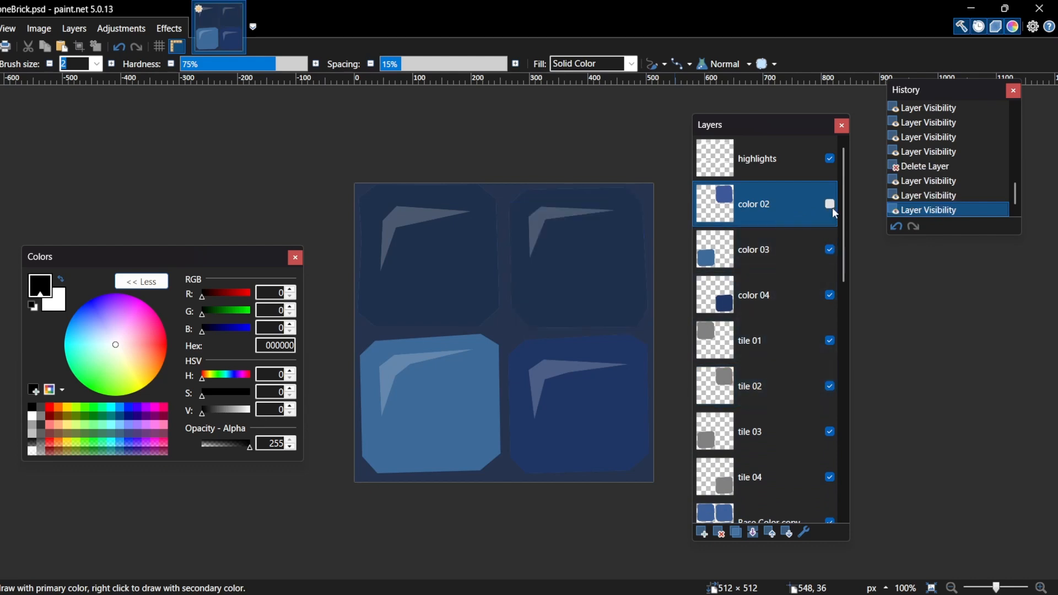
pyautogui.click(833, 208)
pyautogui.click(832, 207)
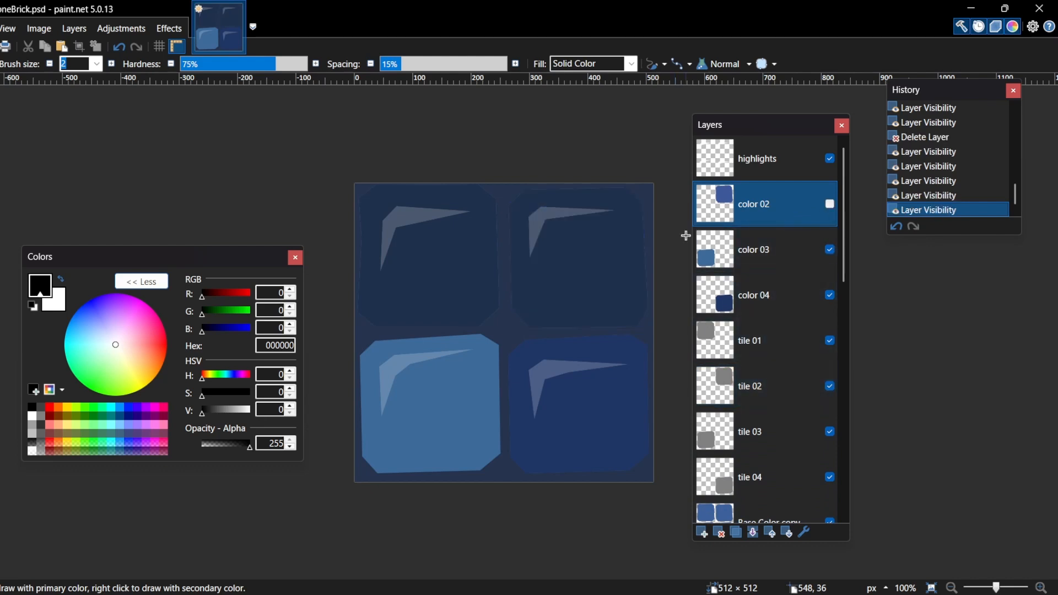
pyautogui.click(726, 535)
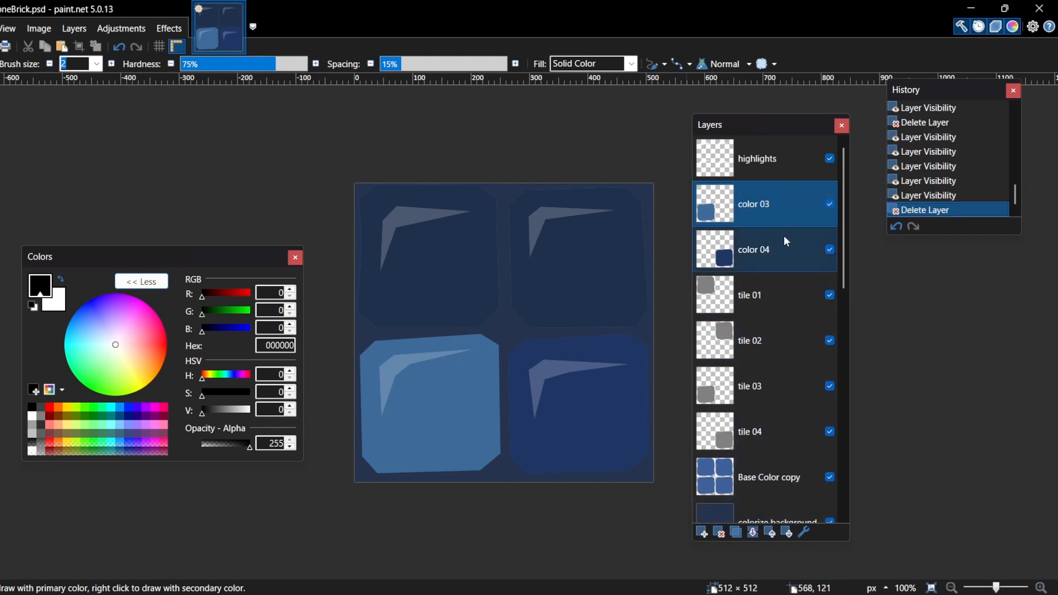
# - Hide and show the upper color 03 layer to check its effect, and delete the upper color 03 and color 04 layers
pyautogui.click(831, 204)
pyautogui.click(830, 204)
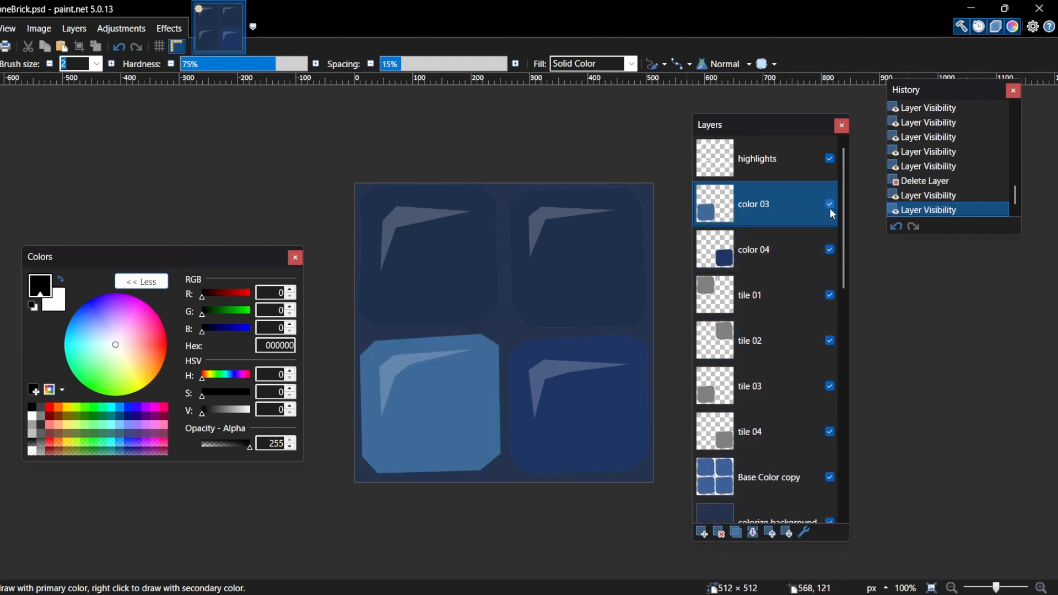
pyautogui.click(721, 535)
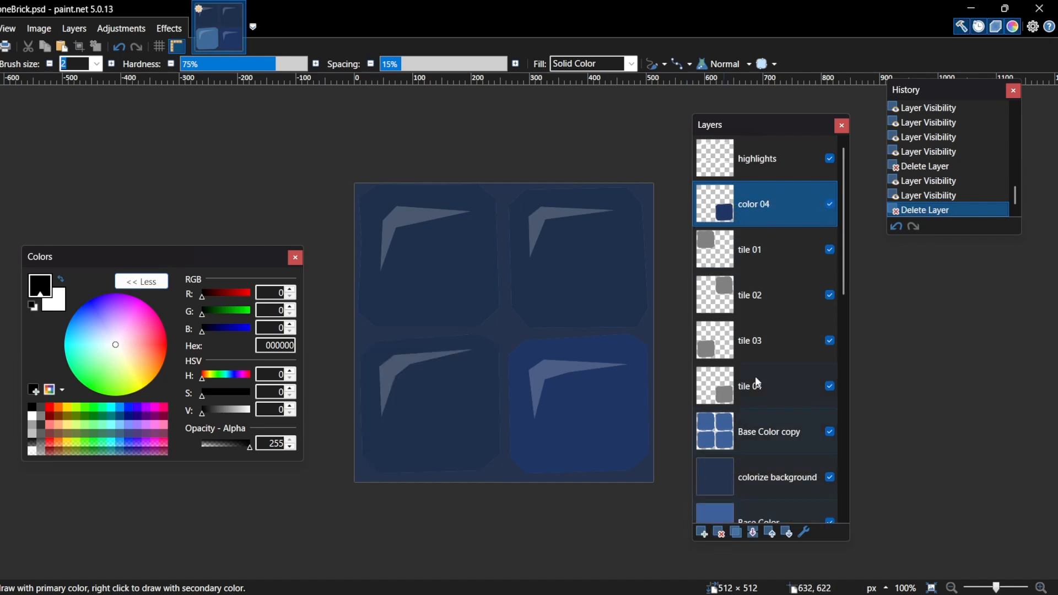
pyautogui.click(721, 533)
# - Go through the tile 02, tile 03 and tile 04 layers and examine tile 04's layer properties
pyautogui.click(793, 254)
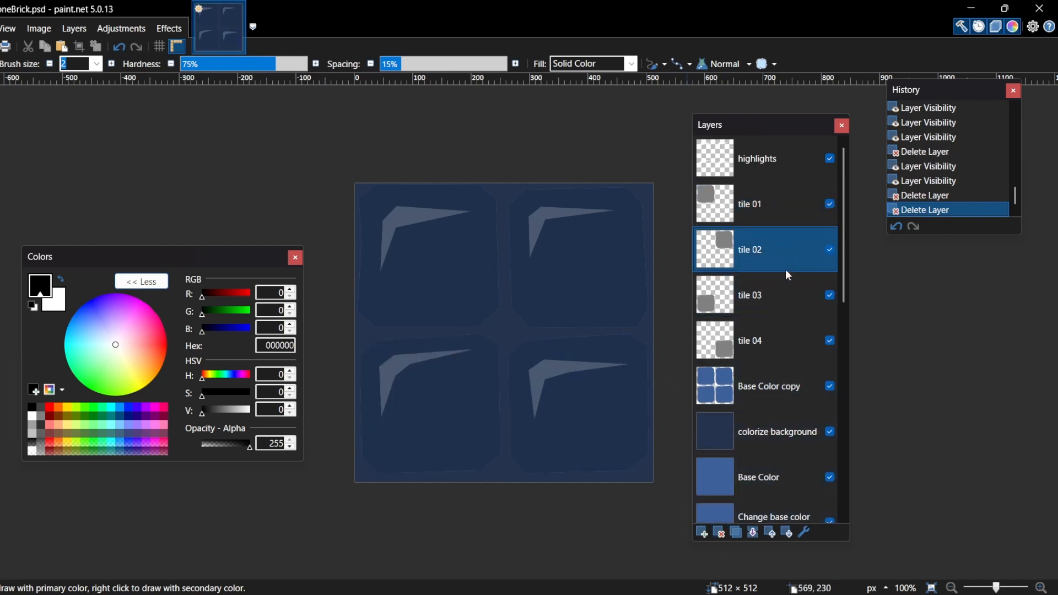
pyautogui.click(776, 331)
pyautogui.click(767, 247)
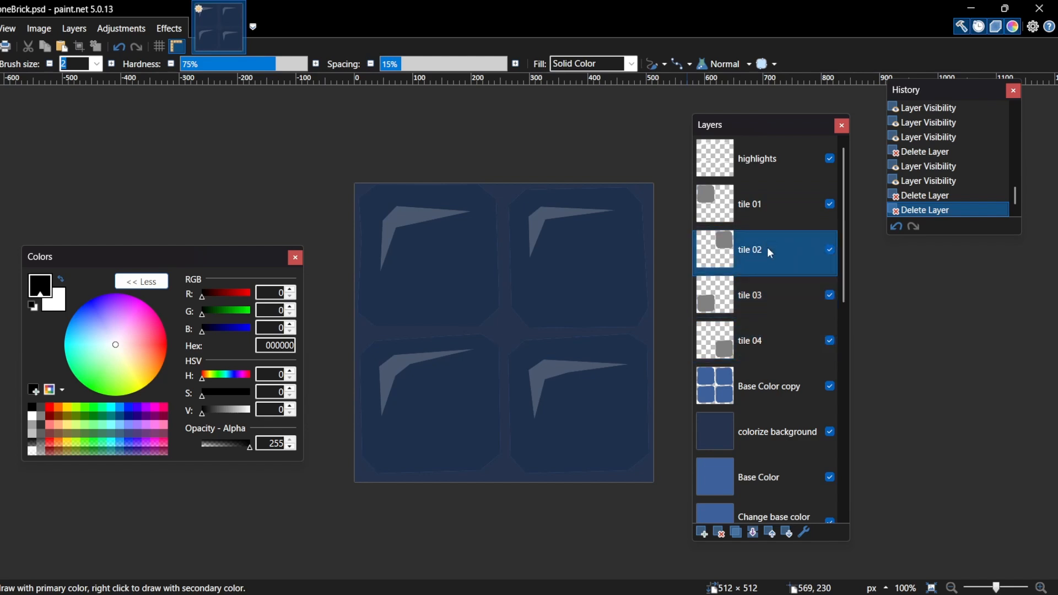
pyautogui.click(749, 295)
pyautogui.click(744, 348)
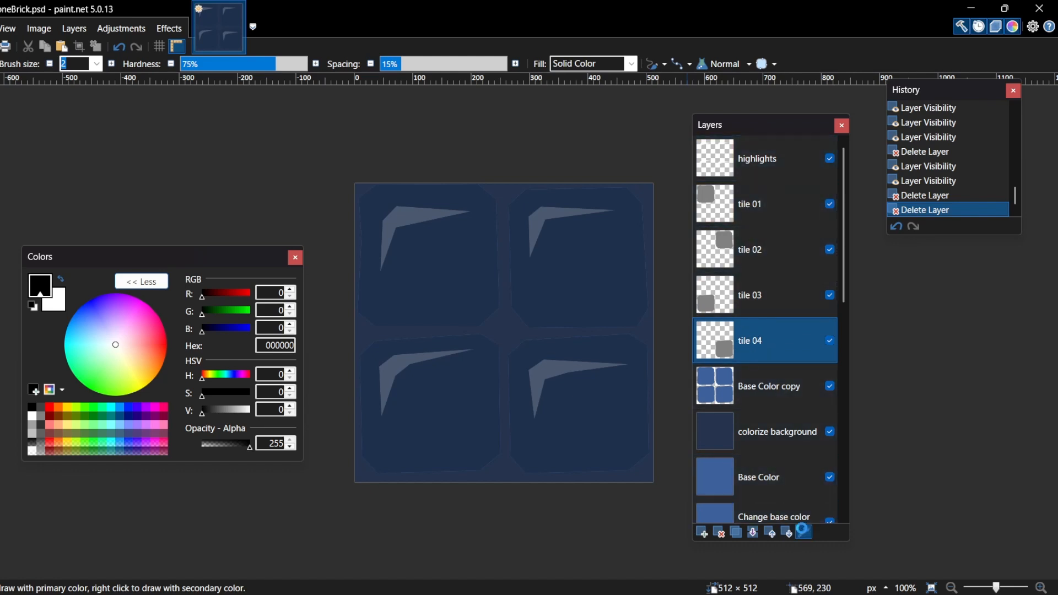
pyautogui.click(805, 531)
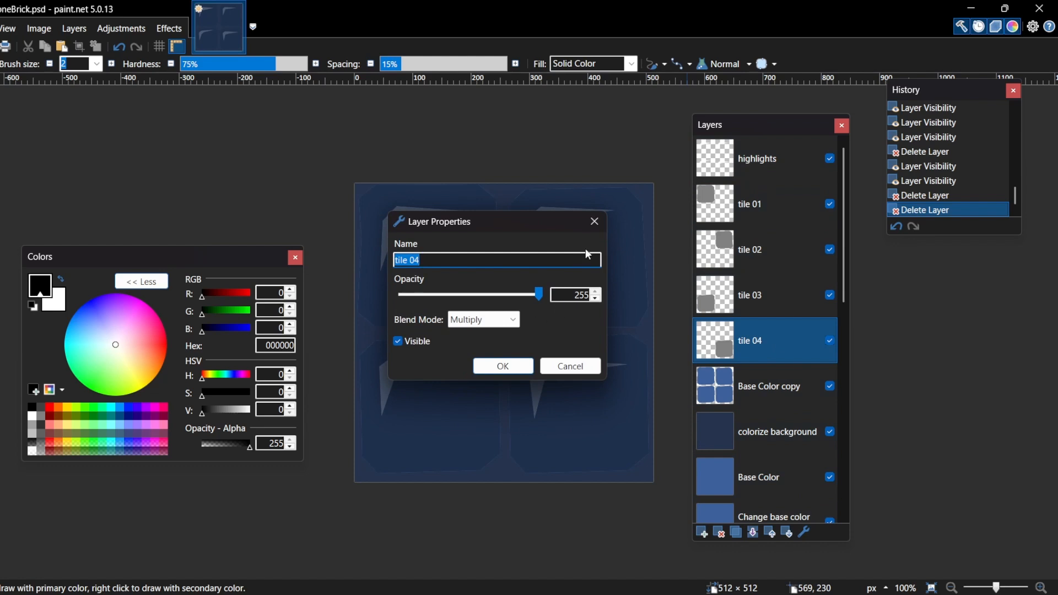
pyautogui.click(596, 223)
# - Hide and show the tile 04 layer repeatedly to check how it affects its brick
pyautogui.click(832, 343)
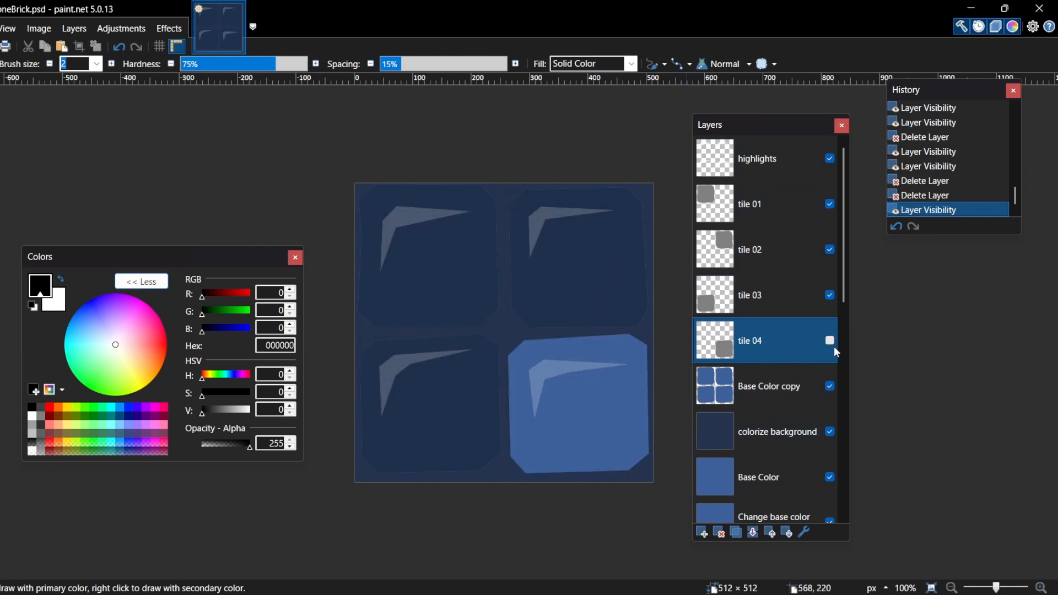
pyautogui.click(833, 345)
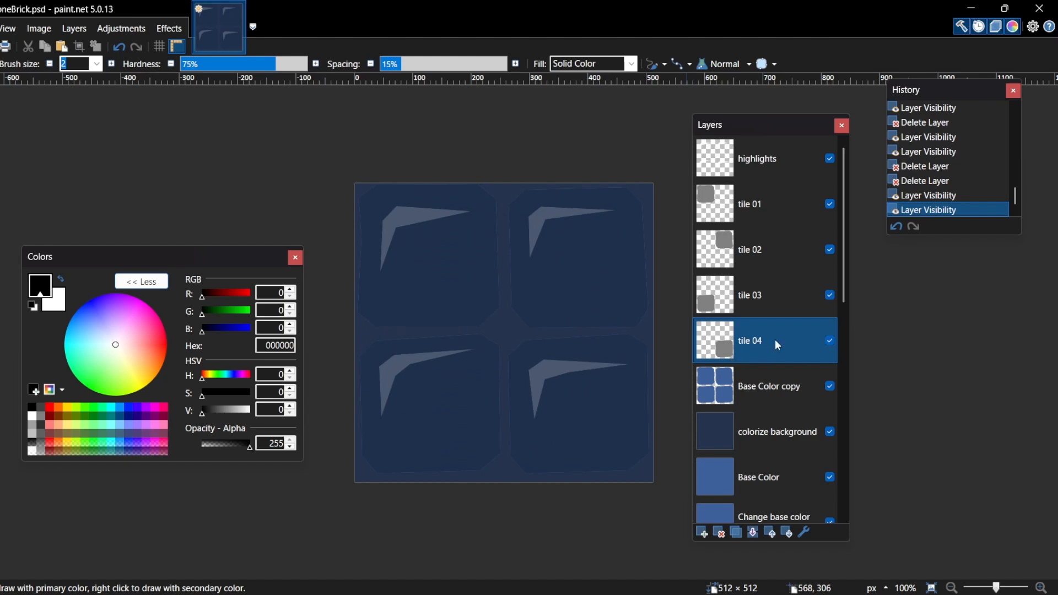
pyautogui.click(828, 337)
pyautogui.click(829, 337)
pyautogui.click(828, 338)
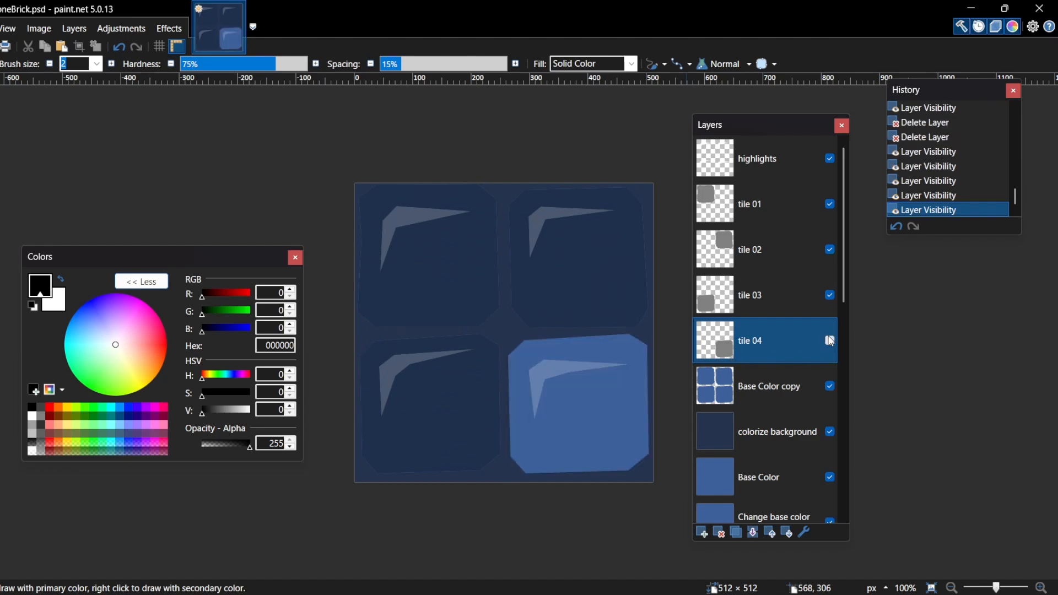
pyautogui.click(827, 338)
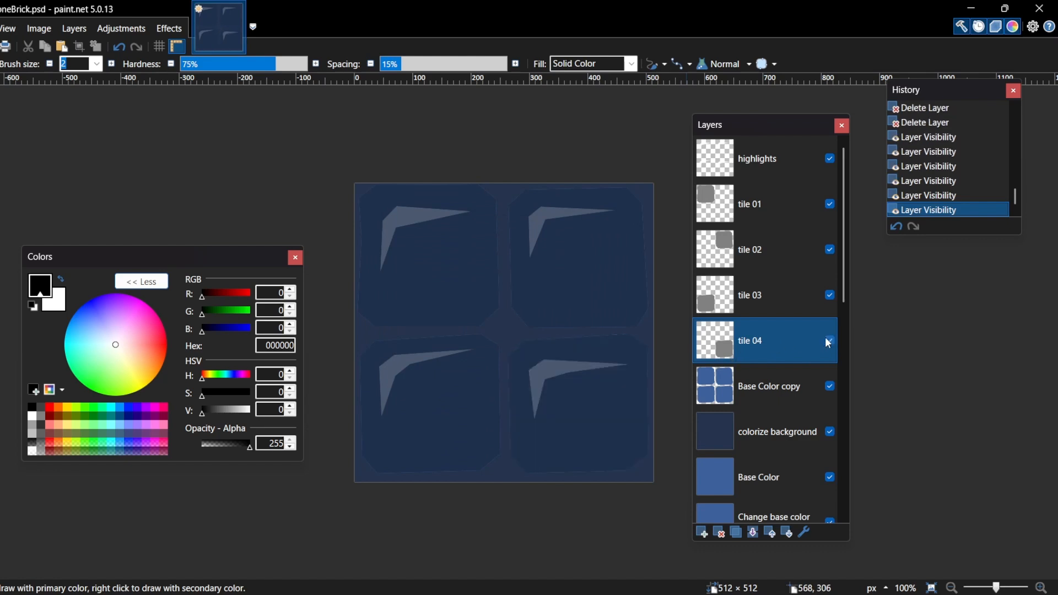
# - Try the Normal blend mode on the tile 04 layer, switch back to Multiply, and close its properties
pyautogui.click(806, 533)
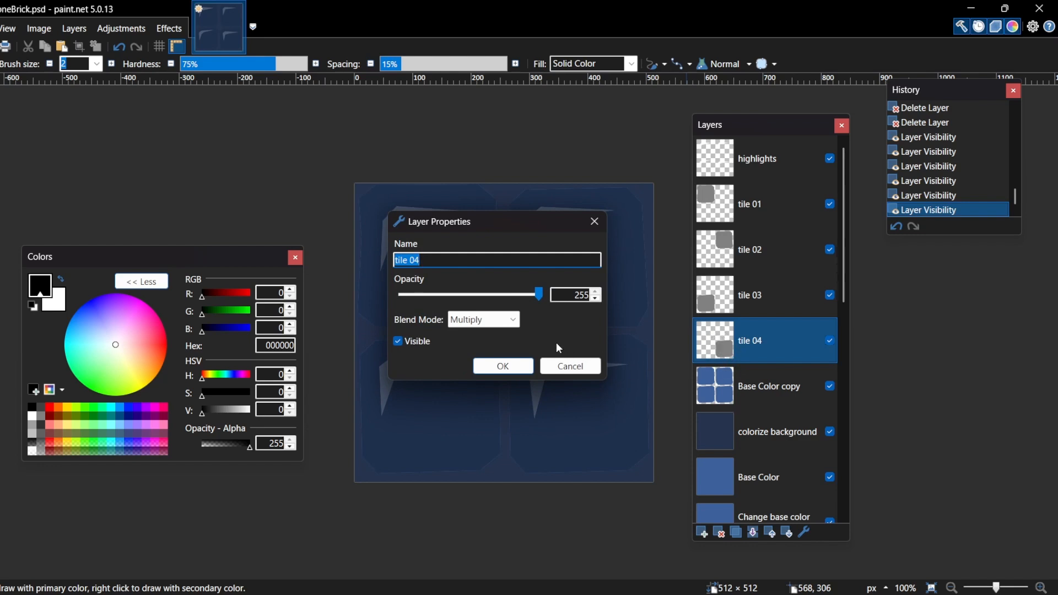
pyautogui.click(503, 325)
pyautogui.click(497, 331)
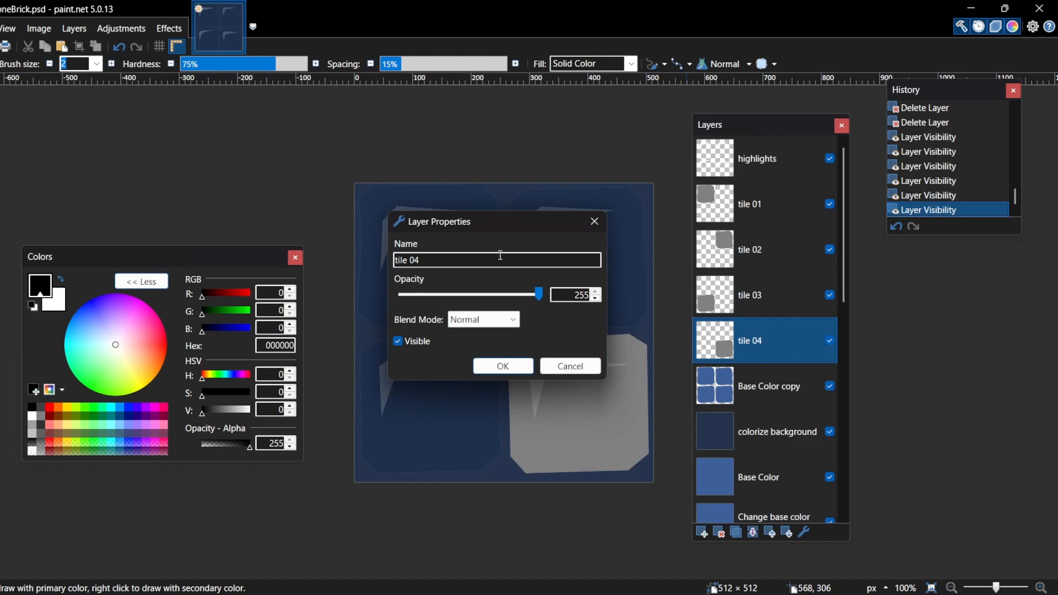
pyautogui.moveTo(514, 231); pyautogui.dragTo(274, 154)
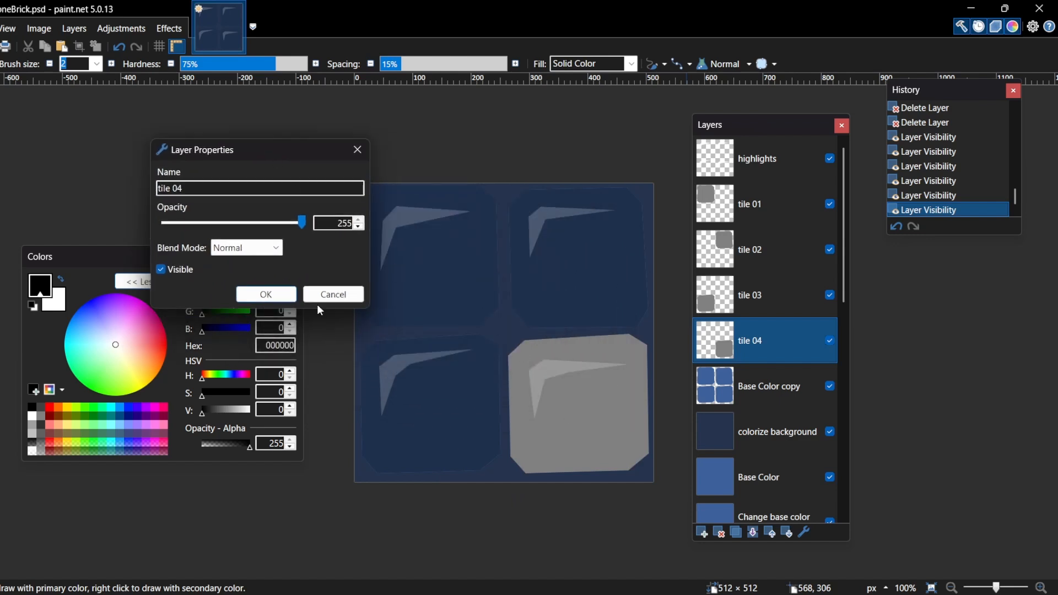
pyautogui.click(259, 248)
pyautogui.click(265, 272)
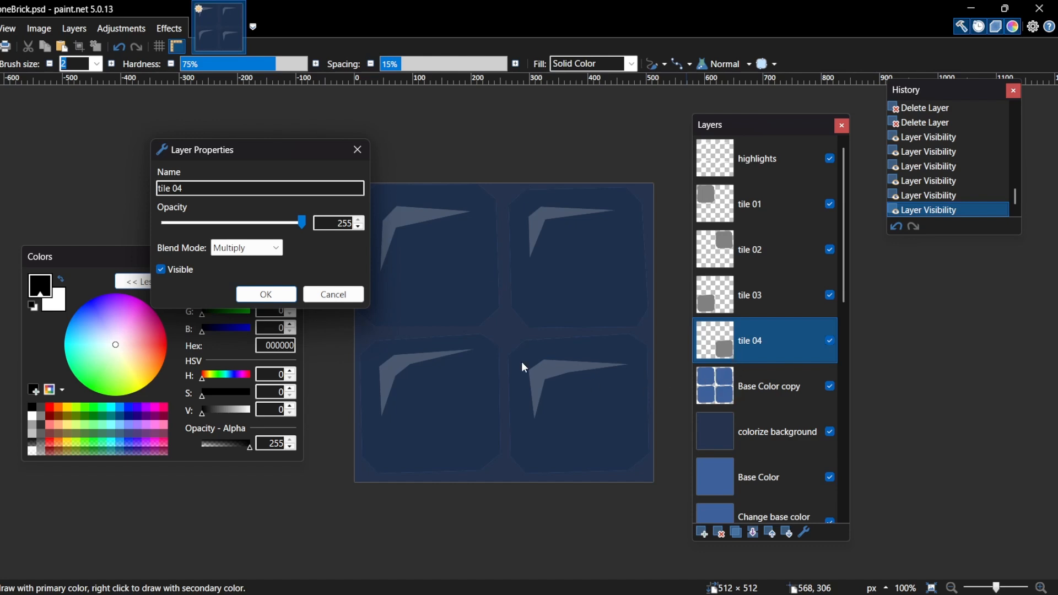
pyautogui.click(357, 153)
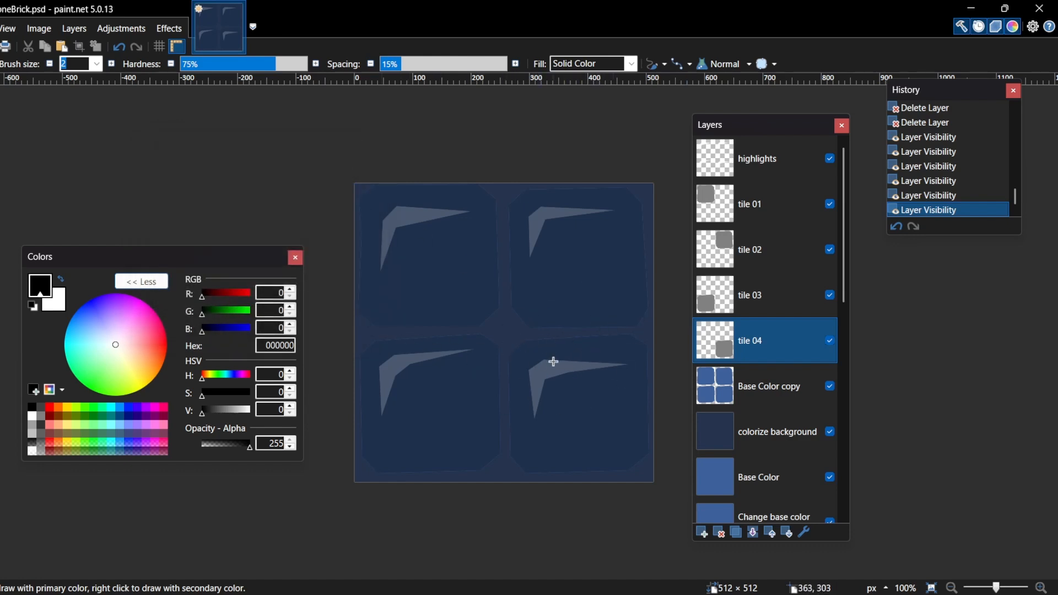
# - Delete the Base Color copy layer and go up through the tile layers to select tile 01
pyautogui.click(746, 393)
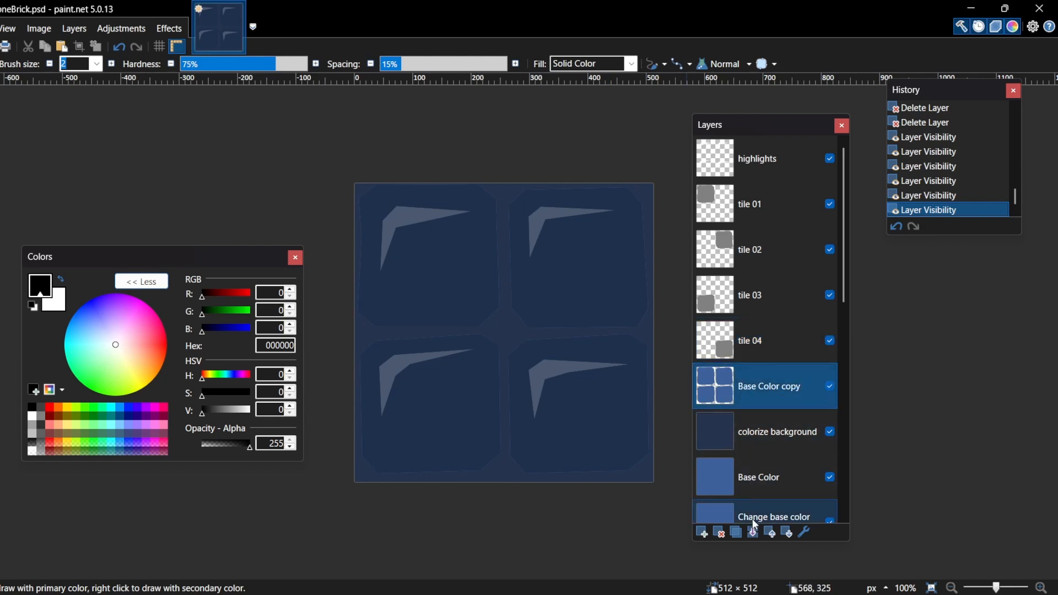
pyautogui.click(723, 533)
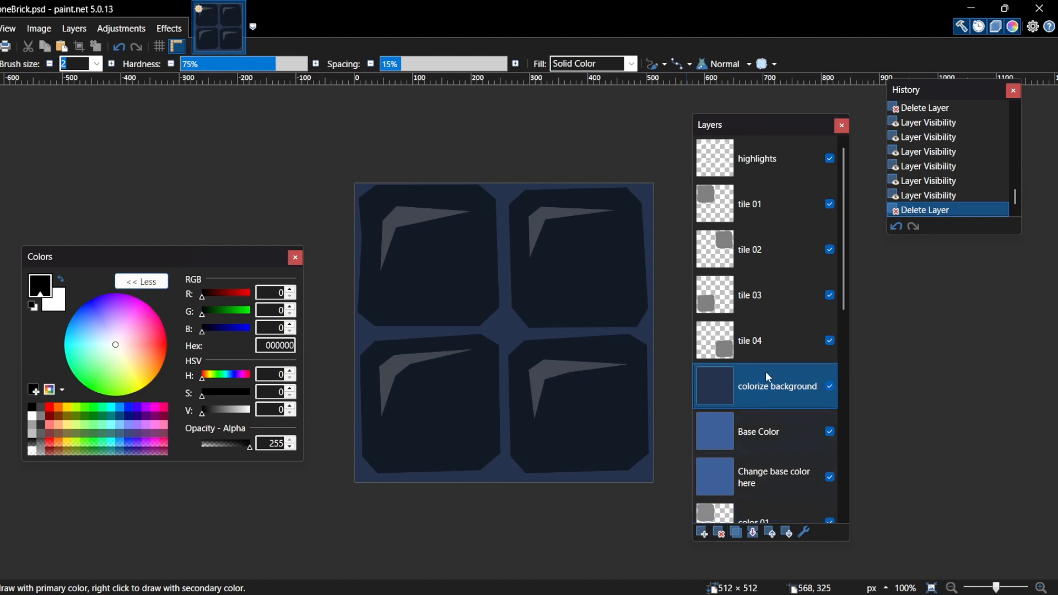
pyautogui.click(769, 324)
pyautogui.click(761, 277)
pyautogui.click(756, 229)
pyautogui.click(760, 224)
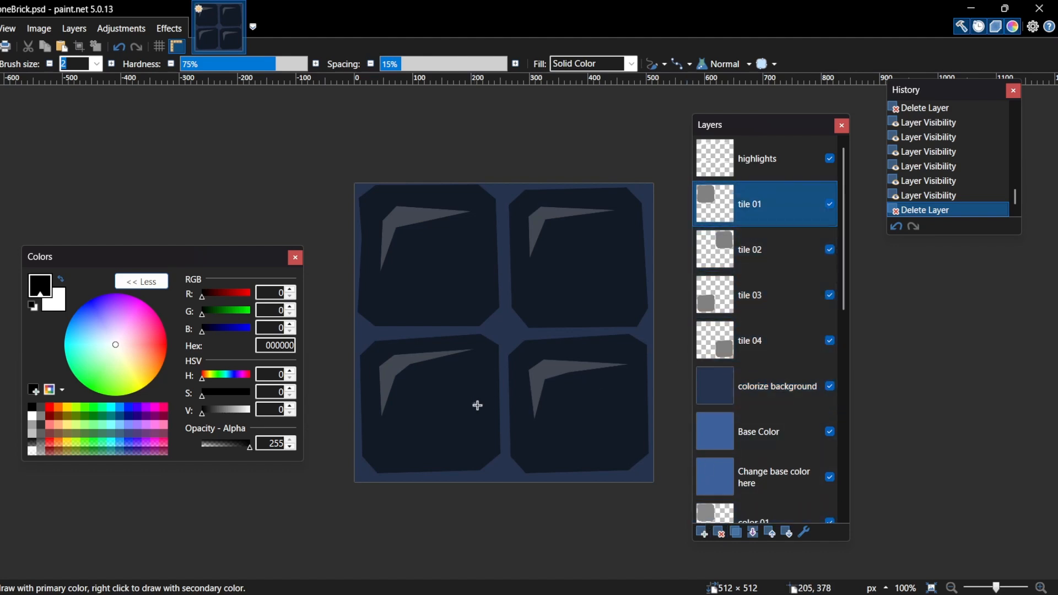
# - Toggle the colorize background layer's visibility repeatedly to check its effect on the mortar and bricks, leaving it hidden
pyautogui.click(831, 388)
pyautogui.click(831, 387)
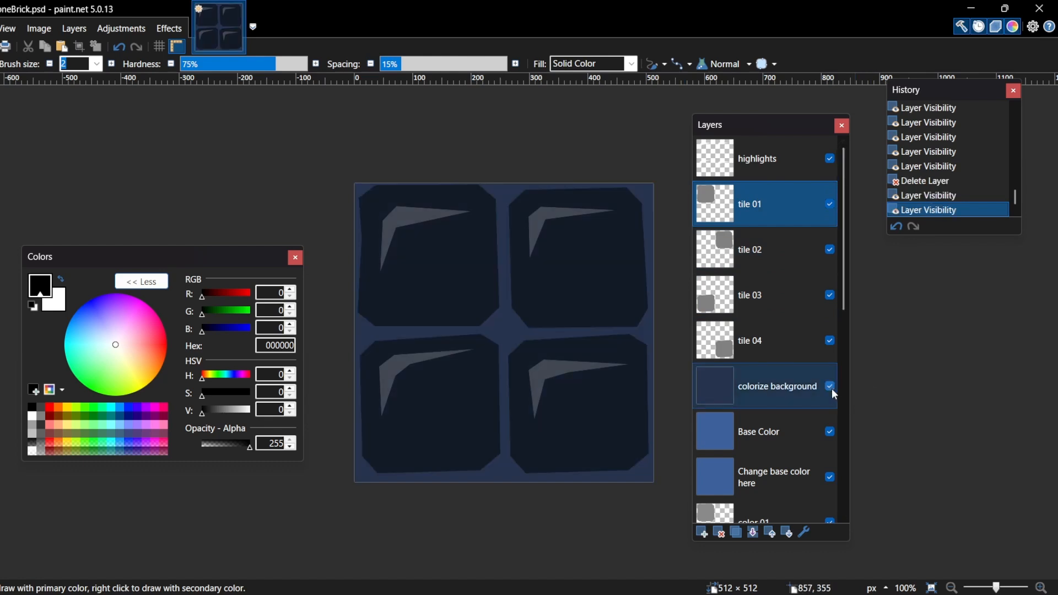
pyautogui.click(831, 388)
pyautogui.click(832, 388)
pyautogui.click(832, 389)
pyautogui.click(831, 389)
pyautogui.click(831, 389)
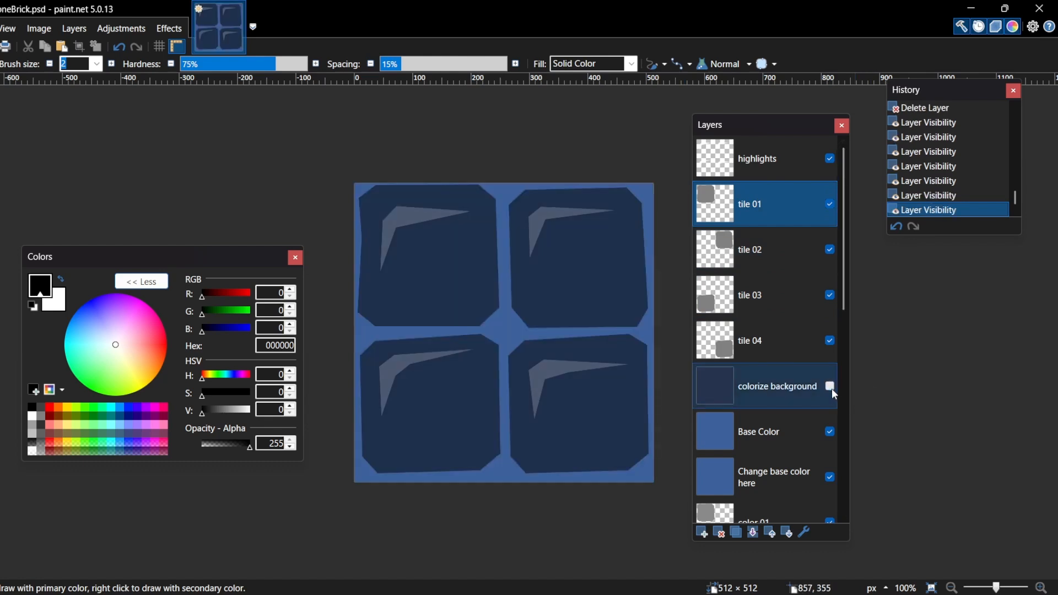
pyautogui.doubleClick(832, 388)
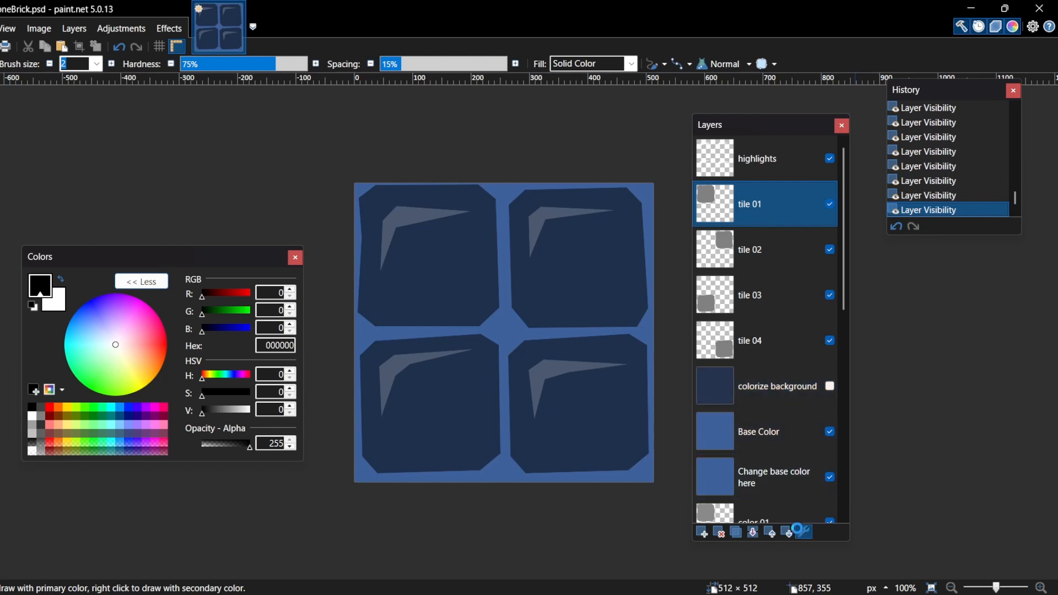
# - Examine the colorize background layer's properties, close them unchanged, and show that layer again
pyautogui.click(805, 532)
pyautogui.click(596, 221)
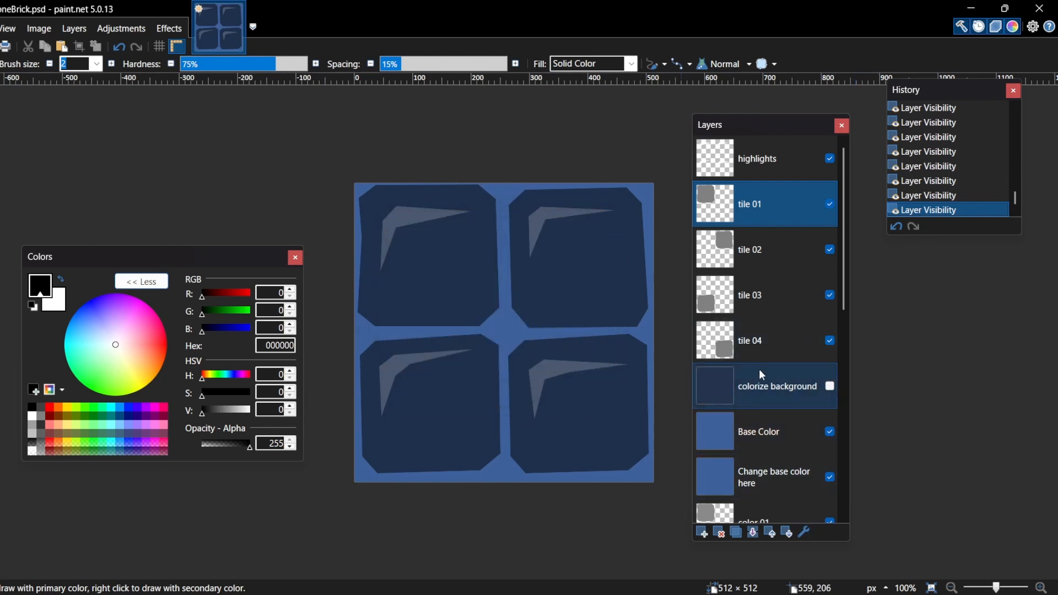
pyautogui.click(783, 387)
pyautogui.click(808, 532)
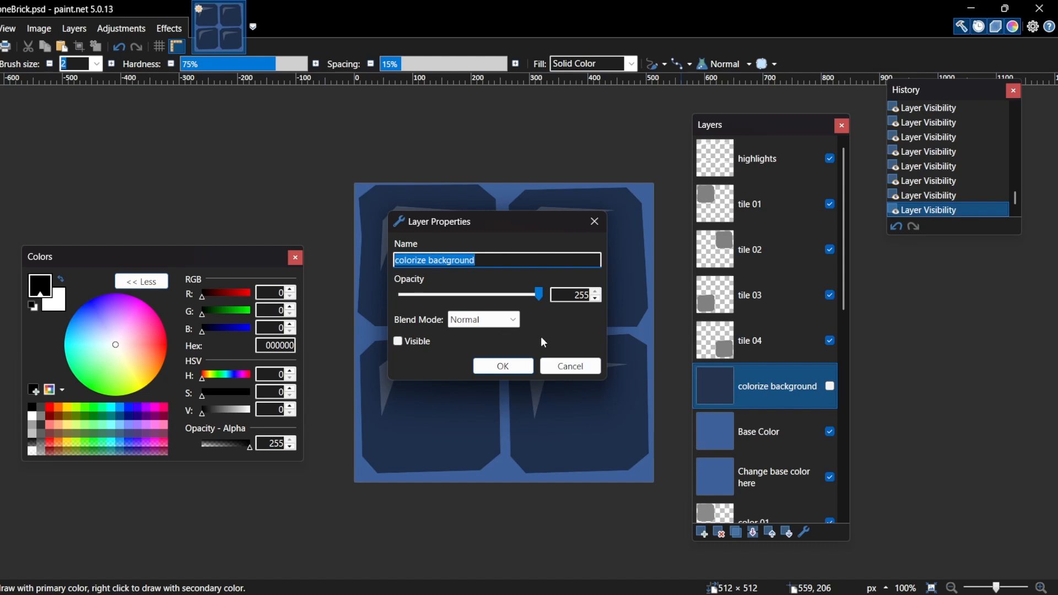
pyautogui.click(595, 222)
pyautogui.click(831, 386)
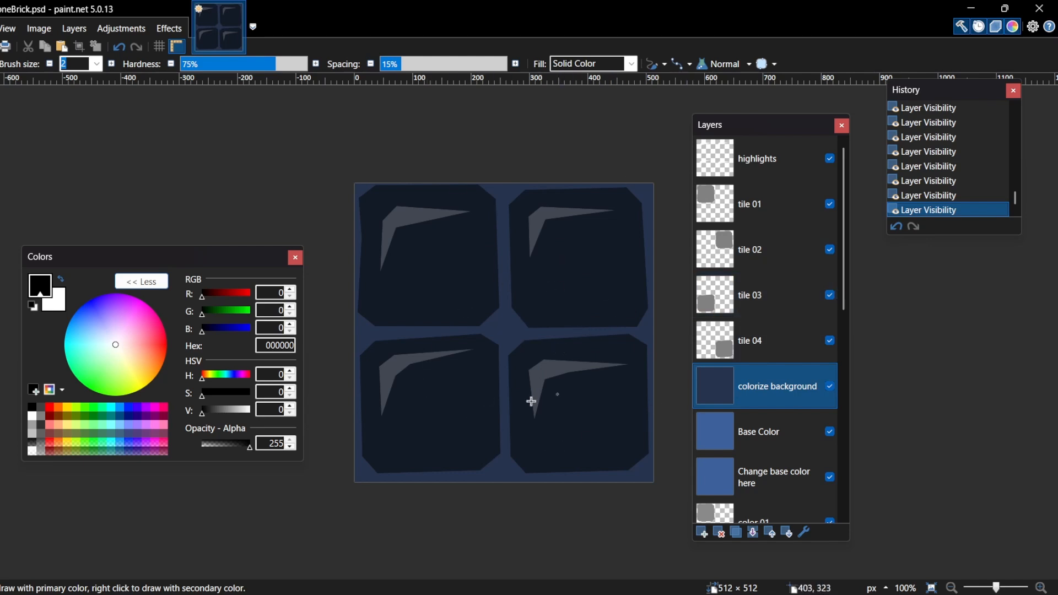
# - Delete every layer below colorize background, from the blue Base Color layer down to the grey Base Color at the end of the stack
pyautogui.scroll(-3, 798, 368)
pyautogui.click(786, 300)
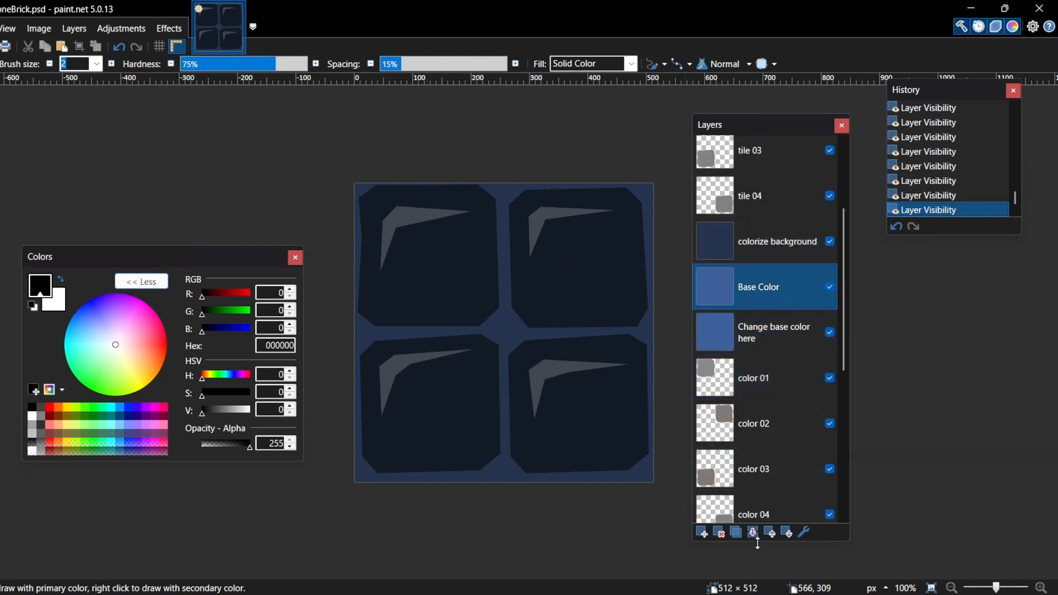
pyautogui.click(721, 533)
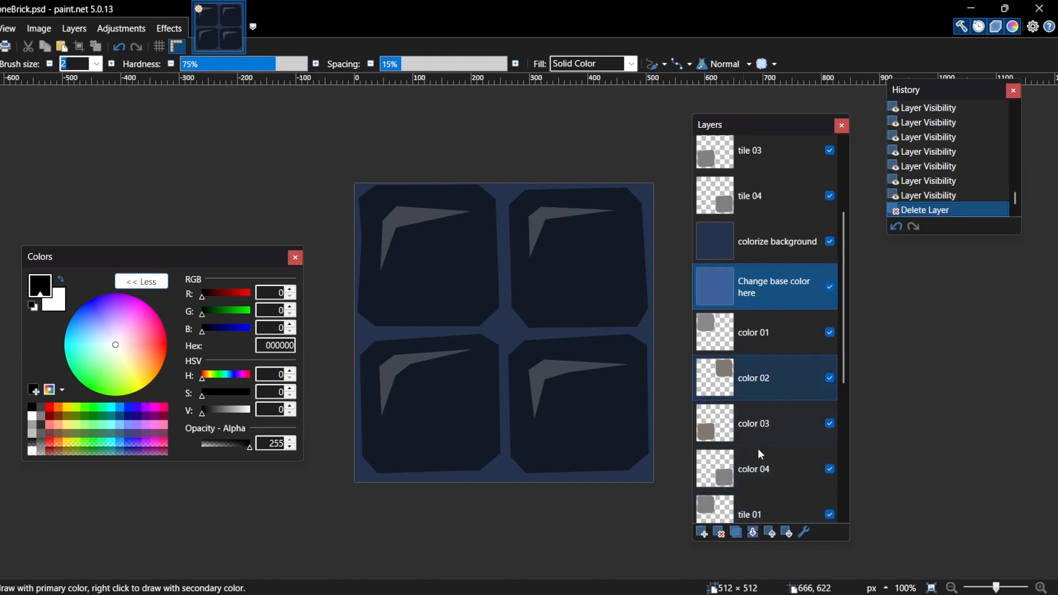
pyautogui.click(726, 533)
pyautogui.click(726, 534)
pyautogui.click(726, 533)
pyautogui.click(725, 534)
pyautogui.click(725, 534)
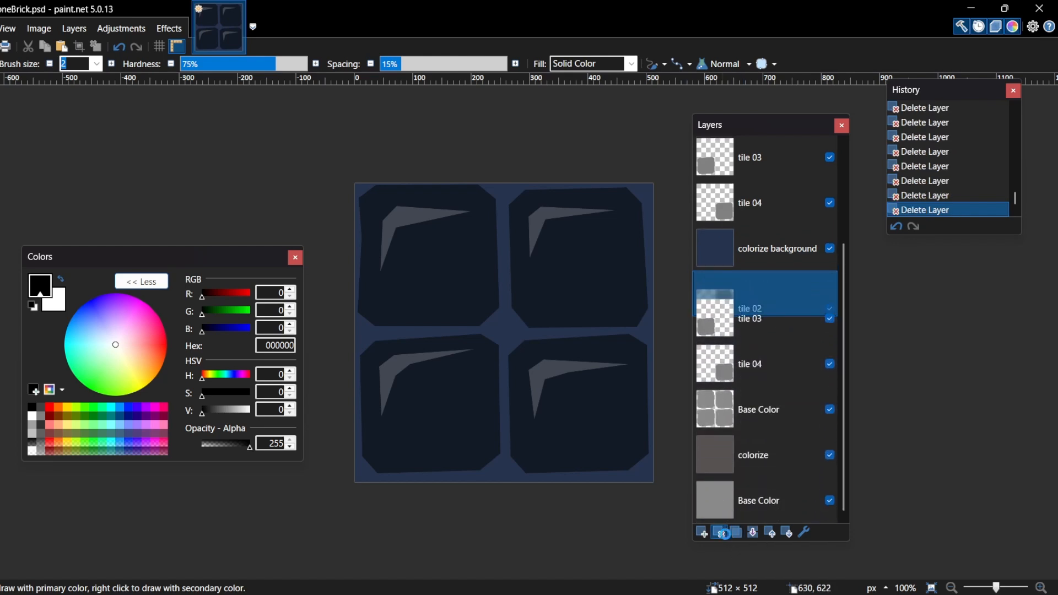
pyautogui.click(726, 534)
pyautogui.click(726, 533)
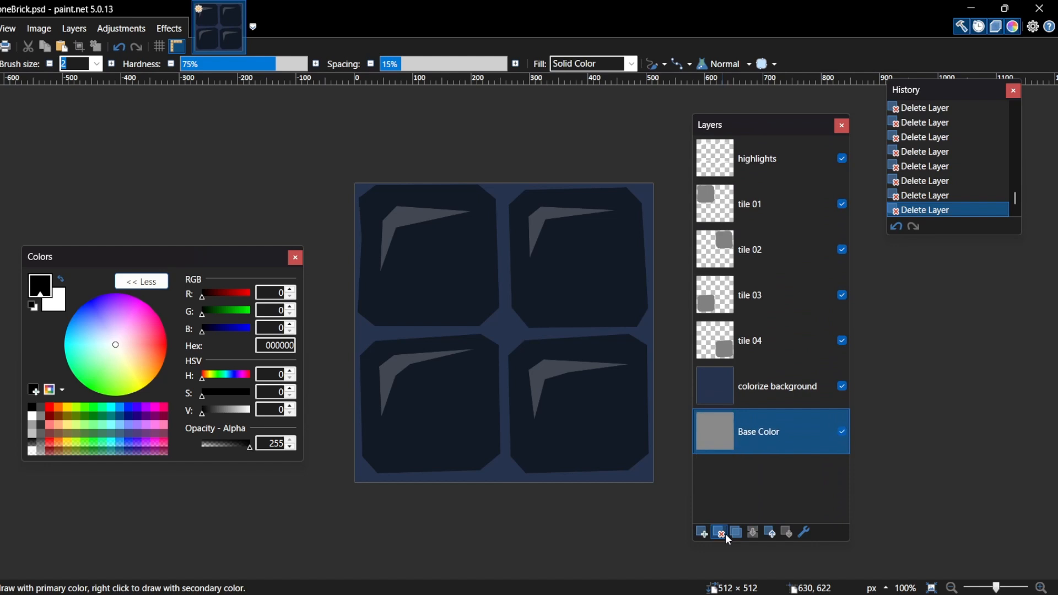
pyautogui.click(725, 534)
pyautogui.click(747, 324)
pyautogui.click(751, 301)
pyautogui.click(750, 248)
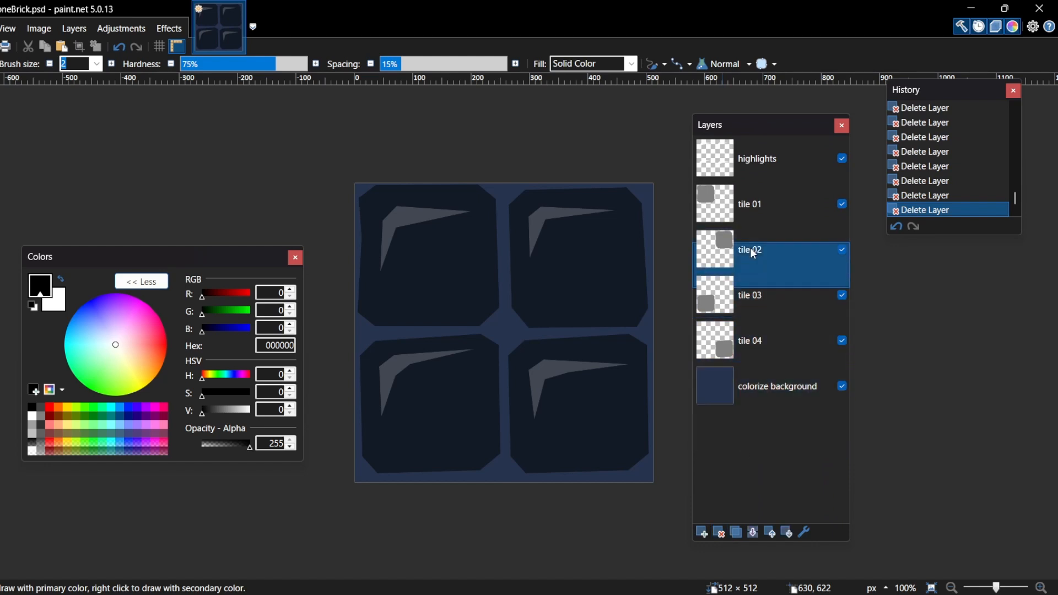
pyautogui.click(760, 193)
pyautogui.click(769, 175)
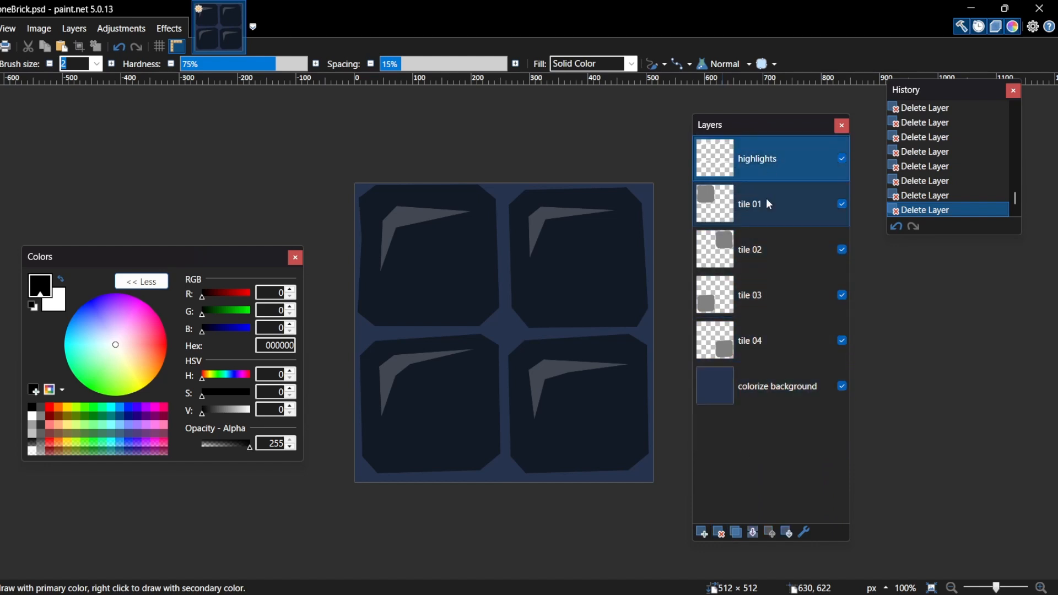
pyautogui.click(767, 199)
pyautogui.click(758, 352)
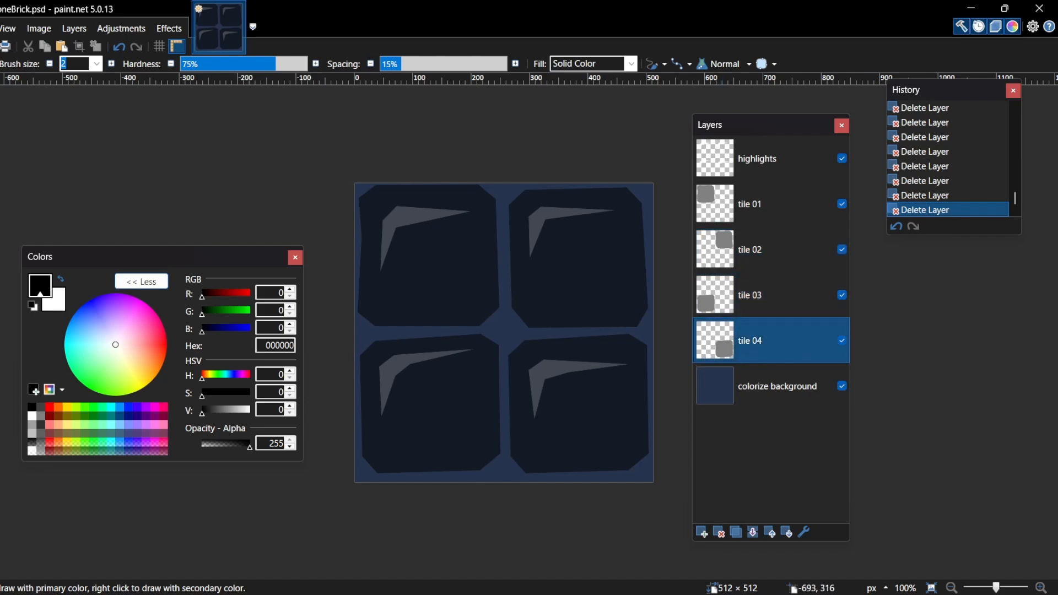
# - Paste the copied game screenshot into a new image, deselect it, and move the Layers window aside to uncover the picture
pyautogui.hotkey('ctrl', 'alt', 'v')
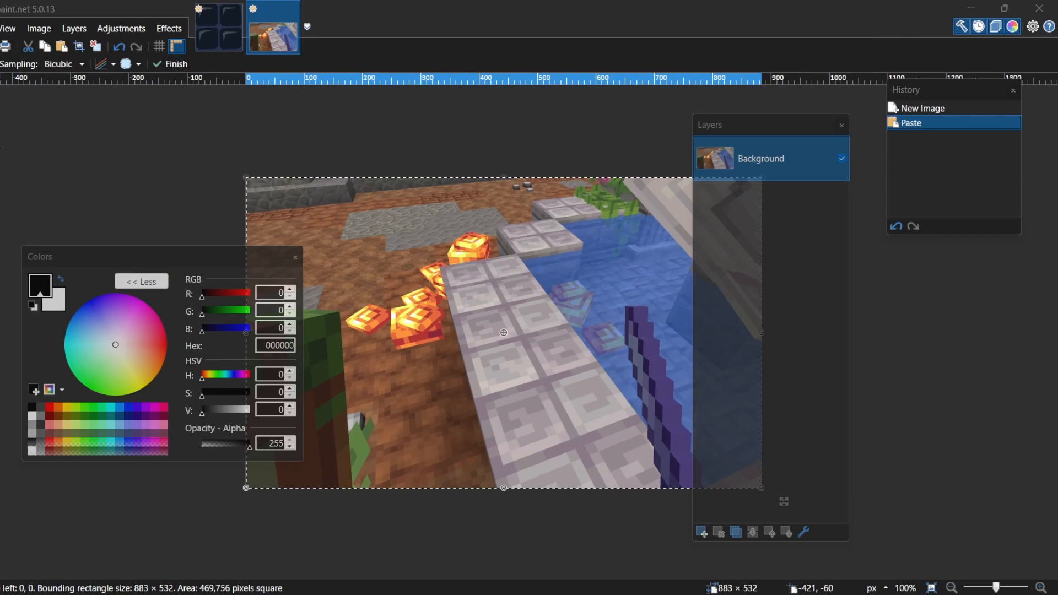
pyautogui.press('s')
pyautogui.click(232, 42)
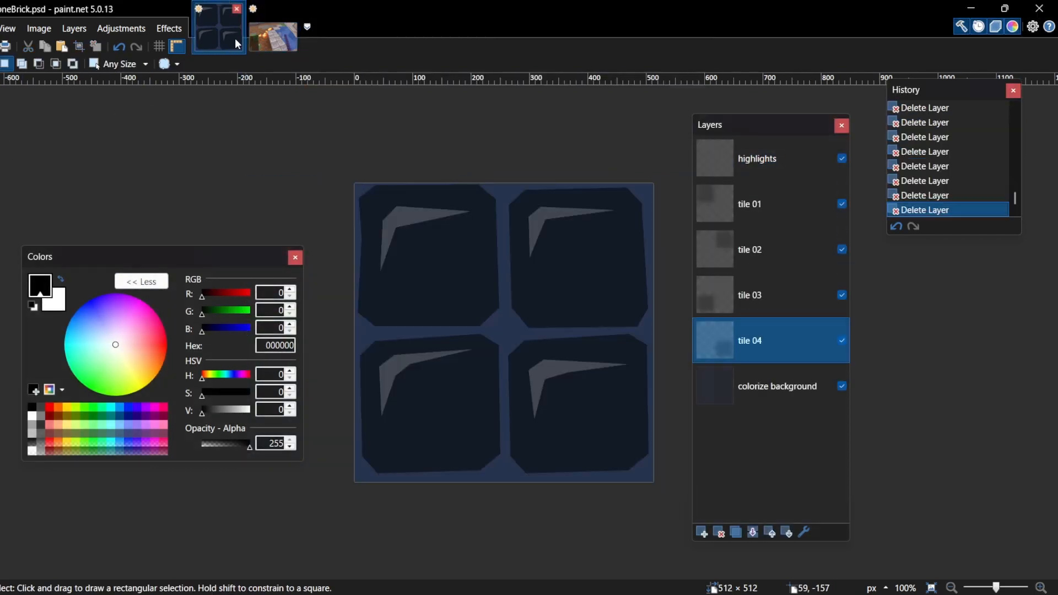
pyautogui.hotkey('ctrl', 'Tab')
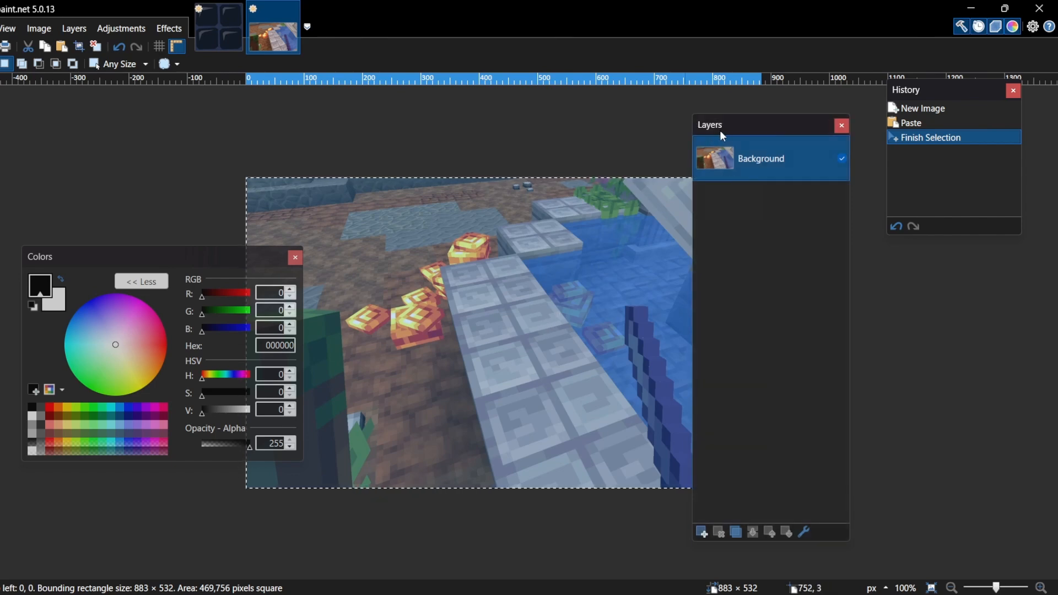
pyautogui.moveTo(733, 126); pyautogui.dragTo(786, 134)
pyautogui.click(553, 164)
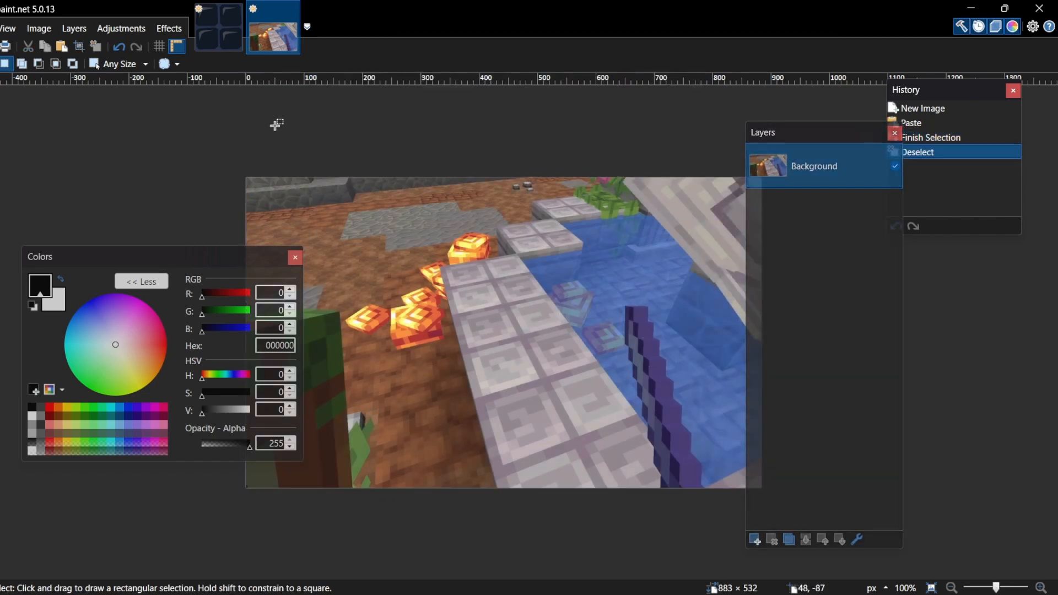
# - Compare the brick and mortar colors in the game screenshot with the ChiseledStoneBrick template, examining the screenshot up close
pyautogui.click(204, 31)
pyautogui.click(269, 47)
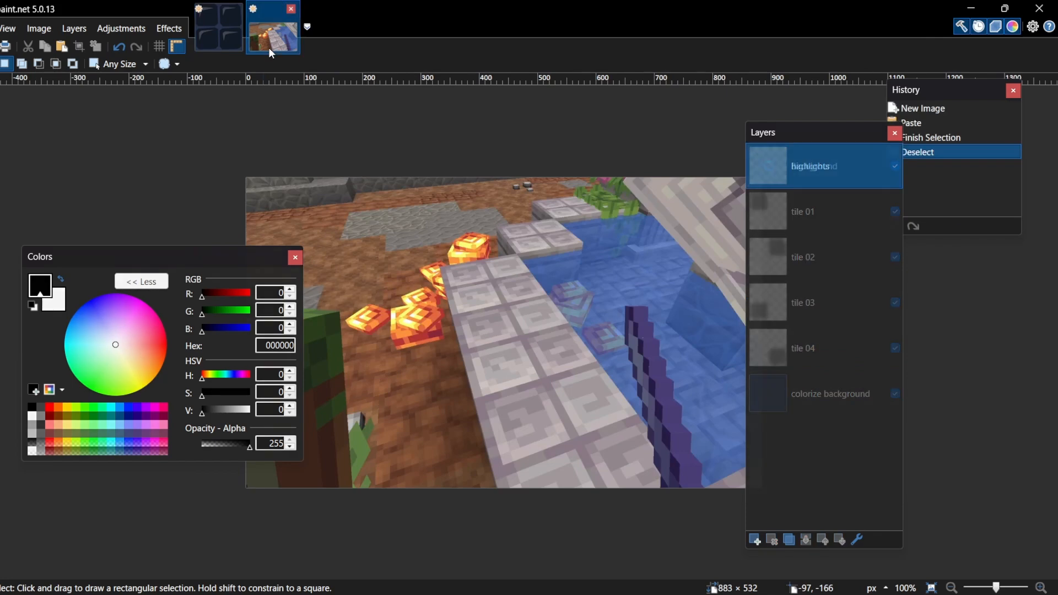
pyautogui.scroll(1, 600, 399)
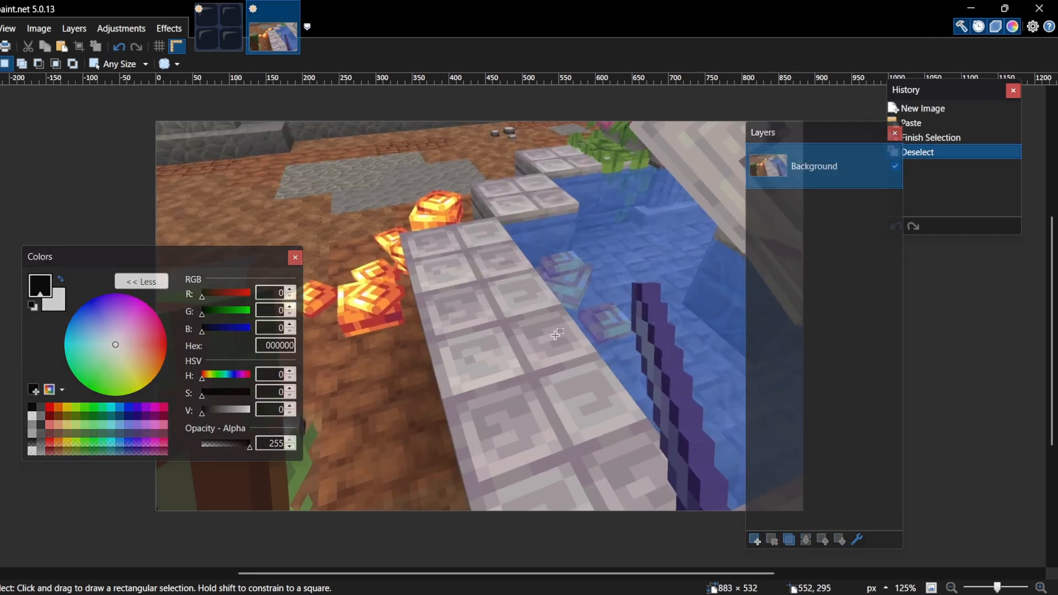
pyautogui.click(207, 45)
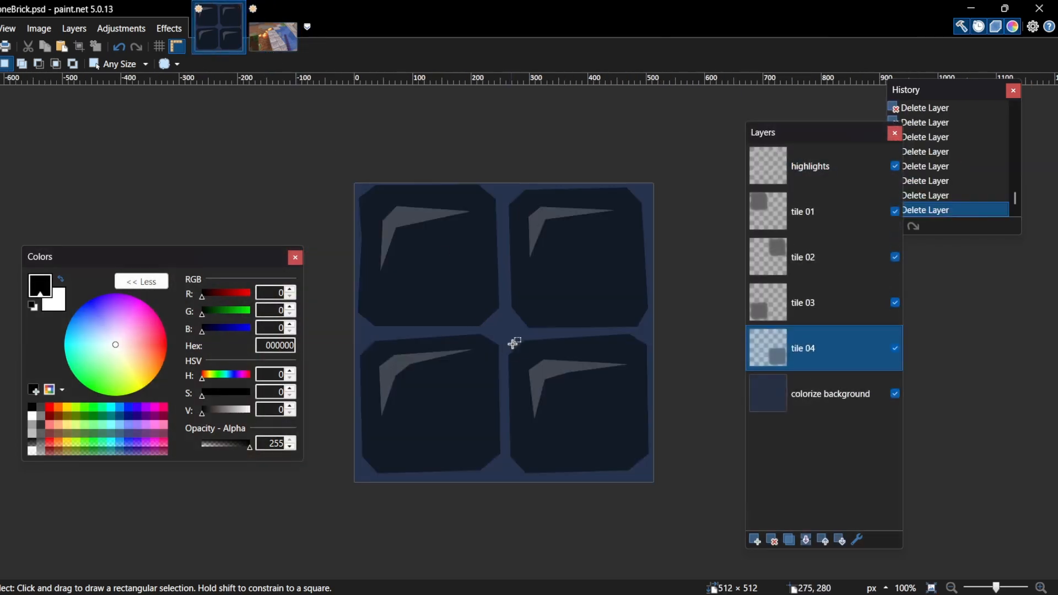
pyautogui.click(282, 42)
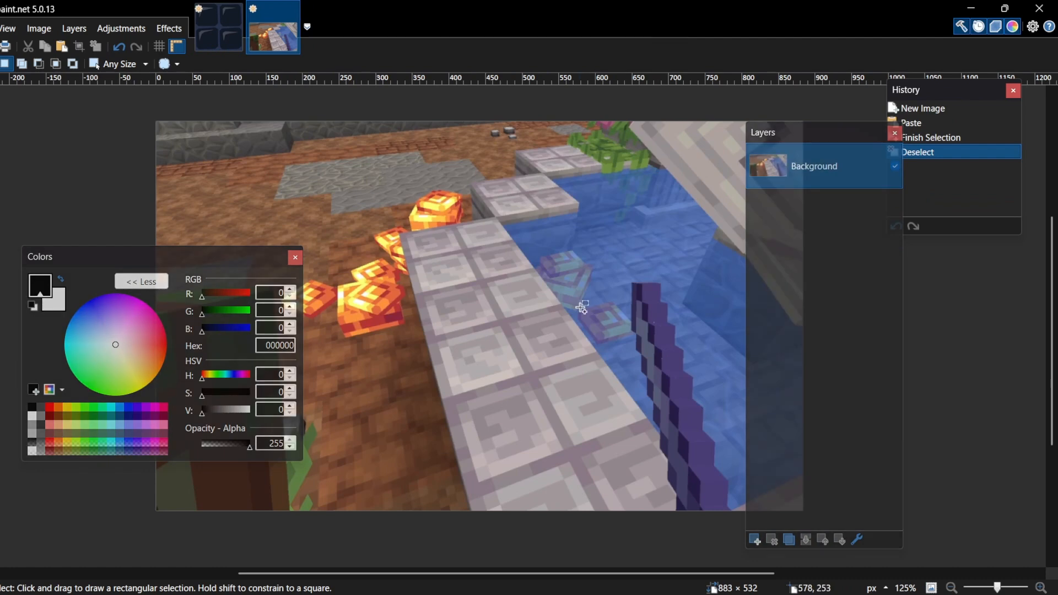
pyautogui.scroll(2, 583, 307)
pyautogui.scroll(-2, 583, 308)
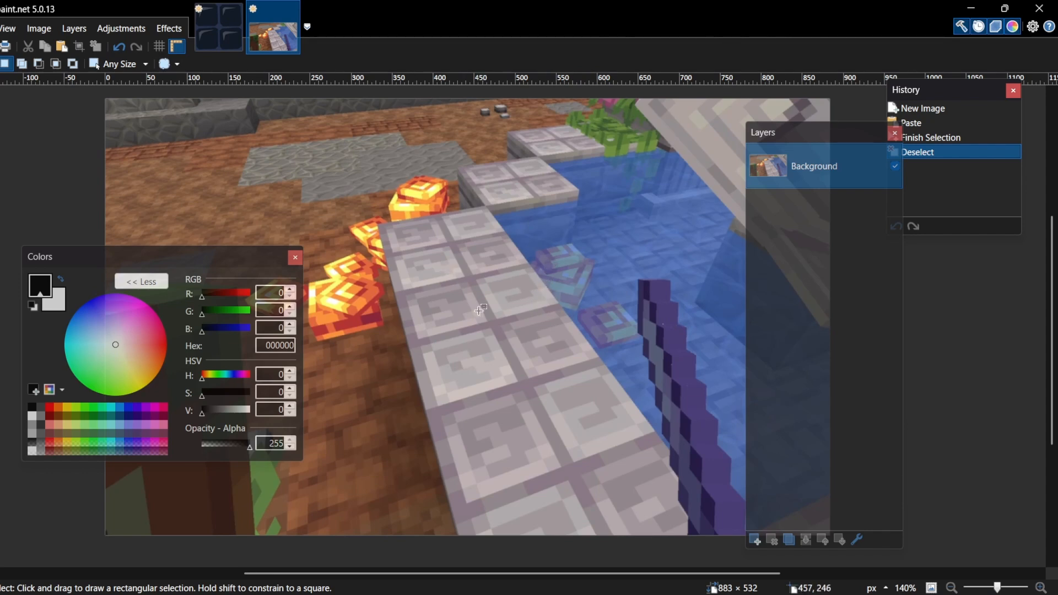
pyautogui.click(237, 47)
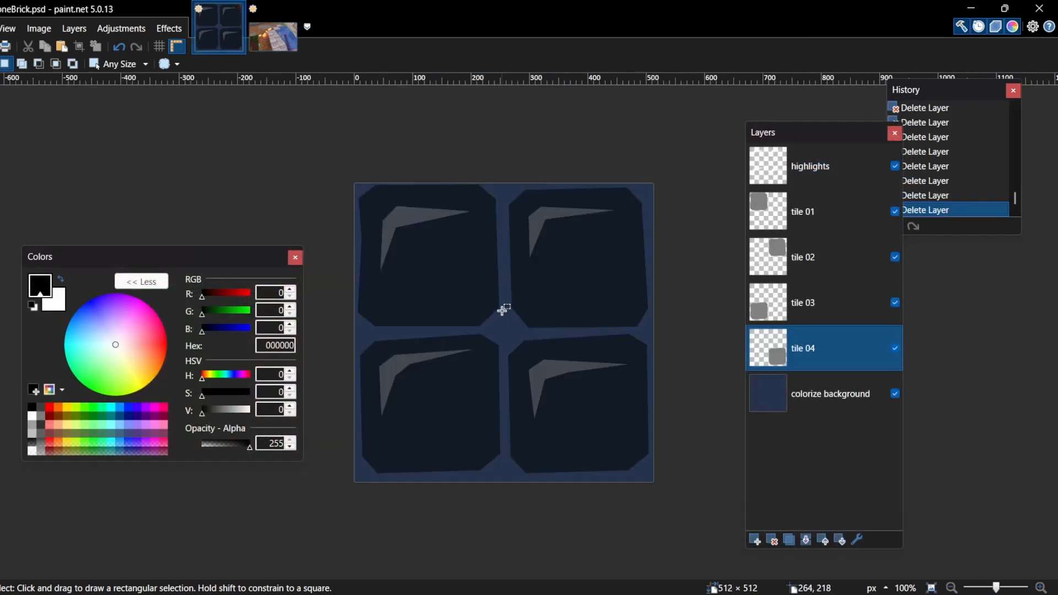
pyautogui.click(272, 49)
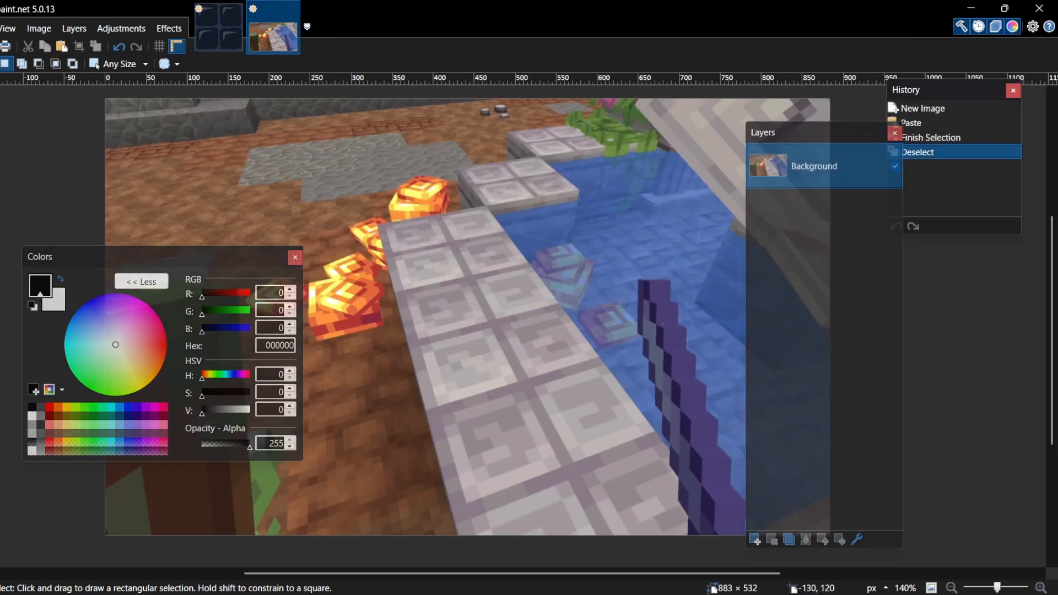
# - Sample the mortar color 8A7A84 between the bricks in the game screenshot as the primary color with the Color Picker
pyautogui.click(0, 197)
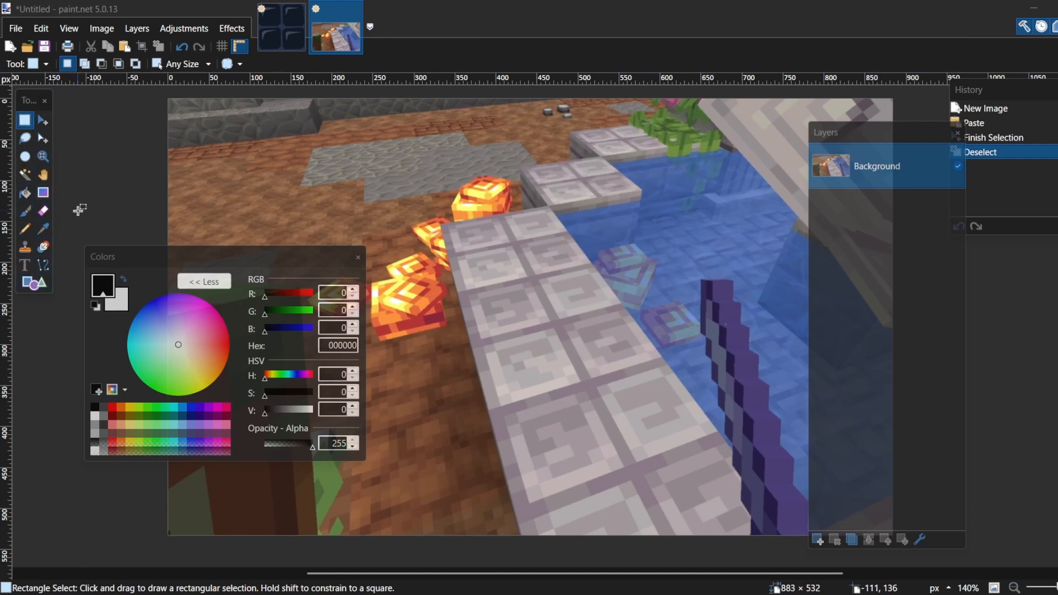
pyautogui.click(46, 231)
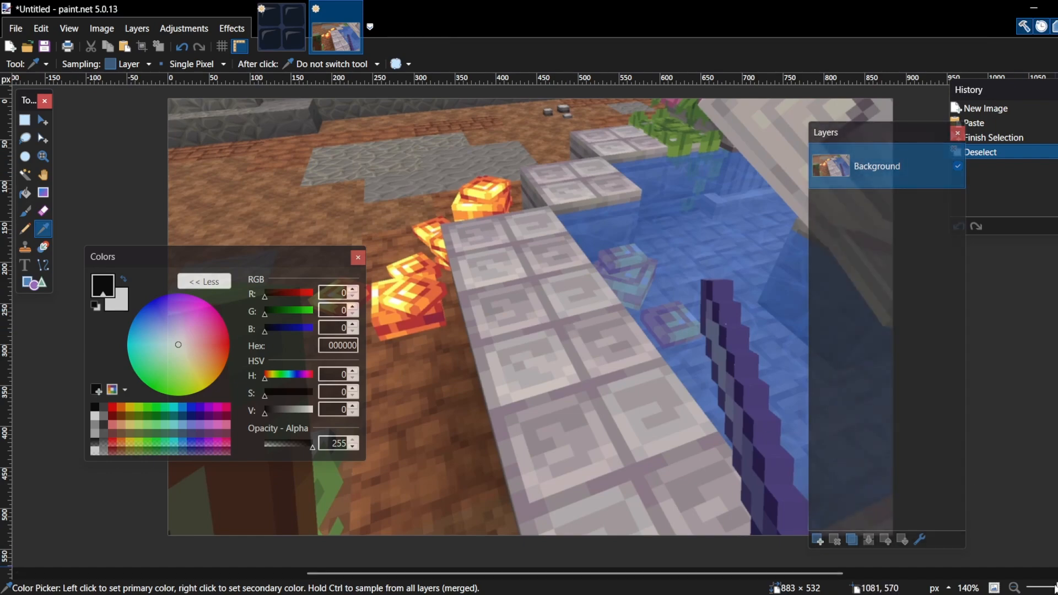
pyautogui.scroll(4, 663, 437)
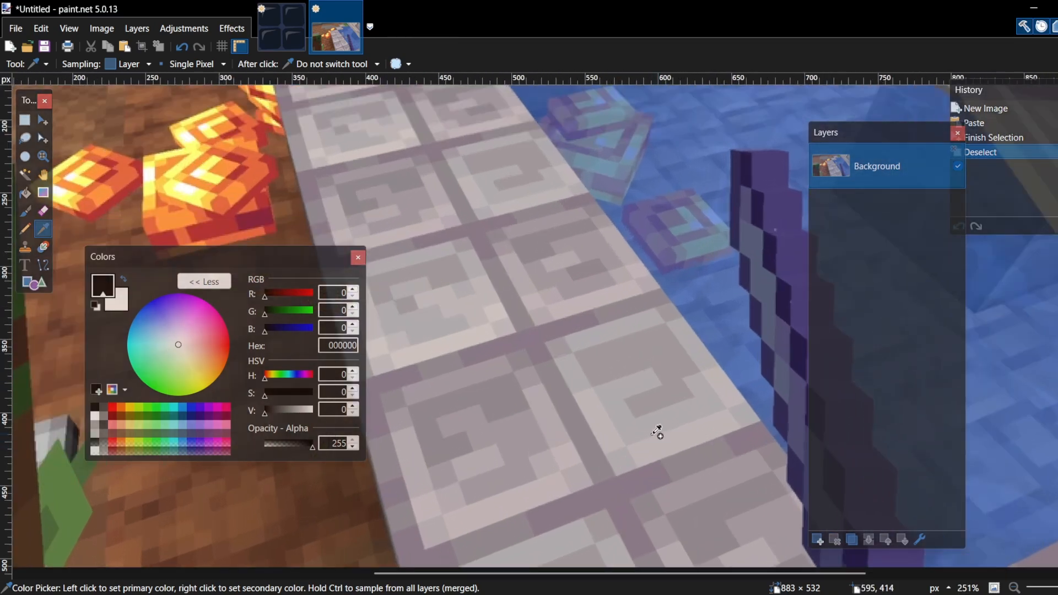
pyautogui.click(534, 328)
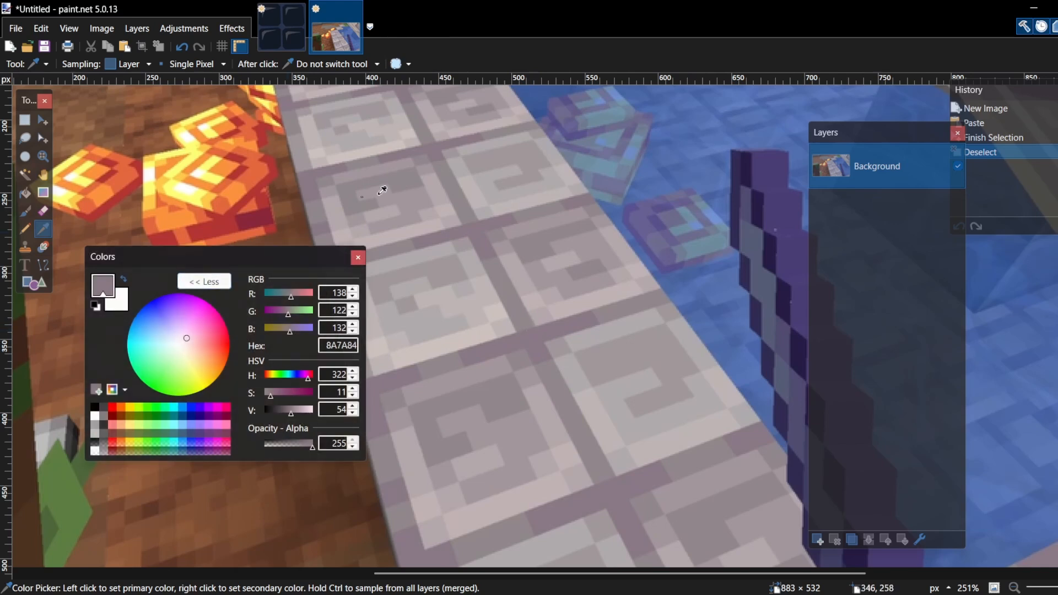
pyautogui.rightClick(531, 341)
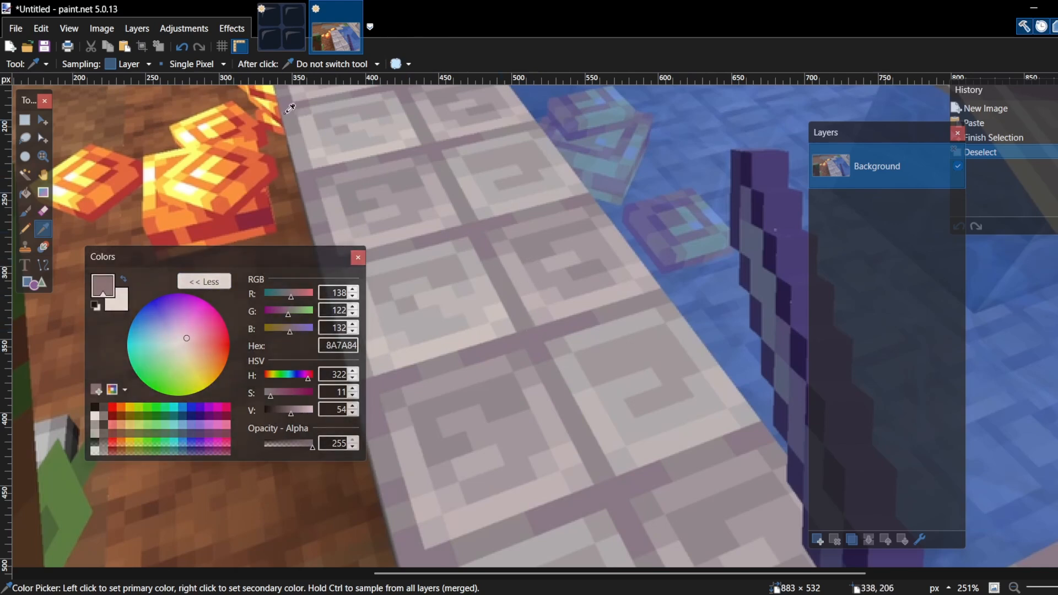
# - Fill the whole colorize background layer of the ChiseledStoneBrick template with the primary color 8A7A84, and deselect
pyautogui.click(293, 40)
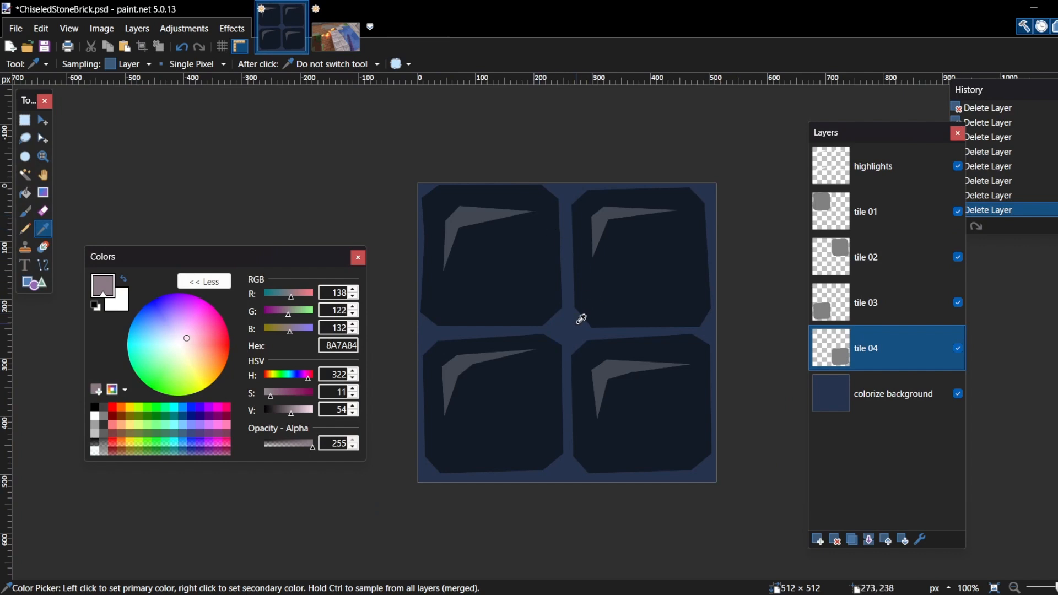
pyautogui.click(840, 411)
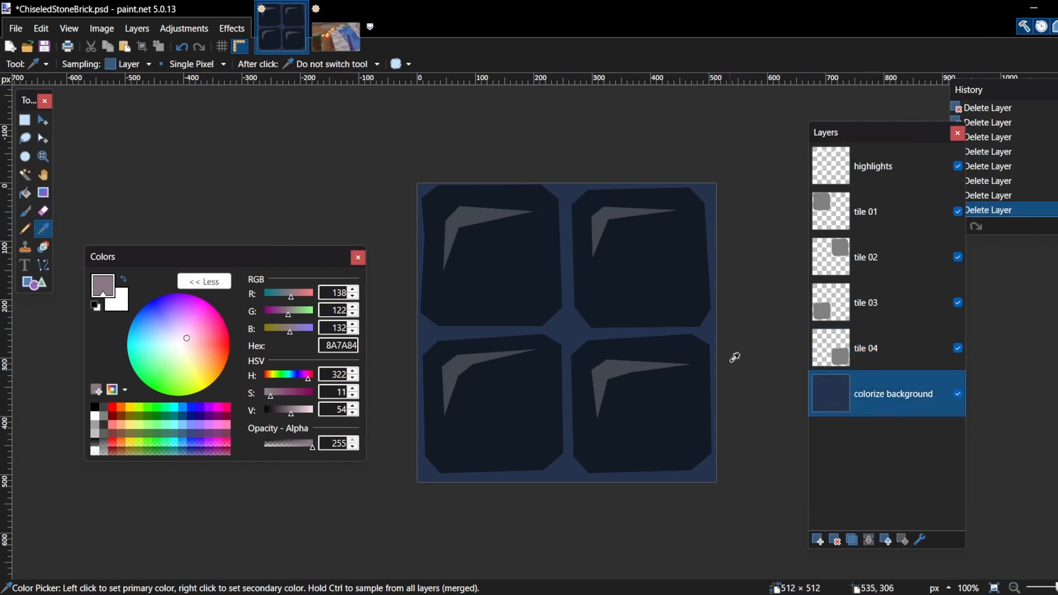
pyautogui.click(25, 120)
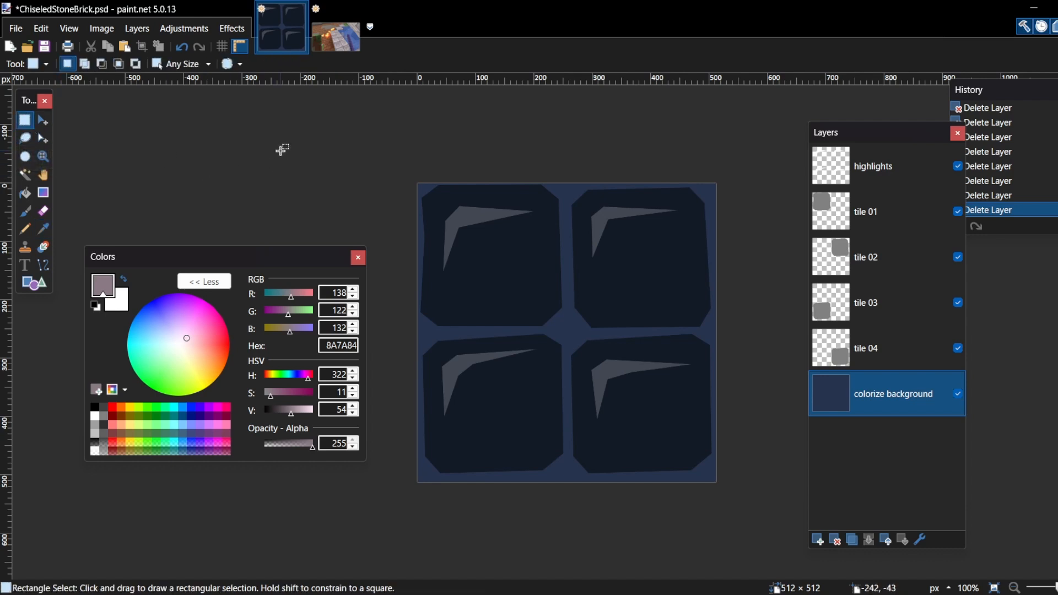
pyautogui.moveTo(399, 177); pyautogui.dragTo(786, 496)
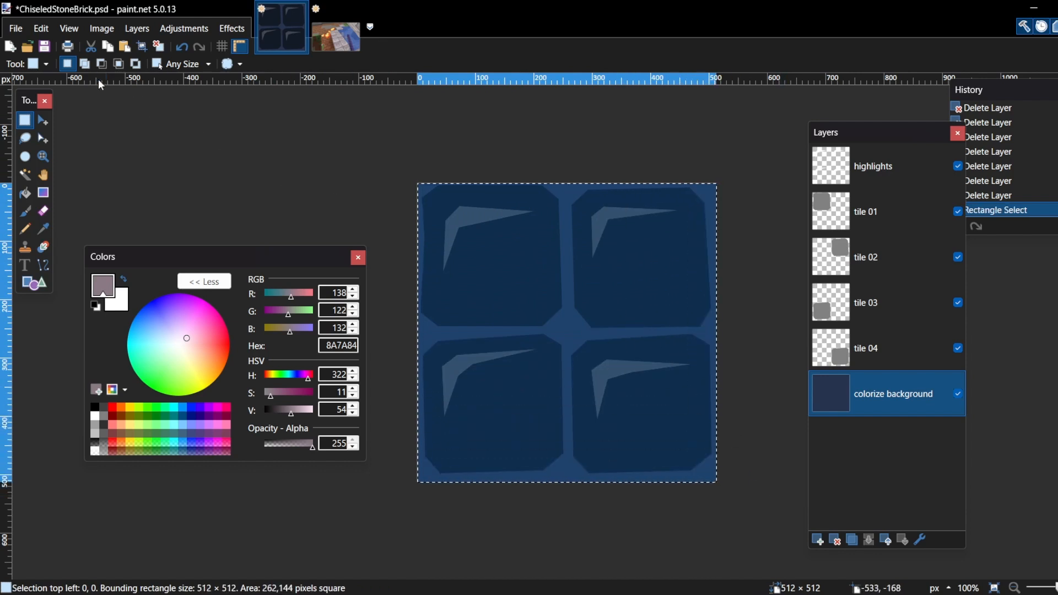
pyautogui.click(41, 28)
pyautogui.click(230, 100)
pyautogui.click(41, 29)
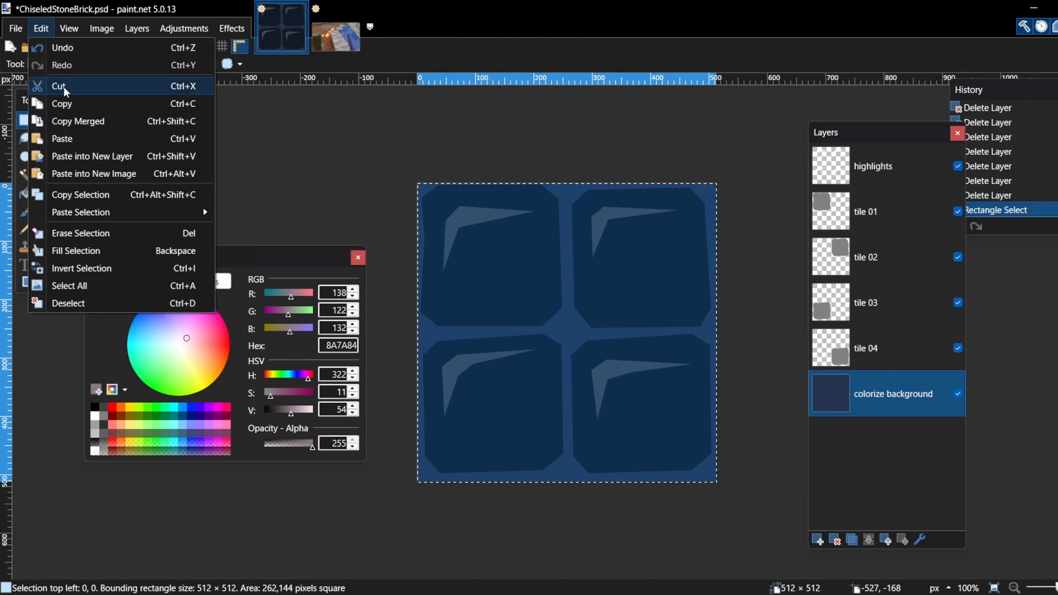
pyautogui.click(177, 249)
pyautogui.hotkey('ctrl', 'd')
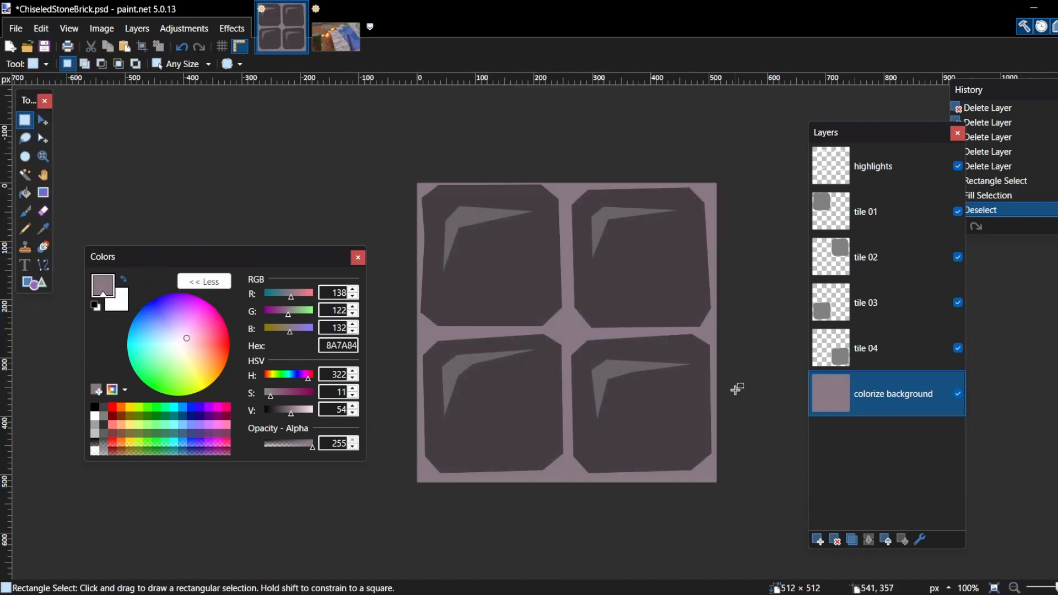
pyautogui.click(899, 216)
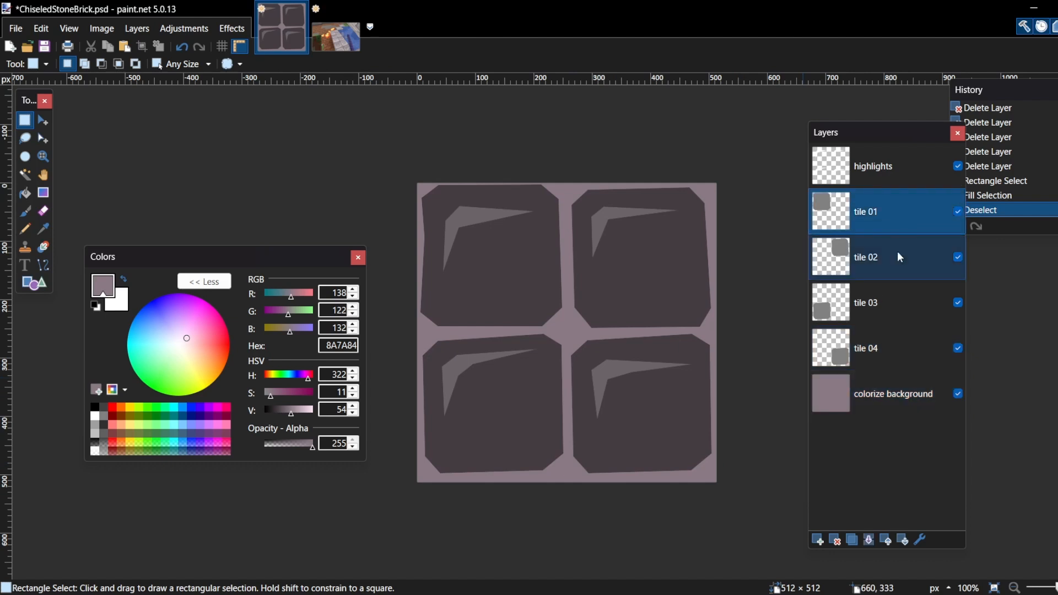
pyautogui.click(898, 253)
pyautogui.click(890, 221)
pyautogui.click(889, 244)
pyautogui.click(893, 289)
pyautogui.click(884, 336)
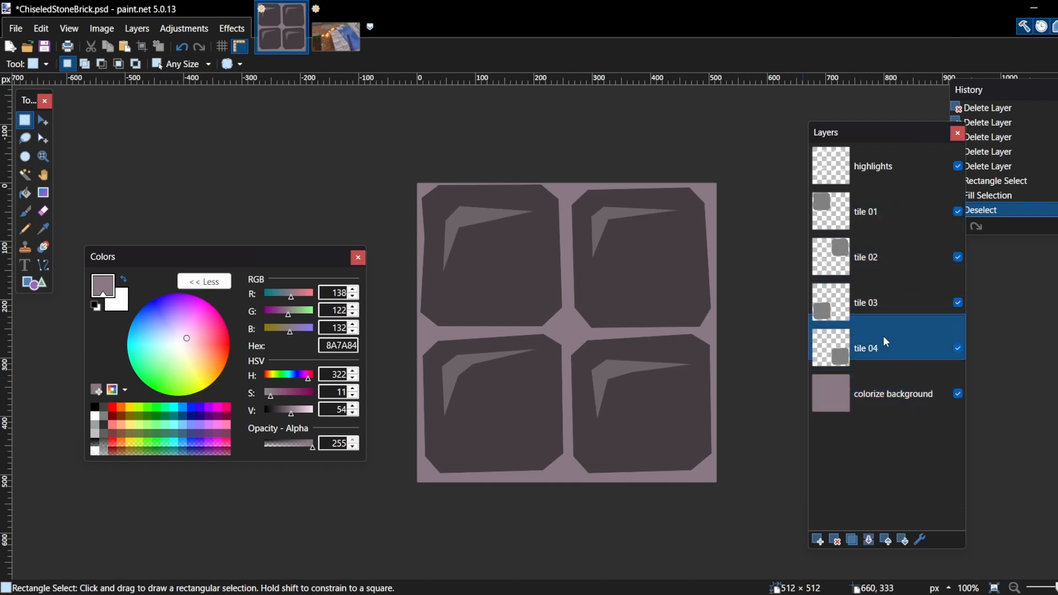
pyautogui.click(877, 300)
pyautogui.click(866, 254)
# - Set the tile 01 layer's blend mode to Normal
pyautogui.click(862, 220)
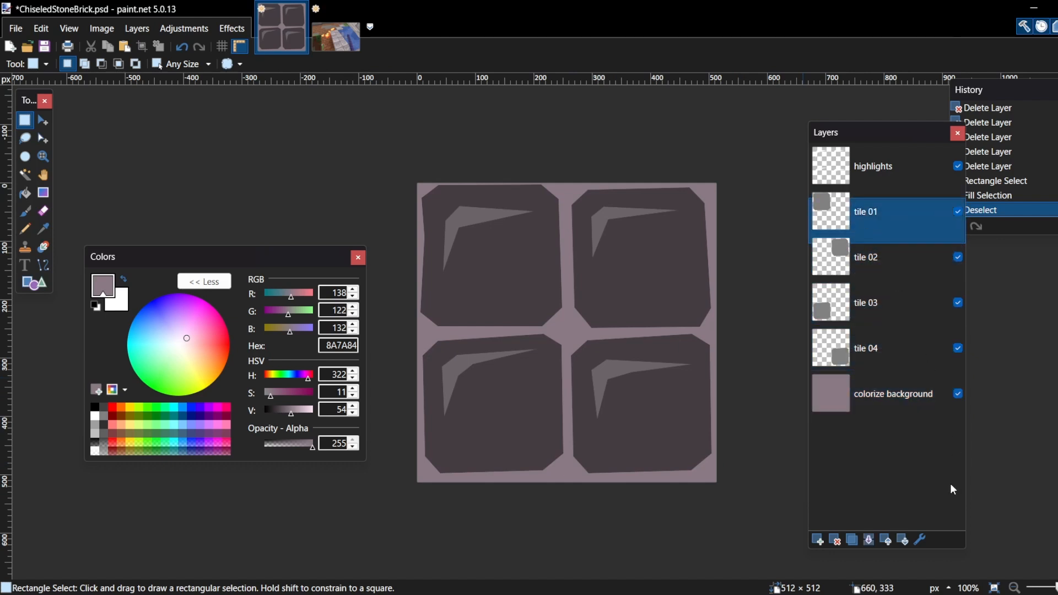
pyautogui.click(921, 540)
pyautogui.scroll(-1, 534, 322)
pyautogui.click(563, 361)
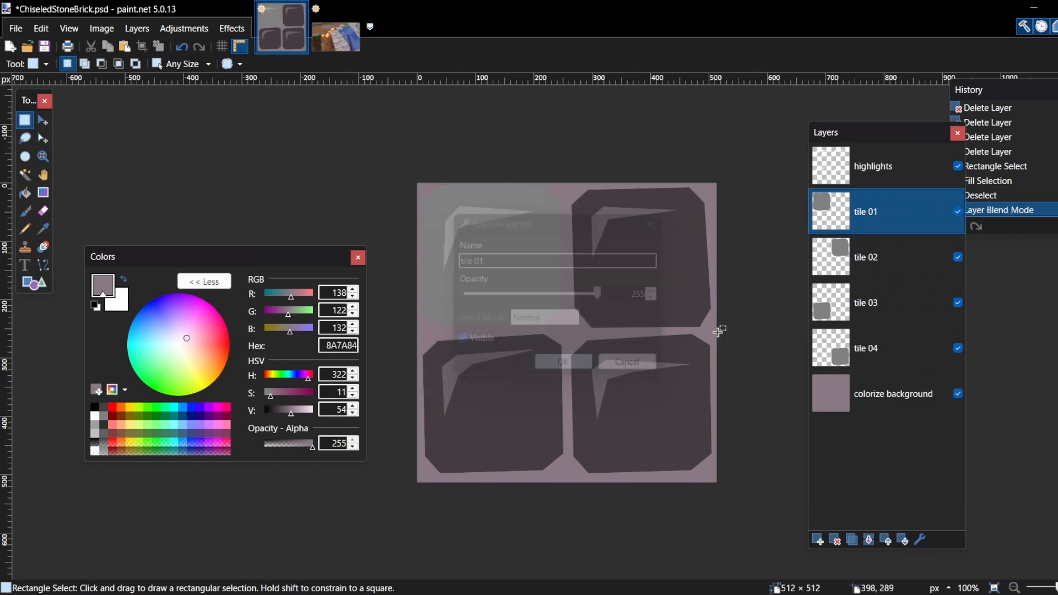
# - Set the tile 02 layer's blend mode to Normal
pyautogui.click(898, 273)
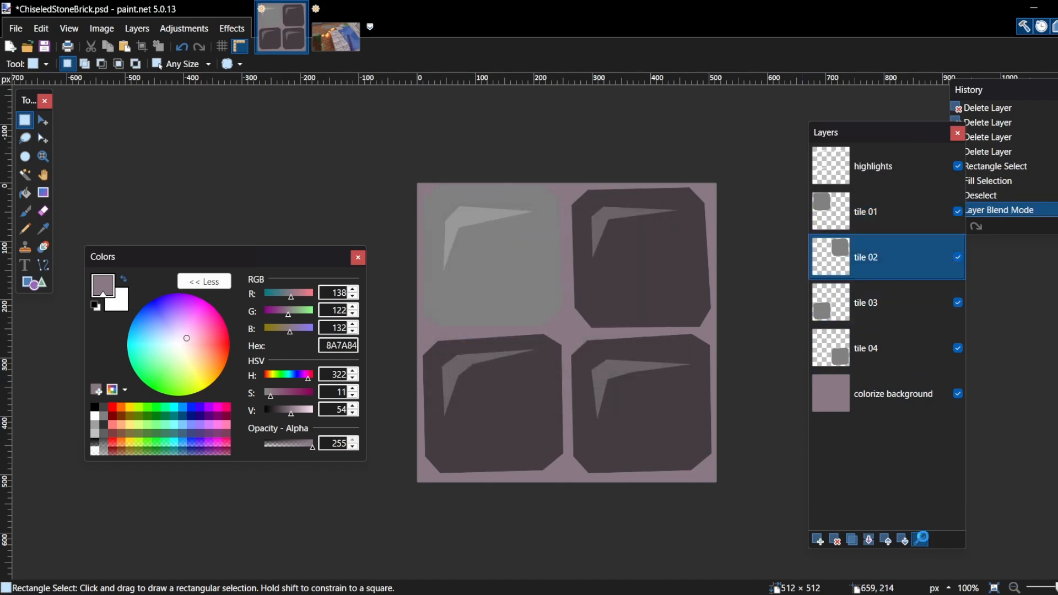
pyautogui.click(922, 540)
pyautogui.click(545, 320)
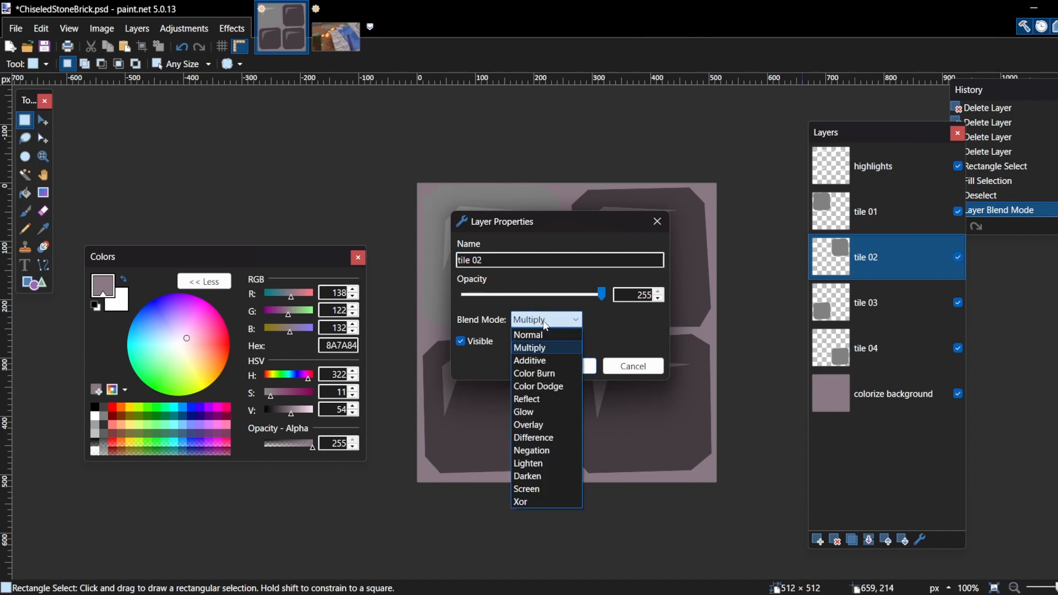
pyautogui.click(545, 320)
pyautogui.scroll(-1, 545, 320)
pyautogui.click(562, 367)
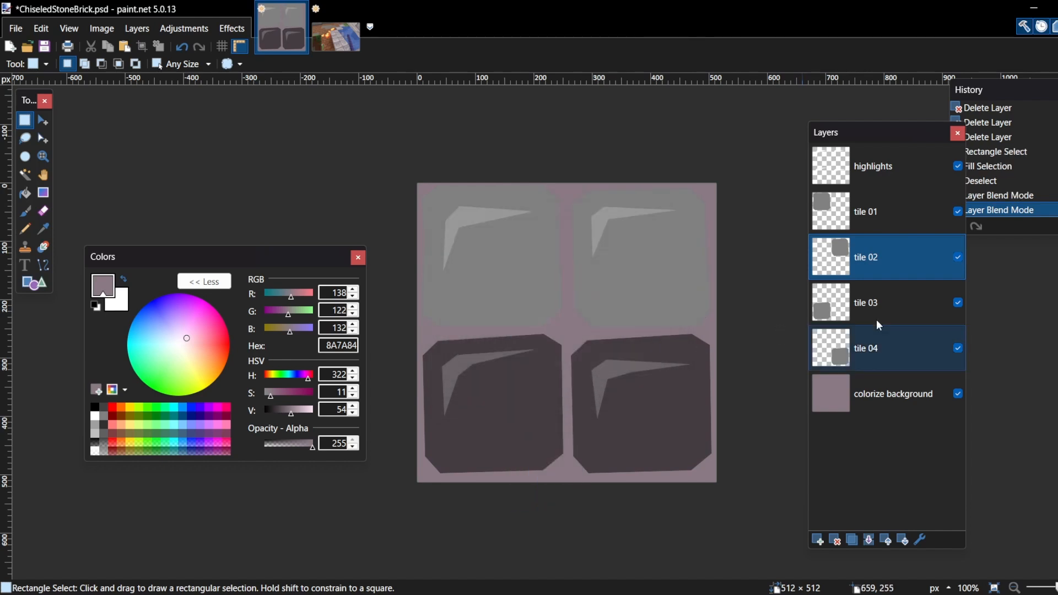
# - Set the blend mode of the tile 03 and tile 04 layers to Normal
pyautogui.click(880, 324)
pyautogui.click(922, 540)
pyautogui.scroll(1, 521, 317)
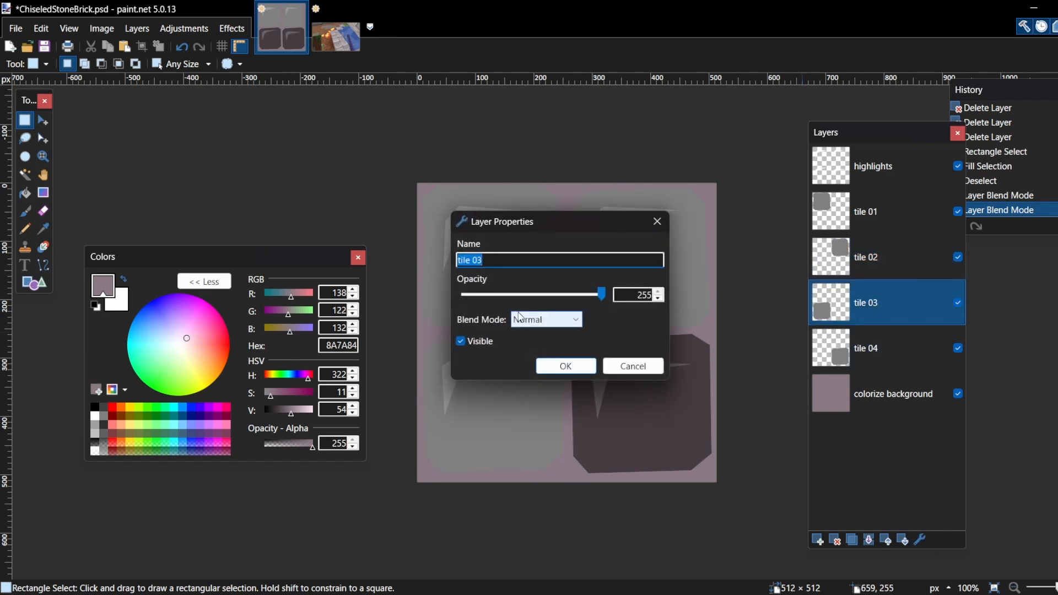
pyautogui.click(566, 366)
pyautogui.click(884, 350)
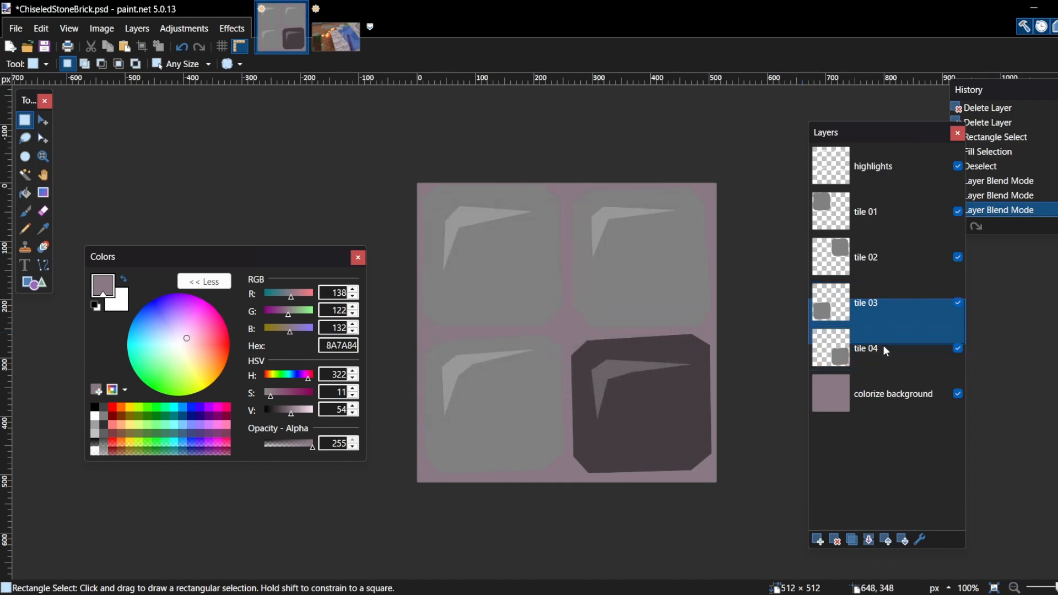
pyautogui.click(922, 540)
pyautogui.scroll(1, 529, 317)
pyautogui.click(562, 363)
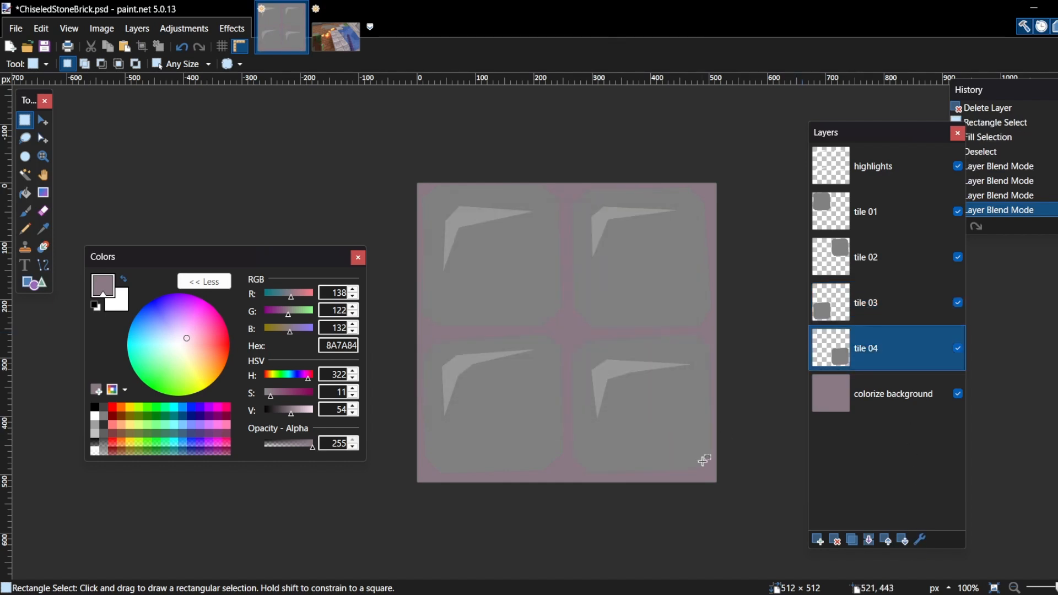
# - Sample the brick color B5A7A9 in the game screenshot as the primary color, and return to the ChiseledStoneBrick template
pyautogui.click(355, 36)
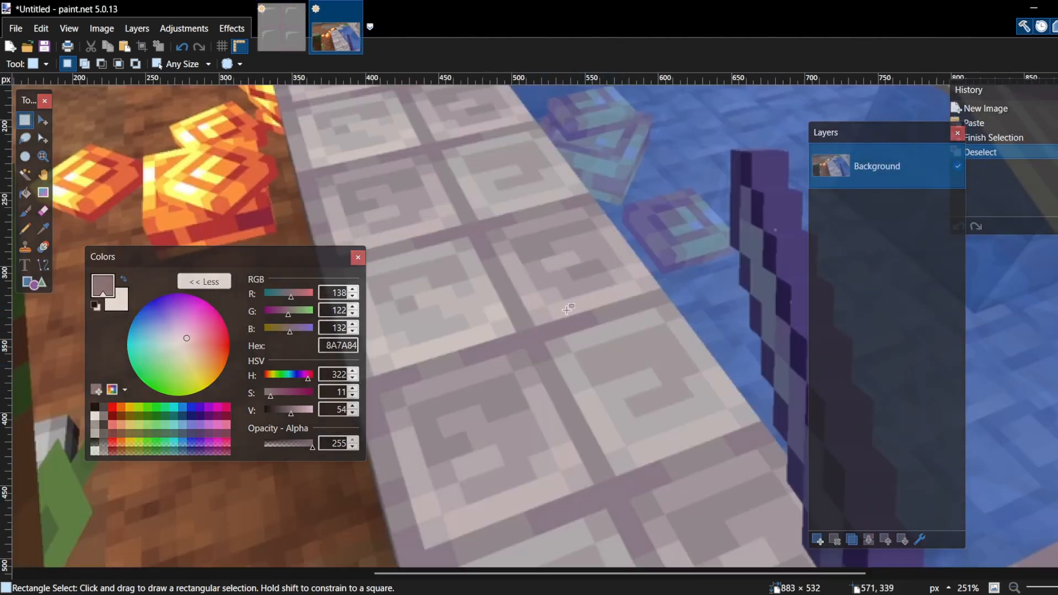
pyautogui.click(43, 229)
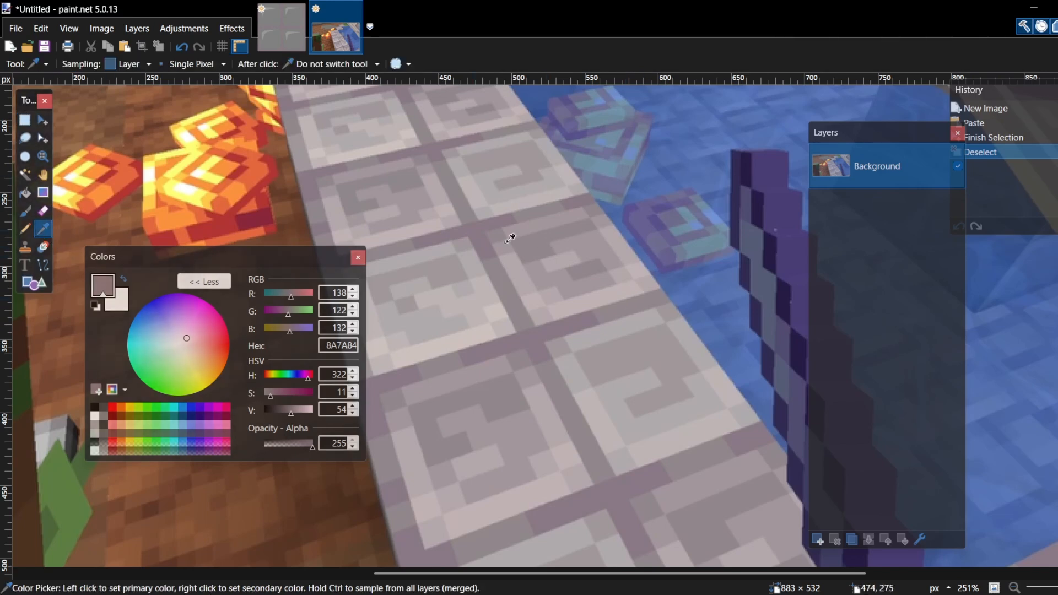
pyautogui.click(558, 298)
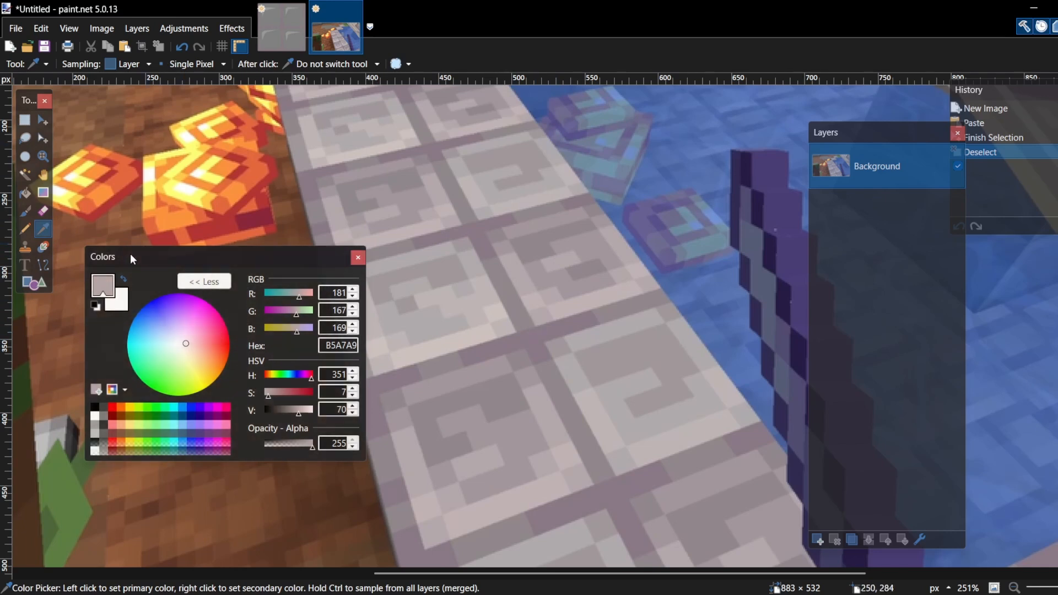
pyautogui.click(281, 27)
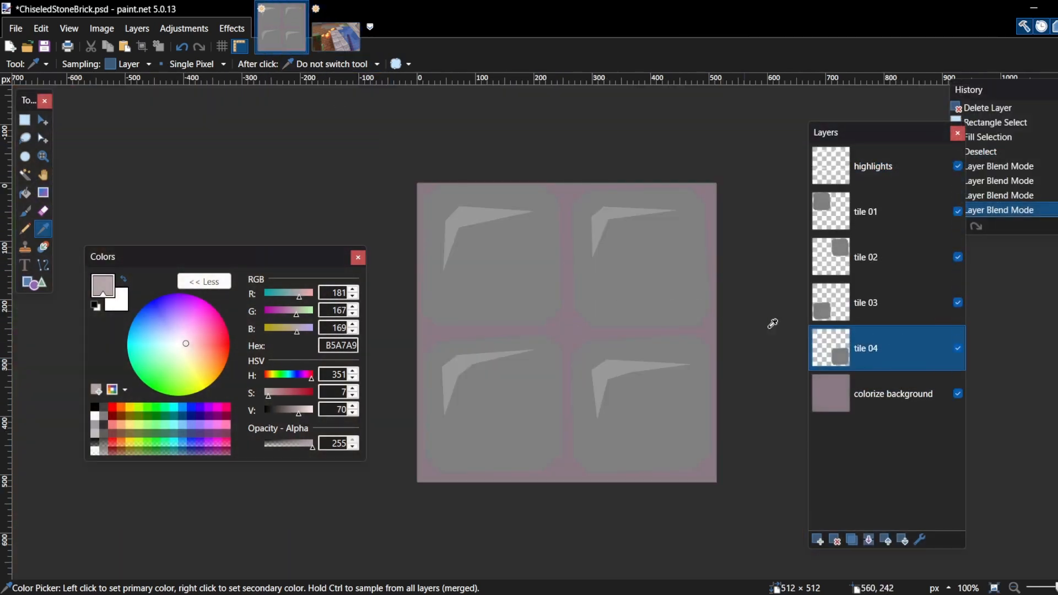
# - Set the Recolor tool to 100% tolerance and 100% hardness, and recolor the whole tile 04 brick with B5A7A9
pyautogui.click(44, 252)
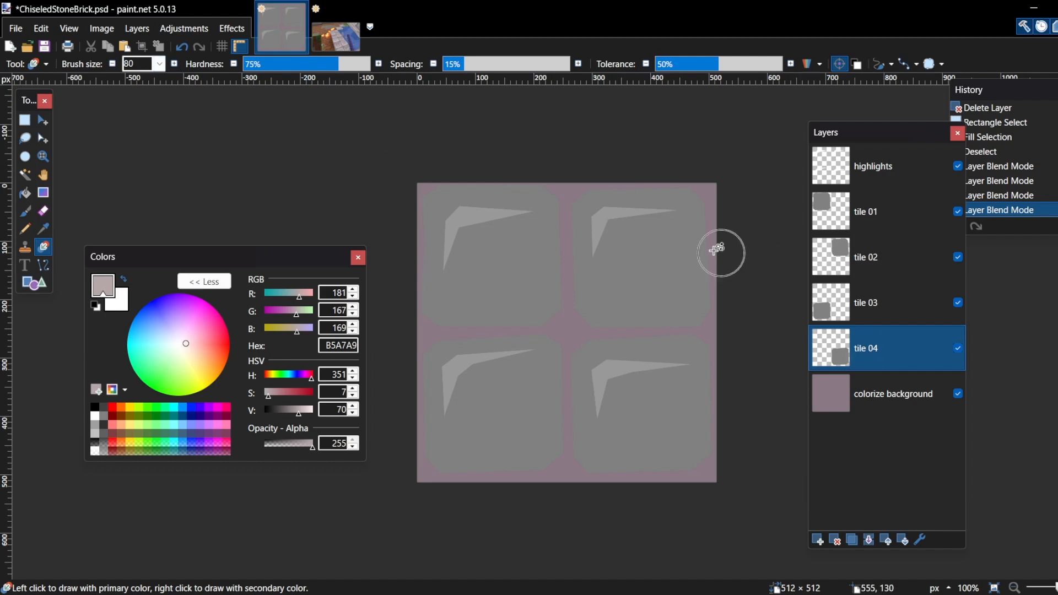
pyautogui.moveTo(727, 67); pyautogui.dragTo(786, 68)
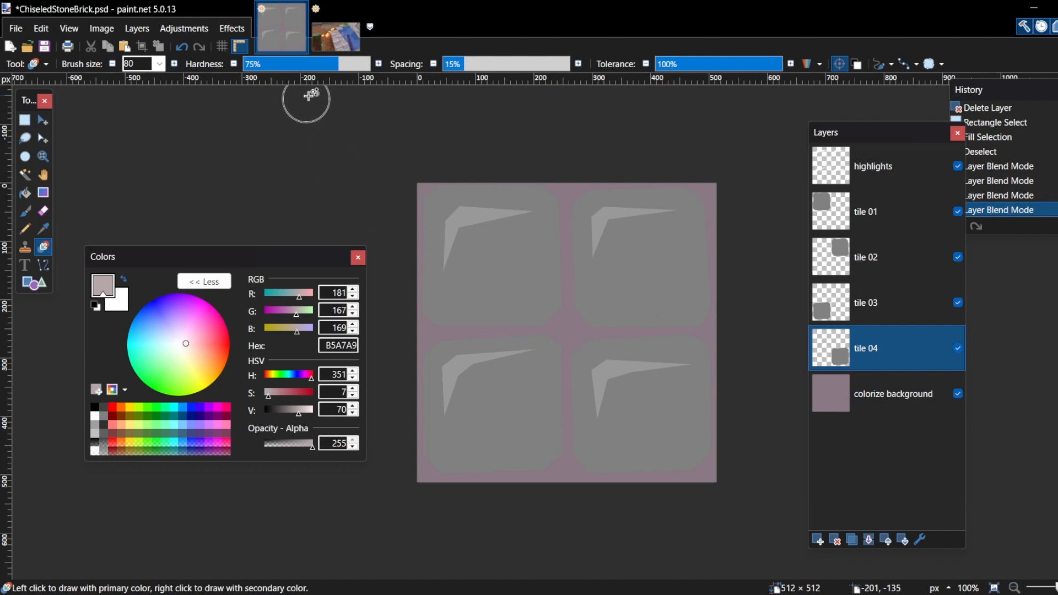
pyautogui.moveTo(338, 70); pyautogui.dragTo(372, 67)
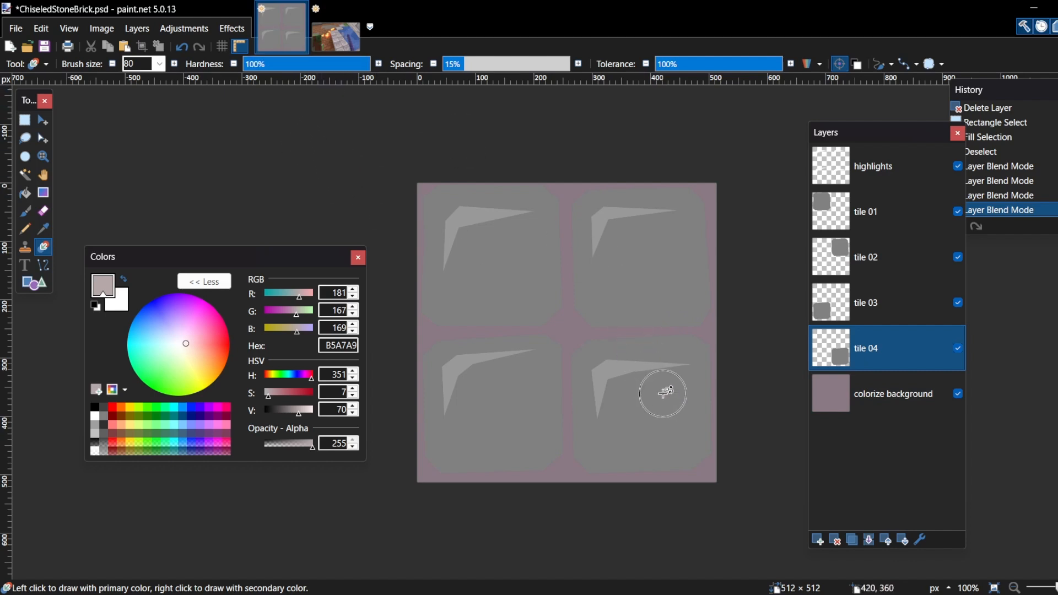
pyautogui.moveTo(659, 410)
pyautogui.mouseDown()
pyautogui.moveTo(666, 430)
pyautogui.moveTo(624, 462)
pyautogui.moveTo(582, 457)
pyautogui.moveTo(710, 463)
pyautogui.moveTo(585, 438)
pyautogui.moveTo(676, 443)
pyautogui.moveTo(596, 431)
pyautogui.moveTo(744, 426)
pyautogui.moveTo(545, 408)
pyautogui.moveTo(727, 405)
pyautogui.moveTo(691, 393)
pyautogui.moveTo(487, 376)
pyautogui.moveTo(728, 364)
pyautogui.mouseUp()
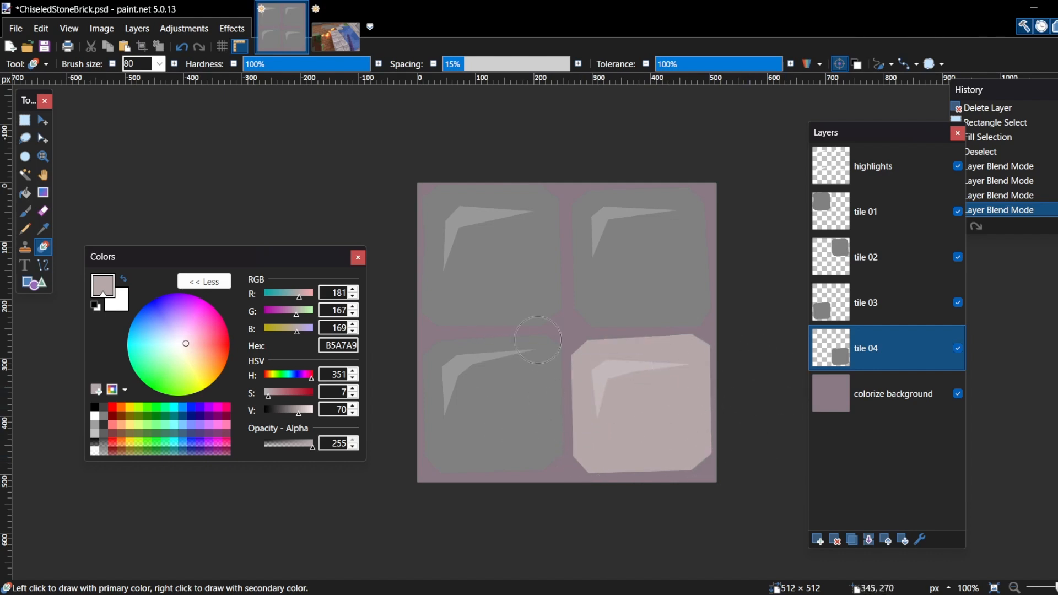
pyautogui.moveTo(538, 340); pyautogui.dragTo(722, 359)
# - Recolor the bricks on the tile 03, tile 02 and tile 01 layers with the primary color B5A7A9
pyautogui.click(937, 309)
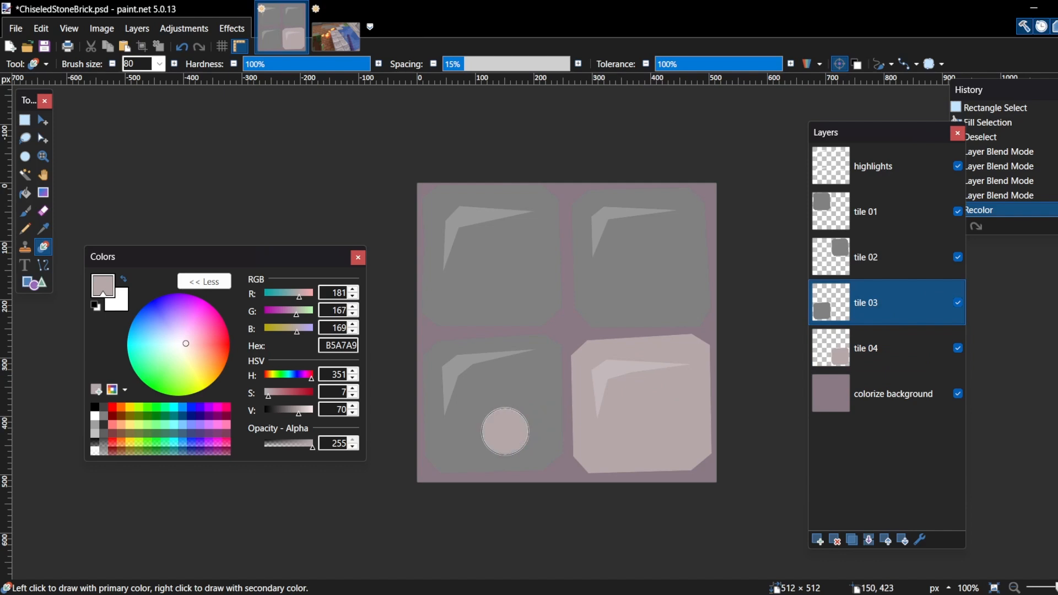
pyautogui.moveTo(505, 432)
pyautogui.mouseDown()
pyautogui.moveTo(389, 444)
pyautogui.moveTo(582, 451)
pyautogui.moveTo(584, 430)
pyautogui.moveTo(350, 414)
pyautogui.moveTo(438, 387)
pyautogui.moveTo(651, 376)
pyautogui.moveTo(587, 349)
pyautogui.moveTo(408, 347)
pyautogui.mouseUp()
pyautogui.click(932, 258)
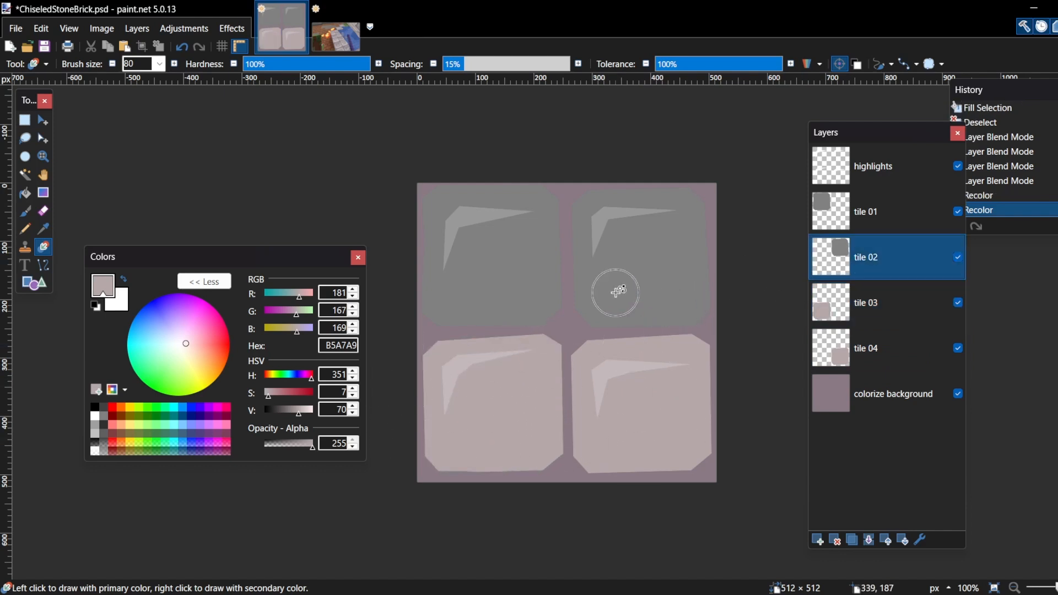
pyautogui.moveTo(615, 293)
pyautogui.mouseDown()
pyautogui.moveTo(757, 299)
pyautogui.moveTo(656, 318)
pyautogui.moveTo(469, 309)
pyautogui.moveTo(768, 276)
pyautogui.moveTo(491, 255)
pyautogui.moveTo(750, 243)
pyautogui.moveTo(499, 230)
pyautogui.moveTo(696, 218)
pyautogui.moveTo(694, 203)
pyautogui.moveTo(576, 175)
pyautogui.mouseUp()
pyautogui.click(882, 212)
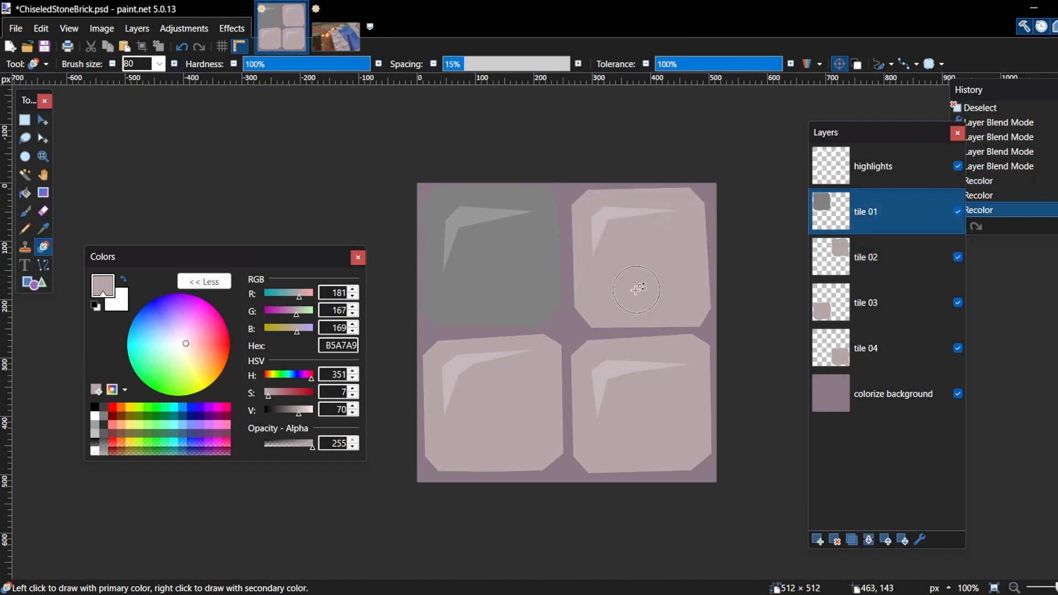
pyautogui.moveTo(515, 303)
pyautogui.mouseDown()
pyautogui.moveTo(553, 315)
pyautogui.moveTo(508, 319)
pyautogui.moveTo(403, 293)
pyautogui.moveTo(687, 296)
pyautogui.moveTo(455, 274)
pyautogui.moveTo(350, 245)
pyautogui.moveTo(719, 234)
pyautogui.moveTo(397, 218)
pyautogui.moveTo(660, 187)
pyautogui.moveTo(306, 168)
pyautogui.mouseUp()
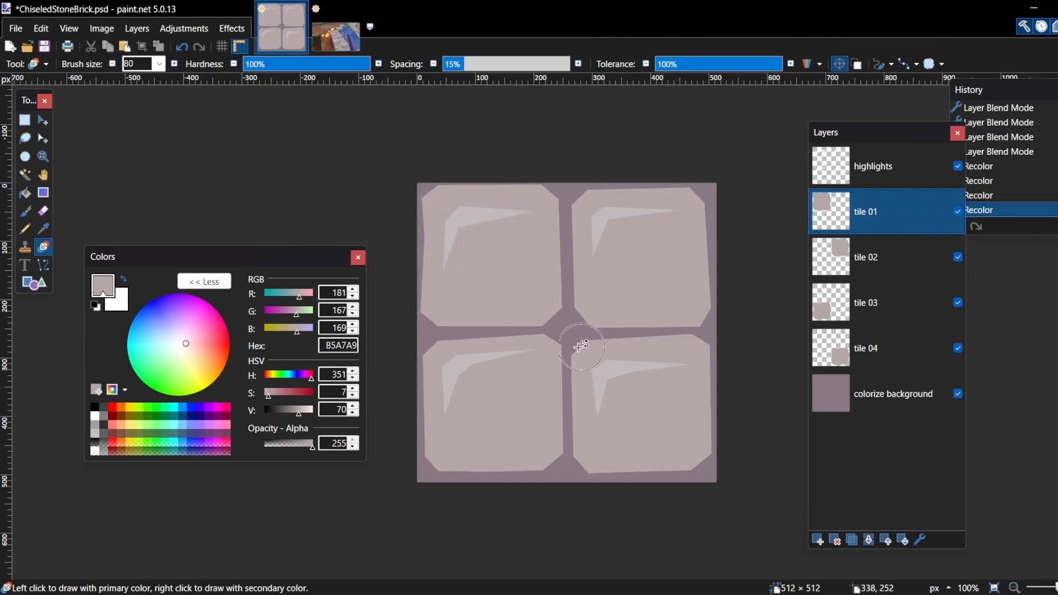
# - Sample the lighter brick color CCC2BD in the game screenshot as the primary color, and return to the template with the Recolor tool
pyautogui.click(336, 36)
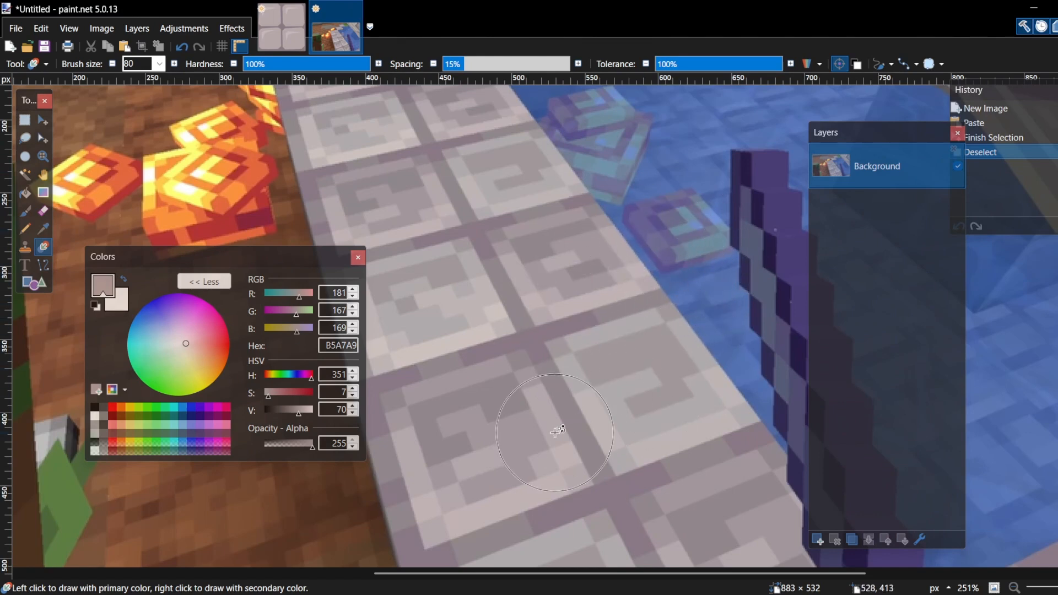
pyautogui.click(43, 228)
pyautogui.click(490, 308)
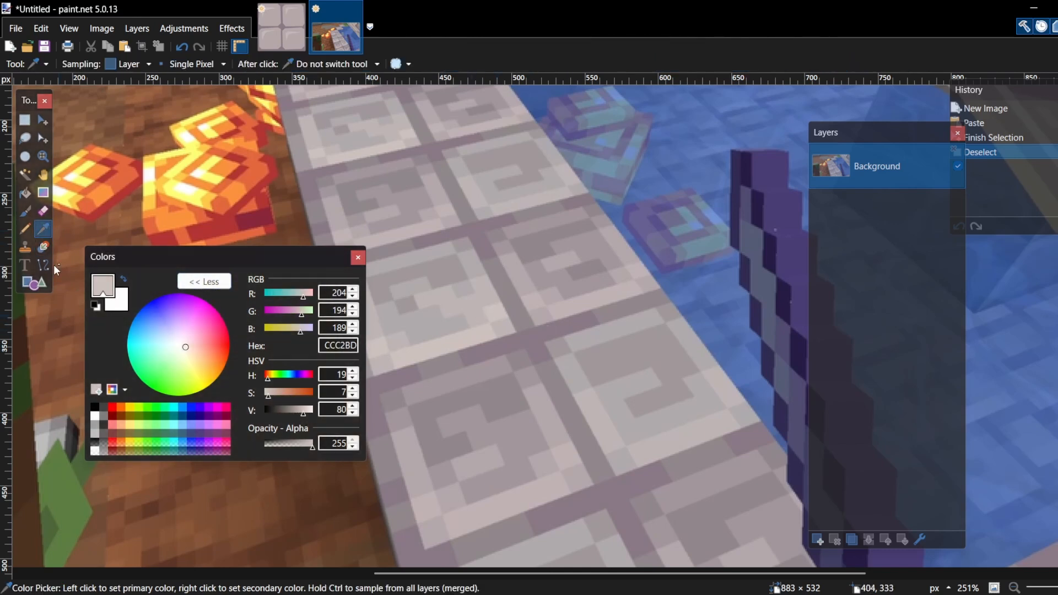
pyautogui.rightClick(443, 312)
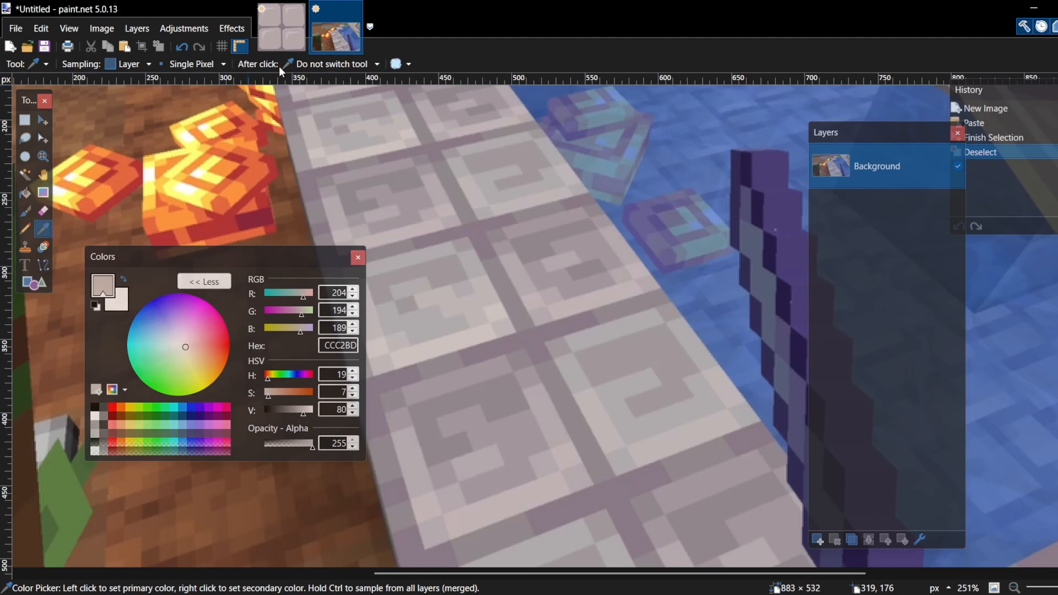
pyautogui.click(277, 42)
pyautogui.click(42, 250)
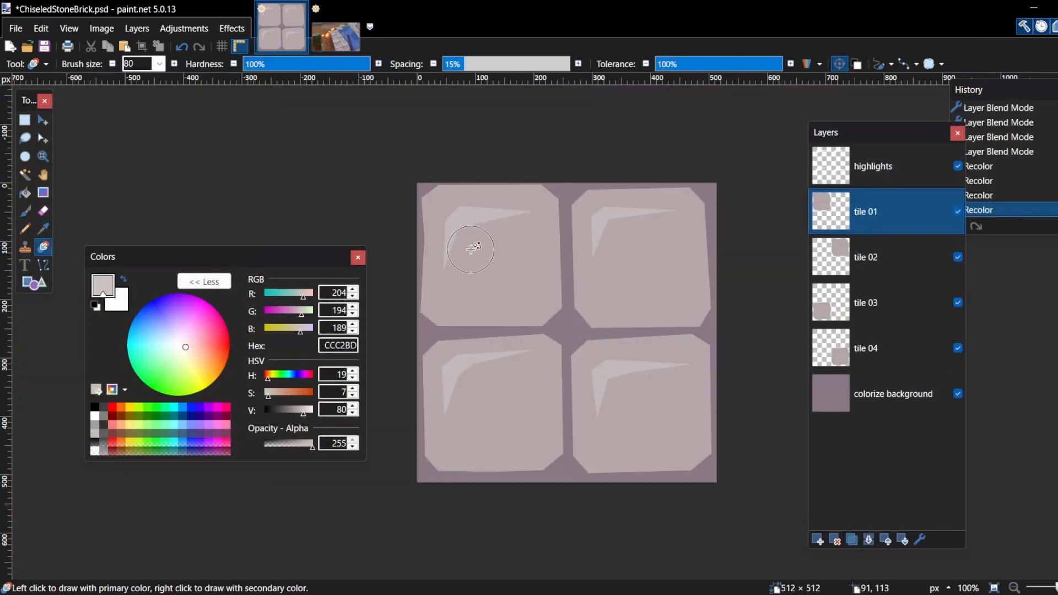
# - Try recoloring the tile 01 brick with the lighter CCC2BD and compare it with the game screenshot
pyautogui.moveTo(472, 300)
pyautogui.mouseDown()
pyautogui.moveTo(545, 303)
pyautogui.moveTo(408, 293)
pyautogui.moveTo(551, 251)
pyautogui.moveTo(412, 215)
pyautogui.mouseUp()
pyautogui.click(333, 42)
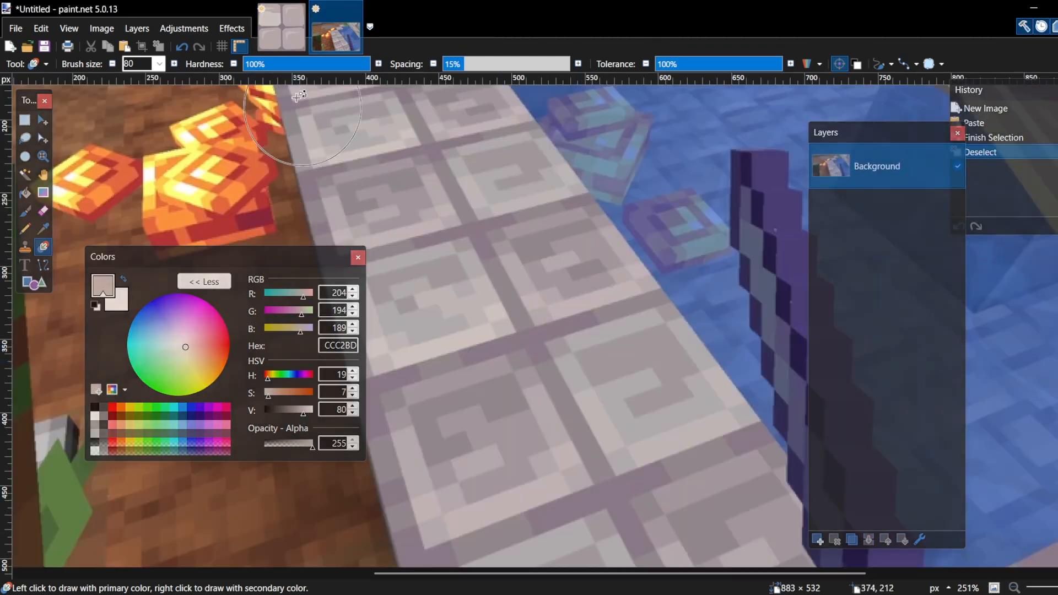
pyautogui.click(280, 33)
# - Recolor the whole tile 02 brick with CCC2BD, and make tile 03 the active layer
pyautogui.click(876, 256)
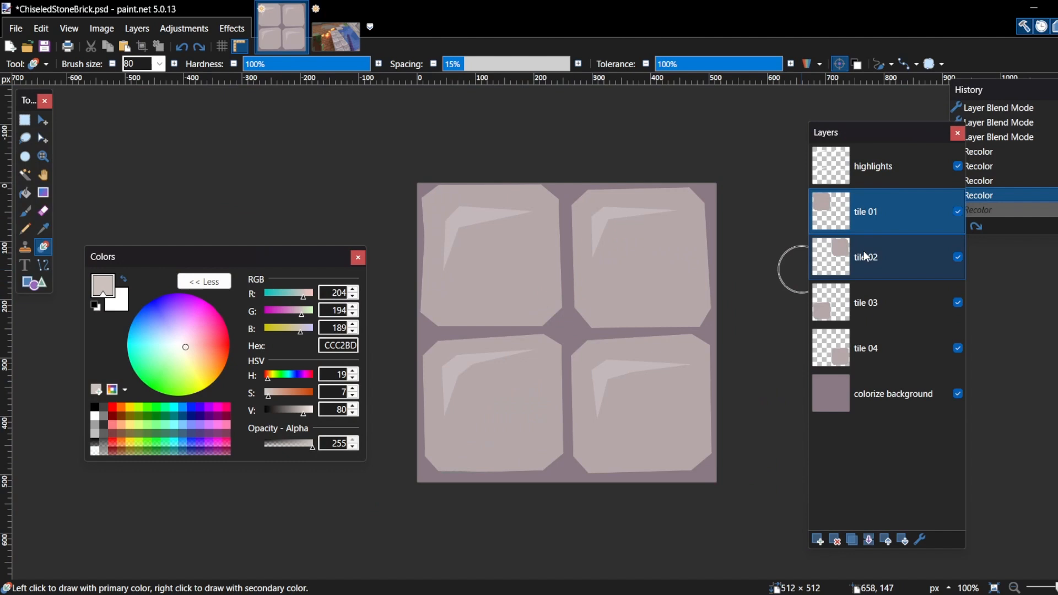
pyautogui.moveTo(614, 309)
pyautogui.mouseDown()
pyautogui.moveTo(671, 317)
pyautogui.moveTo(618, 313)
pyautogui.moveTo(727, 305)
pyautogui.moveTo(553, 313)
pyautogui.moveTo(775, 270)
pyautogui.moveTo(572, 270)
pyautogui.moveTo(795, 261)
pyautogui.moveTo(551, 219)
pyautogui.moveTo(770, 199)
pyautogui.moveTo(509, 190)
pyautogui.moveTo(764, 194)
pyautogui.mouseUp()
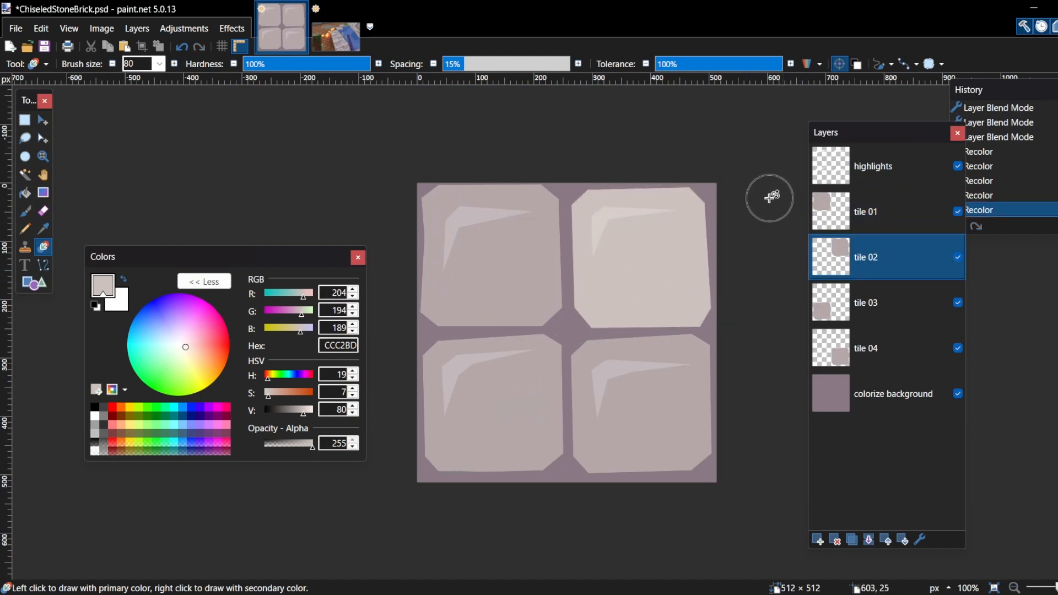
pyautogui.click(864, 309)
# - Try to recolor the tile 03 brick with CCC2BD, check its lower edge up close, and undo the strokes
pyautogui.moveTo(460, 383)
pyautogui.mouseDown()
pyautogui.moveTo(587, 389)
pyautogui.moveTo(419, 392)
pyautogui.moveTo(457, 344)
pyautogui.mouseUp()
pyautogui.moveTo(611, 390)
pyautogui.mouseDown()
pyautogui.moveTo(363, 401)
pyautogui.moveTo(632, 409)
pyautogui.moveTo(385, 421)
pyautogui.moveTo(582, 425)
pyautogui.moveTo(389, 434)
pyautogui.moveTo(596, 445)
pyautogui.moveTo(485, 447)
pyautogui.mouseUp()
pyautogui.moveTo(478, 447); pyautogui.dragTo(456, 447)
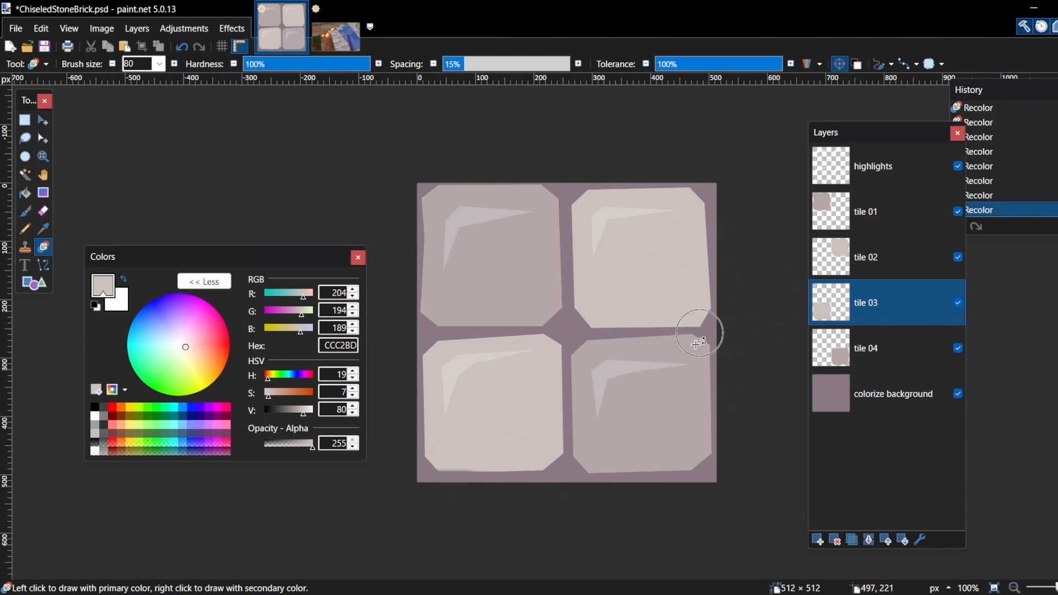
pyautogui.scroll(5, 472, 488)
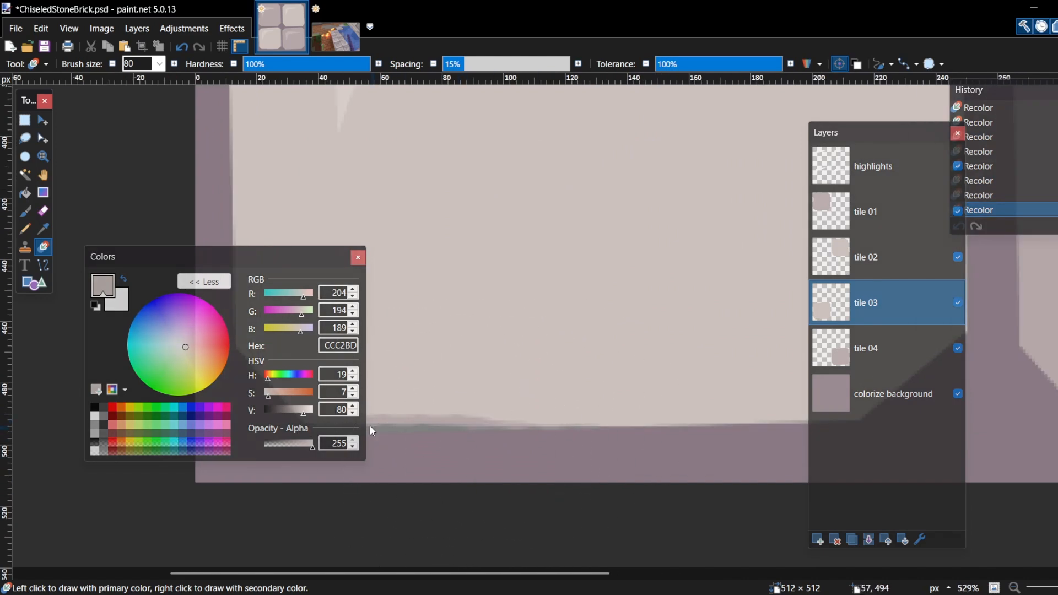
pyautogui.scroll(-5, 473, 438)
pyautogui.hotkey('ctrl', 'z')
pyautogui.hotkey('ctrl', 'z')
pyautogui.hotkey('ctrl', 'z')
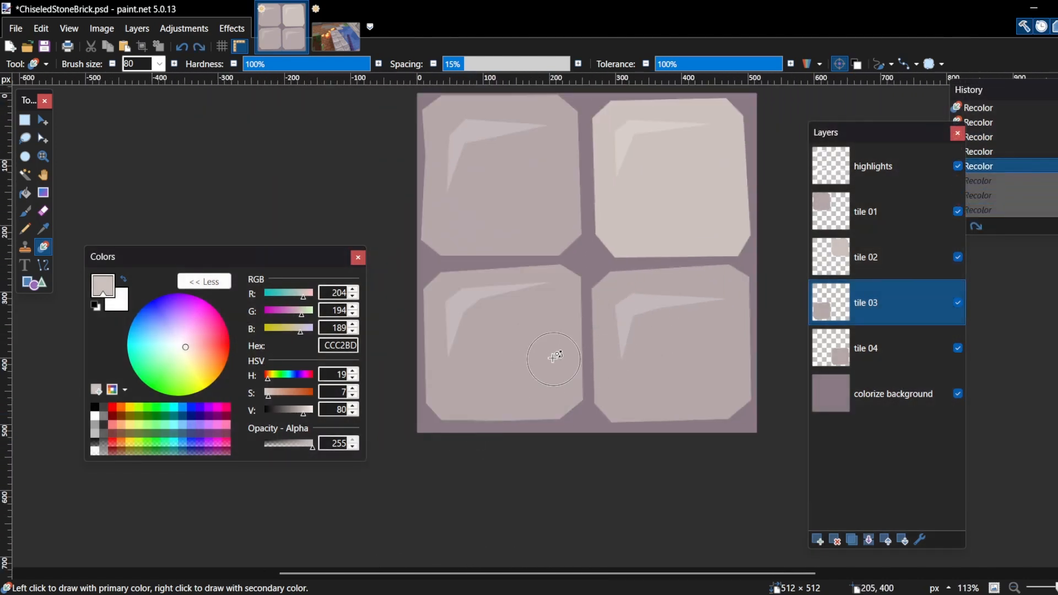
# - Recolor the tile 03 brick with CCC2BD right up to its edges, and inspect the lower edge
pyautogui.moveTo(905, 134); pyautogui.dragTo(870, 129)
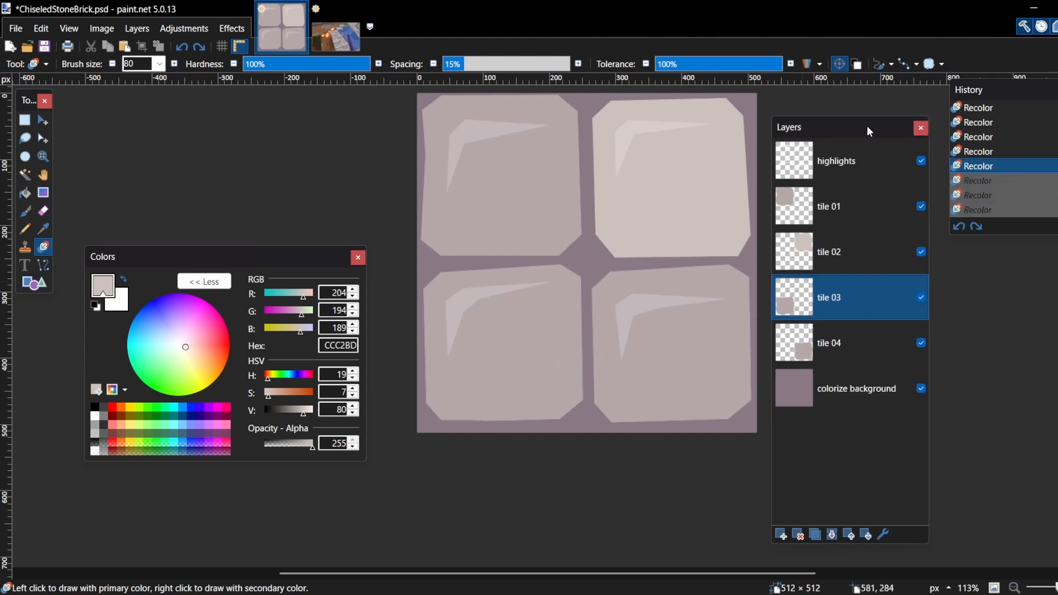
pyautogui.moveTo(502, 347)
pyautogui.mouseDown()
pyautogui.moveTo(567, 341)
pyautogui.moveTo(461, 347)
pyautogui.moveTo(528, 298)
pyautogui.mouseUp()
pyautogui.moveTo(646, 286)
pyautogui.mouseDown()
pyautogui.moveTo(660, 345)
pyautogui.moveTo(415, 388)
pyautogui.moveTo(571, 413)
pyautogui.moveTo(709, 417)
pyautogui.moveTo(406, 413)
pyautogui.moveTo(448, 418)
pyautogui.mouseUp()
pyautogui.moveTo(645, 400)
pyautogui.mouseDown()
pyautogui.moveTo(388, 317)
pyautogui.moveTo(574, 309)
pyautogui.mouseUp()
pyautogui.scroll(9, 480, 424)
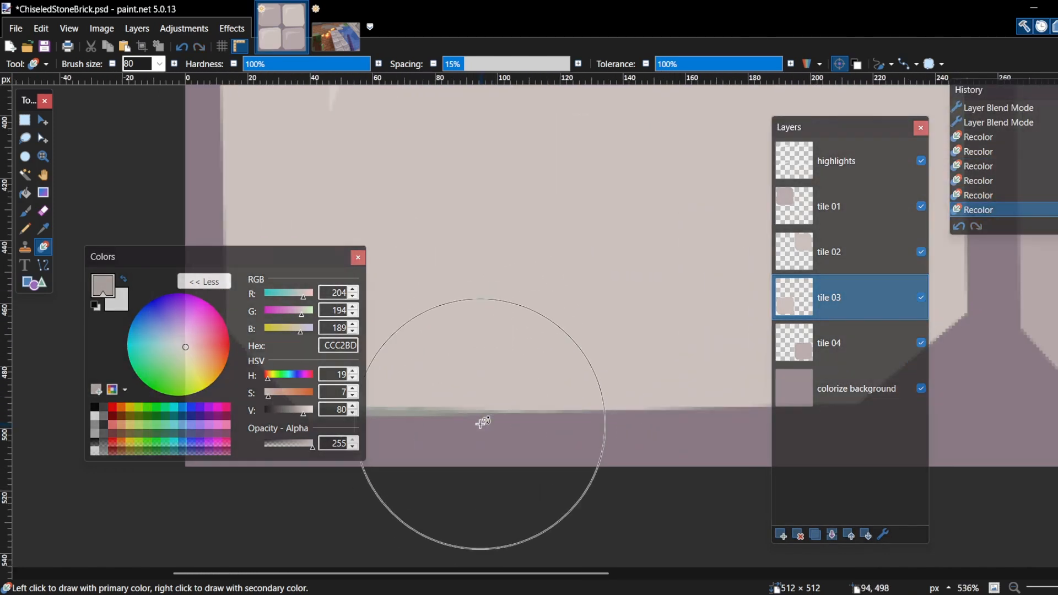
pyautogui.scroll(-8, 481, 422)
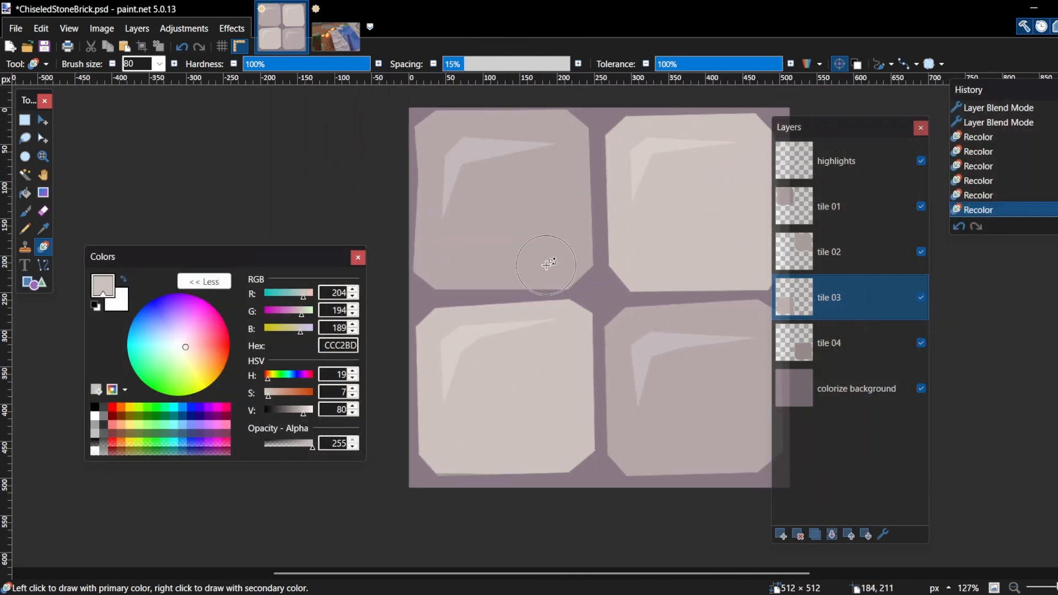
pyautogui.scroll(-1, 546, 264)
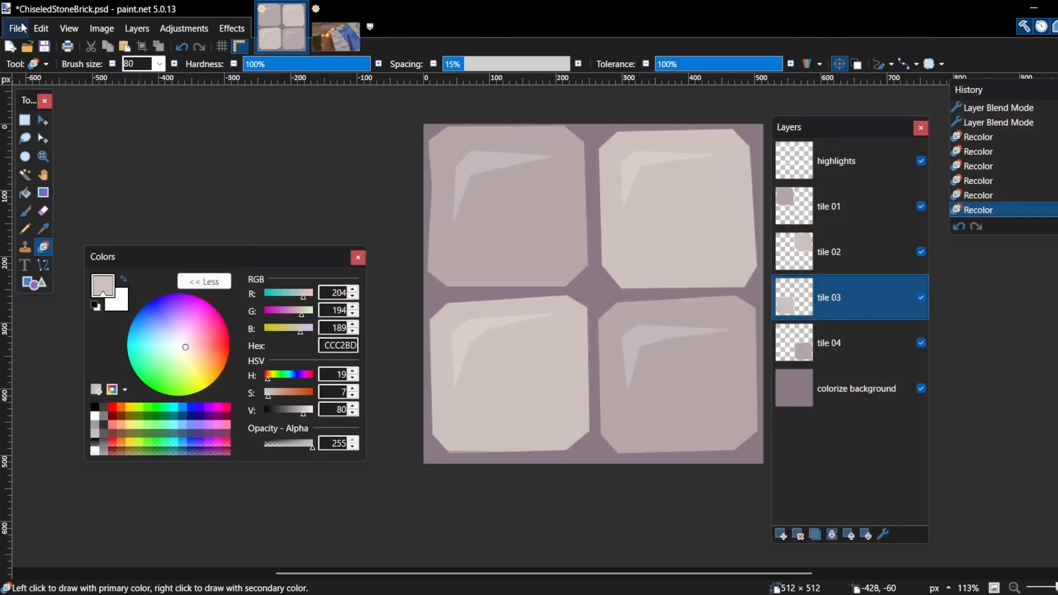
# - Save the layered image in paint.net format as ChiseledStoneBrick.pdn in the TemplateTutorial folder
pyautogui.click(22, 27)
pyautogui.click(25, 30)
pyautogui.click(26, 29)
pyautogui.click(26, 29)
pyautogui.click(19, 29)
pyautogui.click(44, 139)
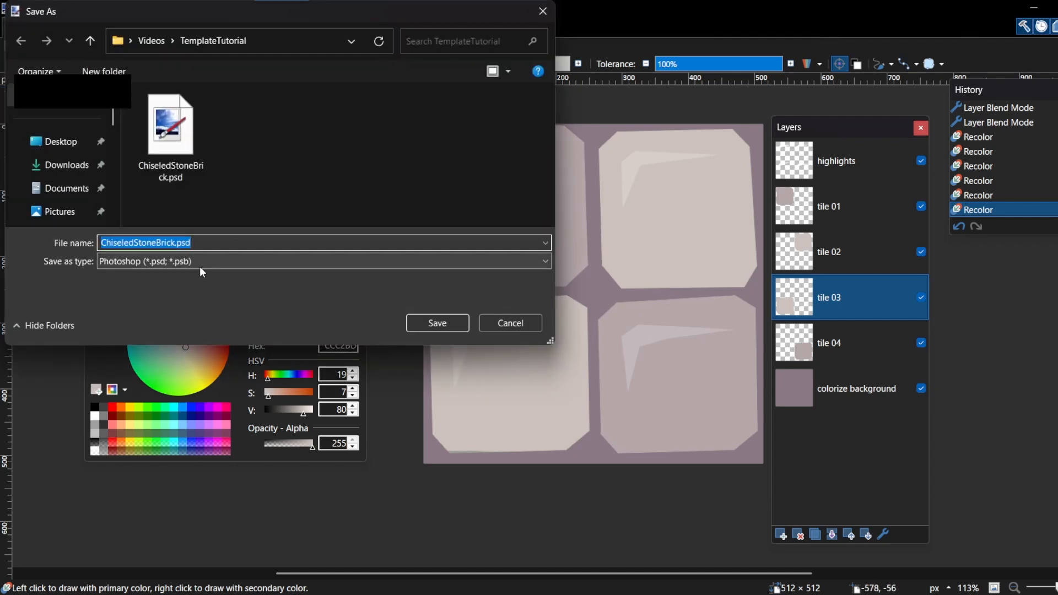
pyautogui.click(200, 267)
pyautogui.click(191, 277)
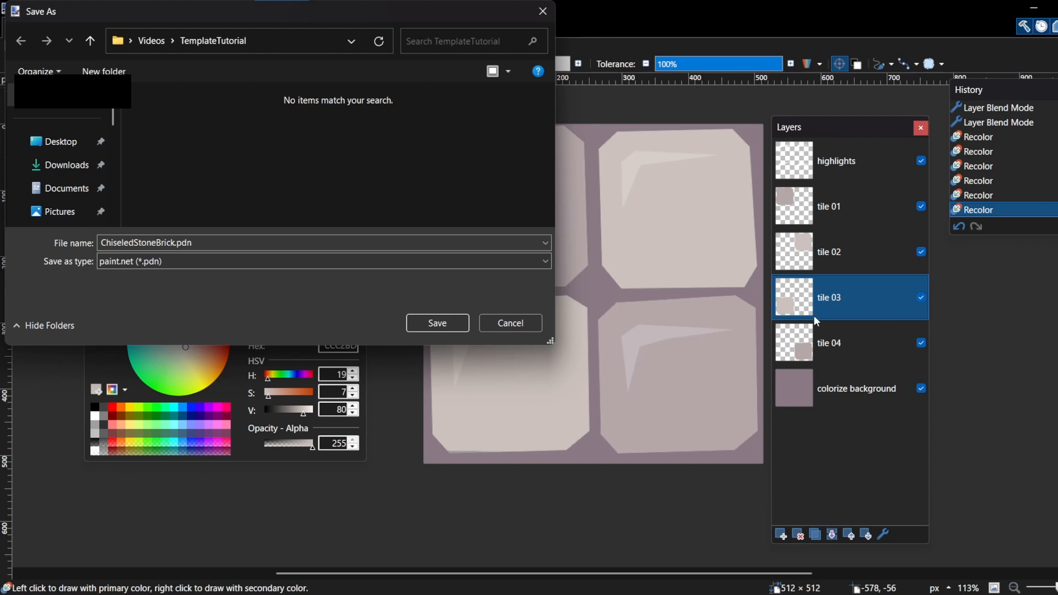
pyautogui.click(418, 325)
# - Save a flattened PNG copy as ChiseledStoneBrick.png in the TemplateTutorial folder, with the bit depth on Auto-detect
pyautogui.click(23, 30)
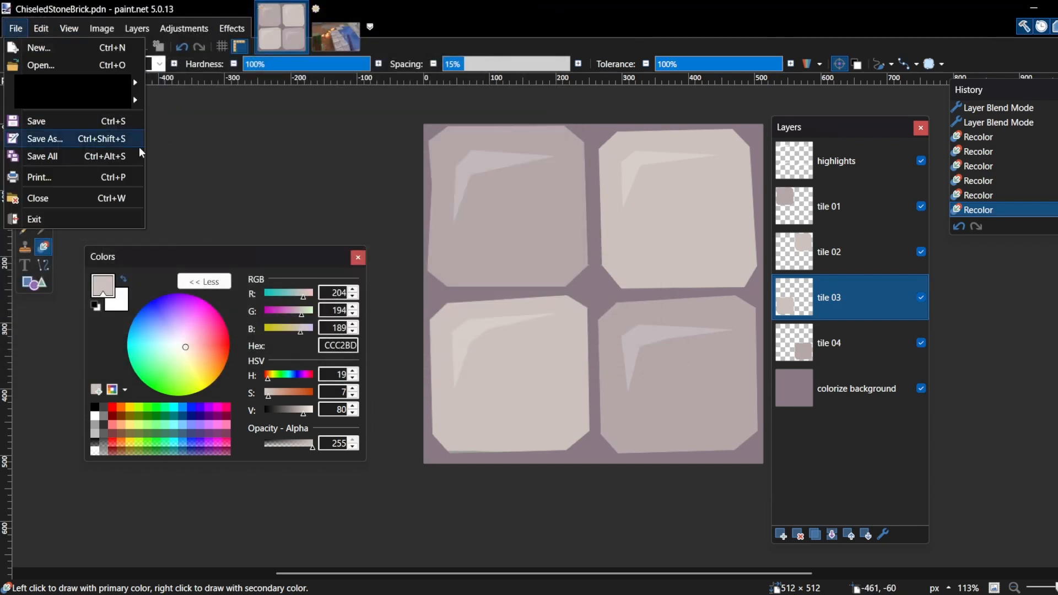
pyautogui.click(58, 139)
pyautogui.click(231, 260)
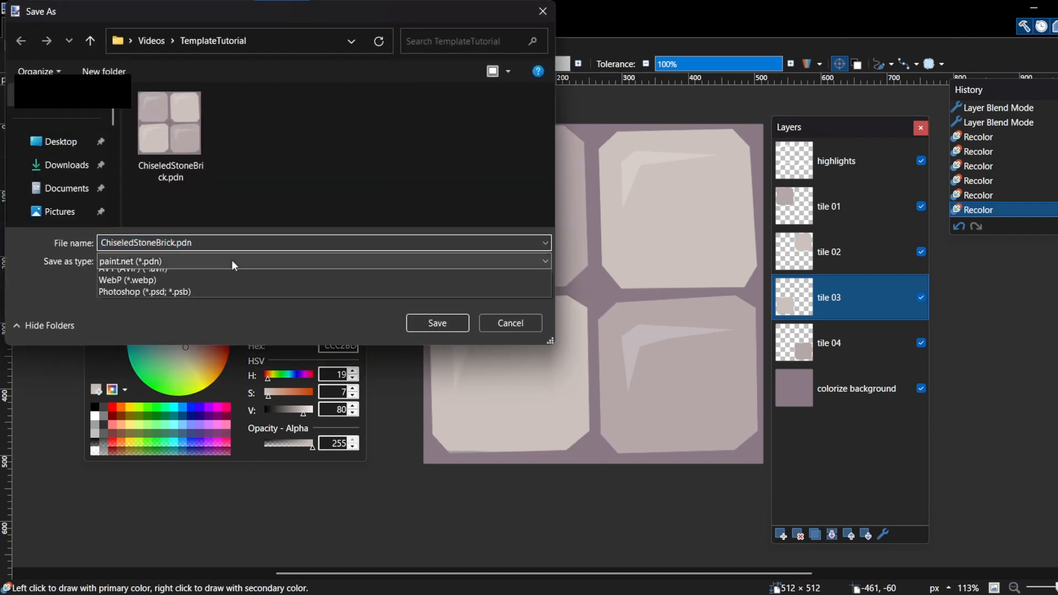
pyautogui.click(209, 289)
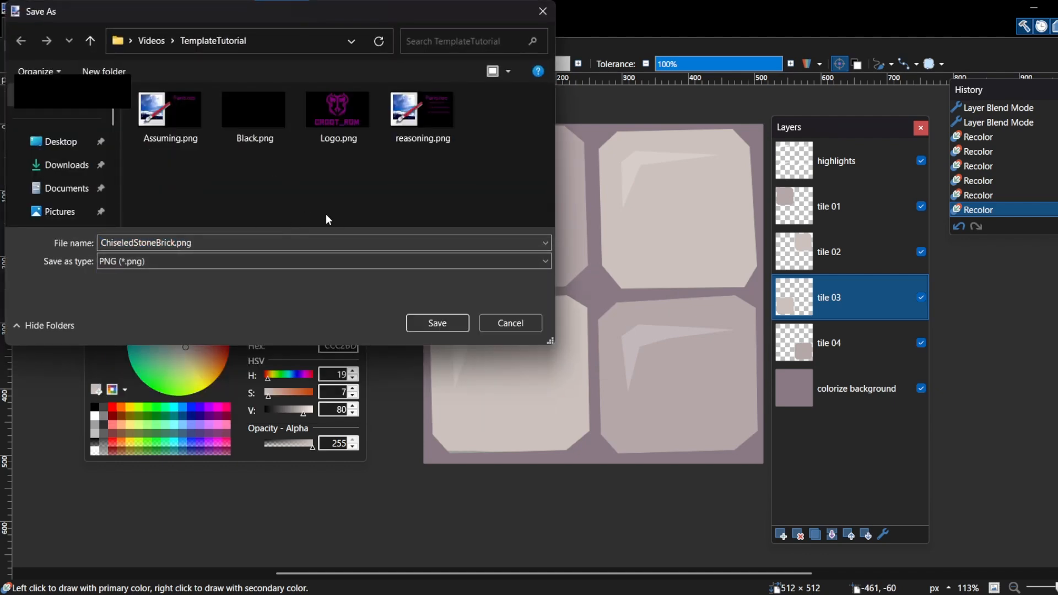
pyautogui.click(424, 321)
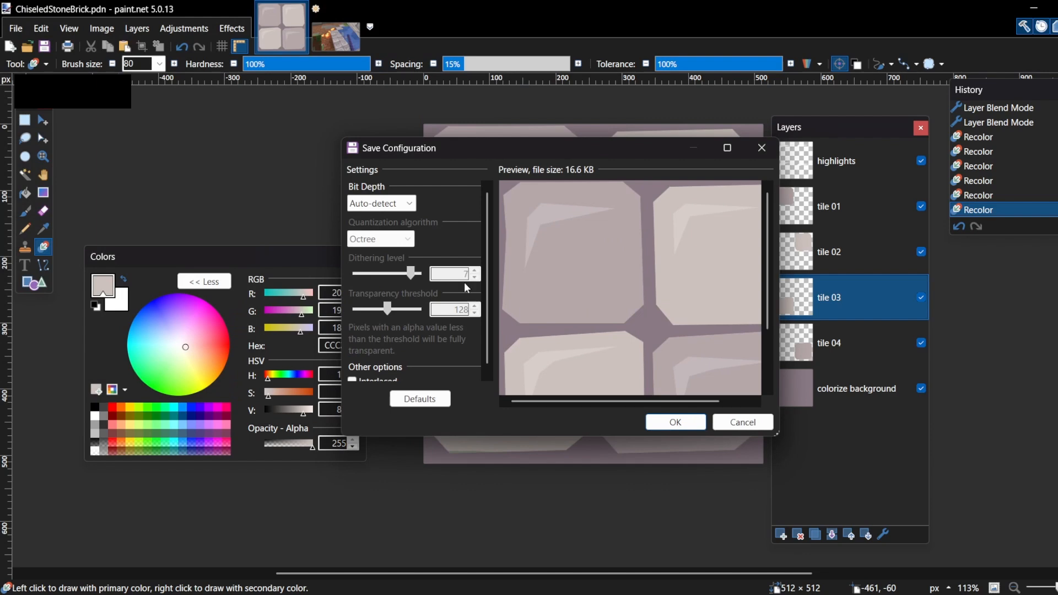
pyautogui.click(663, 420)
pyautogui.click(597, 355)
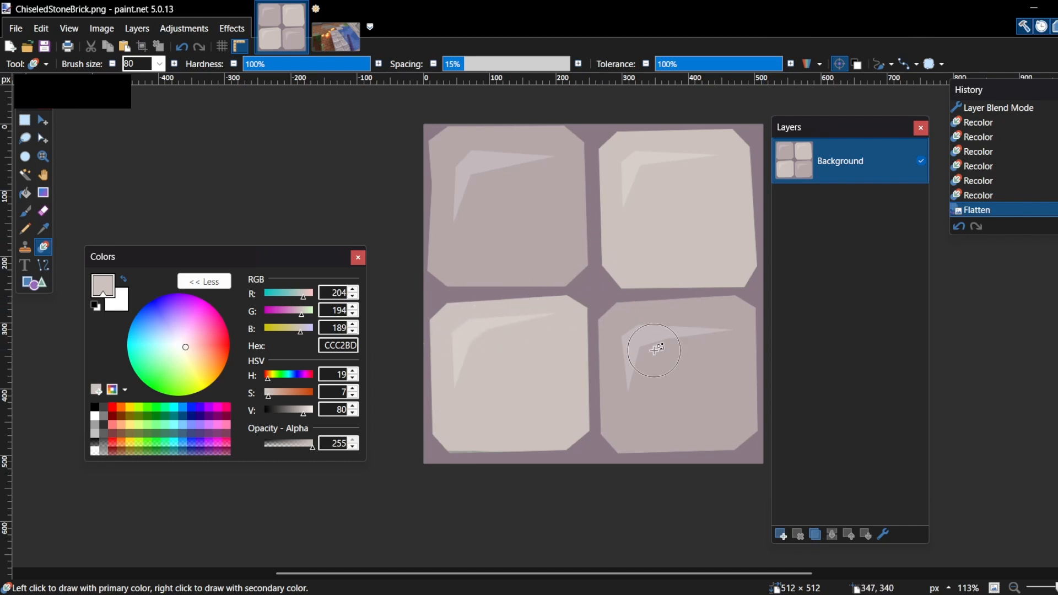
pyautogui.hotkey('alt', 'Tab')
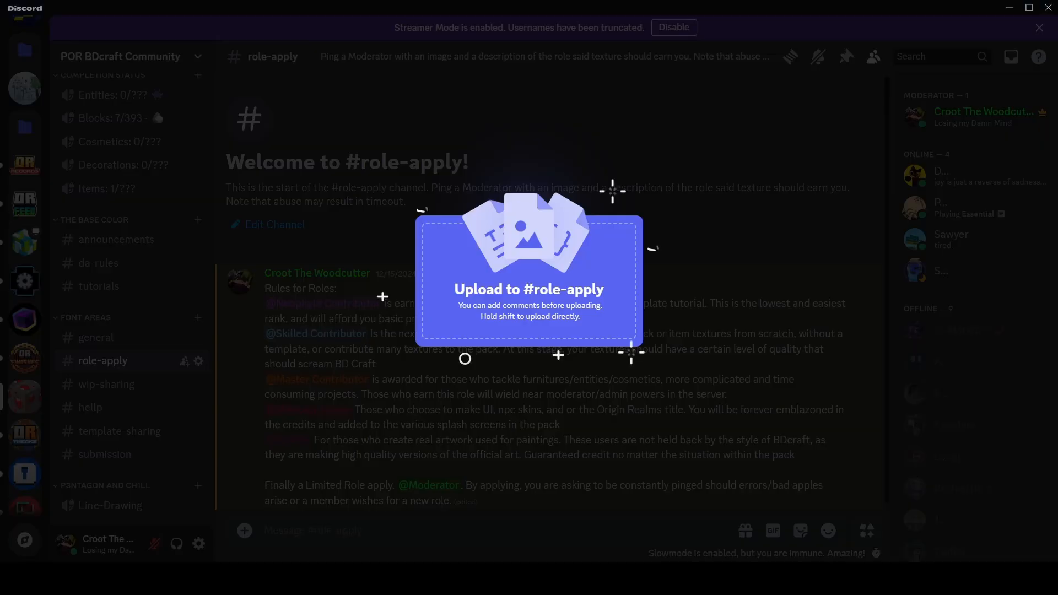
pyautogui.moveTo(463, 359); pyautogui.dragTo(463, 359)
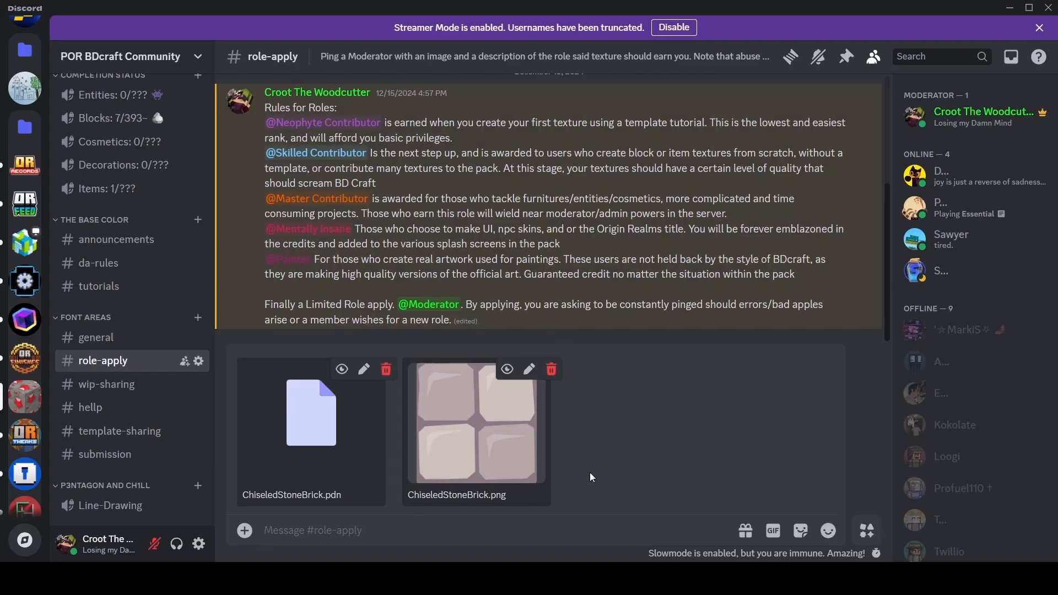
pyautogui.write('@Moderator')
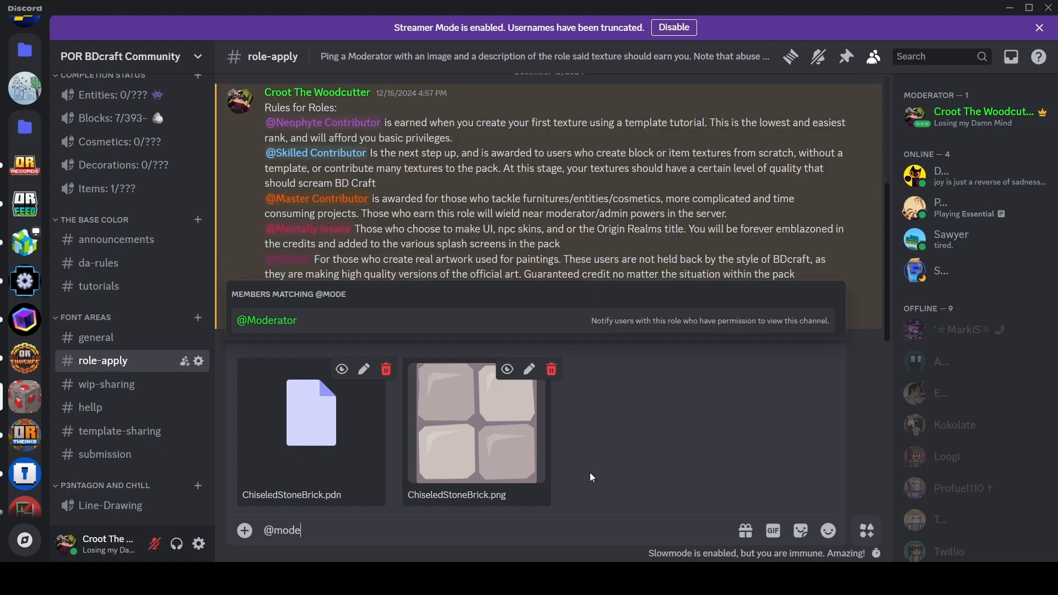
pyautogui.press('Tab')
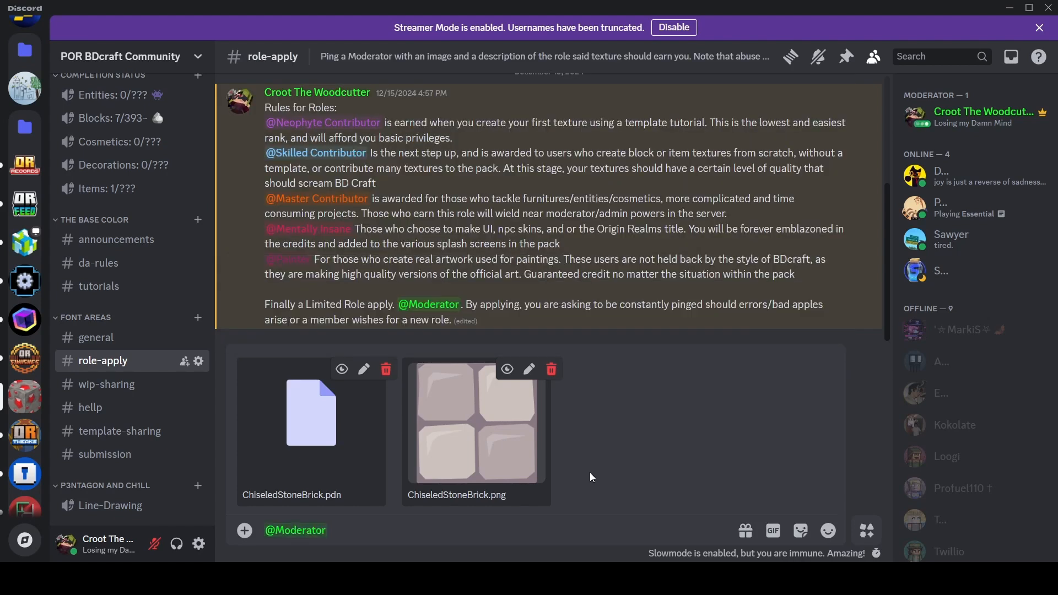
pyautogui.write('I would like to apply fo rthe')
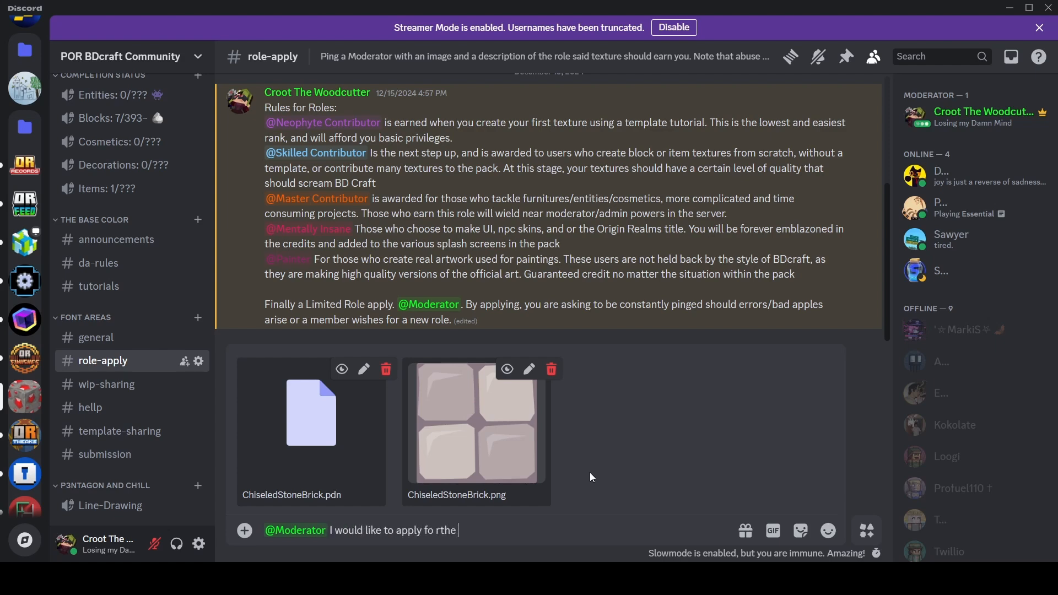
pyautogui.write(' Neophyte Role.')
pyautogui.scroll(2, 678, 296)
pyautogui.scroll(-2, 678, 298)
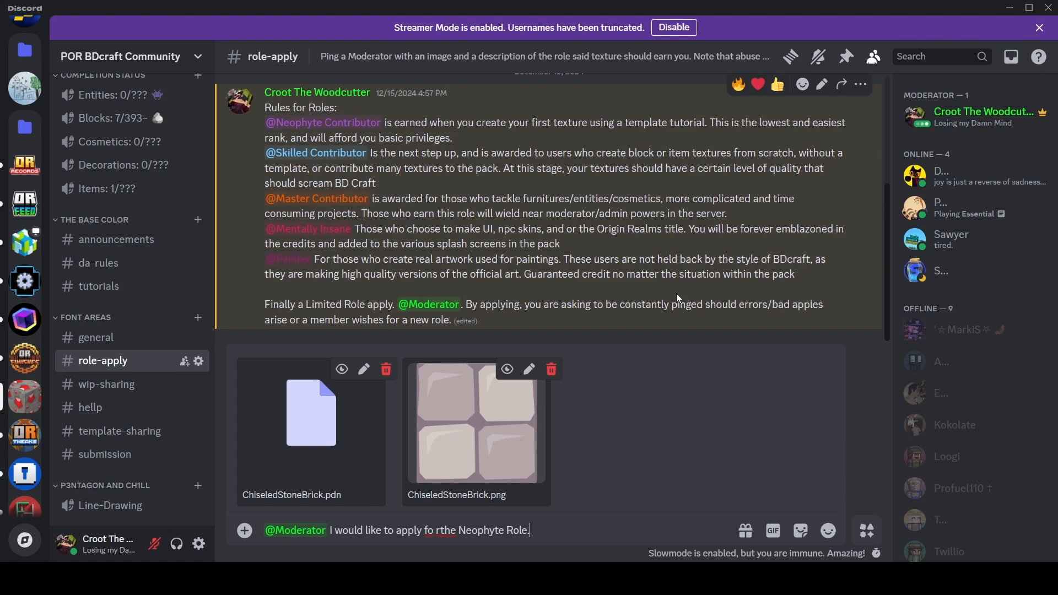
pyautogui.press('Return')
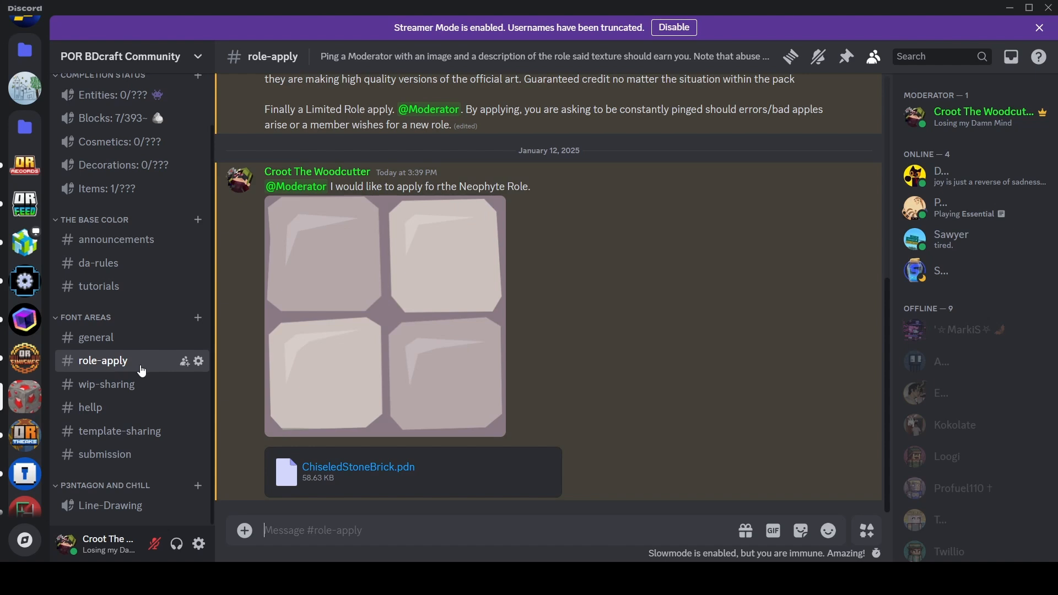
# - Post ChiseledStoneBrick.png in the #submission channel with the caption "Fountain Block Top" followed by the credit name
pyautogui.click(149, 455)
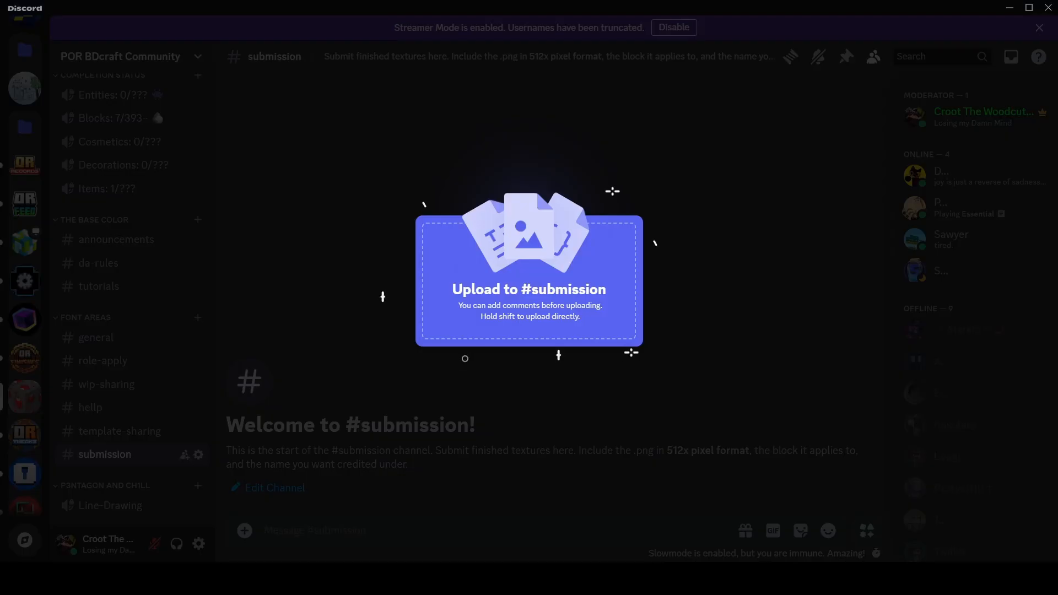
pyautogui.moveTo(0, 452); pyautogui.dragTo(304, 450)
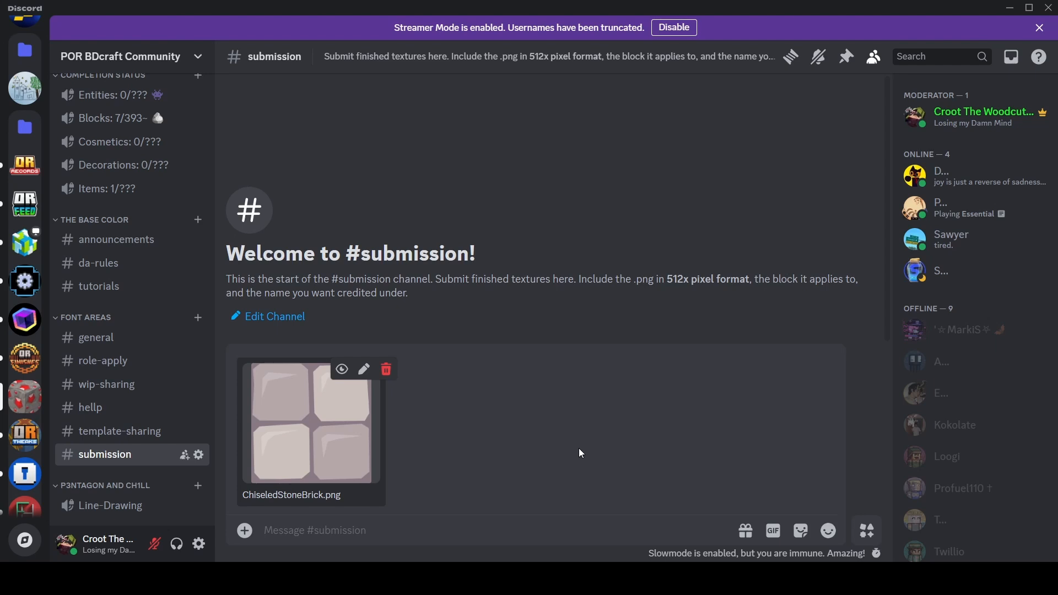
pyautogui.write('Top of the FOun')
pyautogui.press('BackSpace')
pyautogui.press('BackSpace')
pyautogui.press('BackSpace')
pyautogui.write('ou')
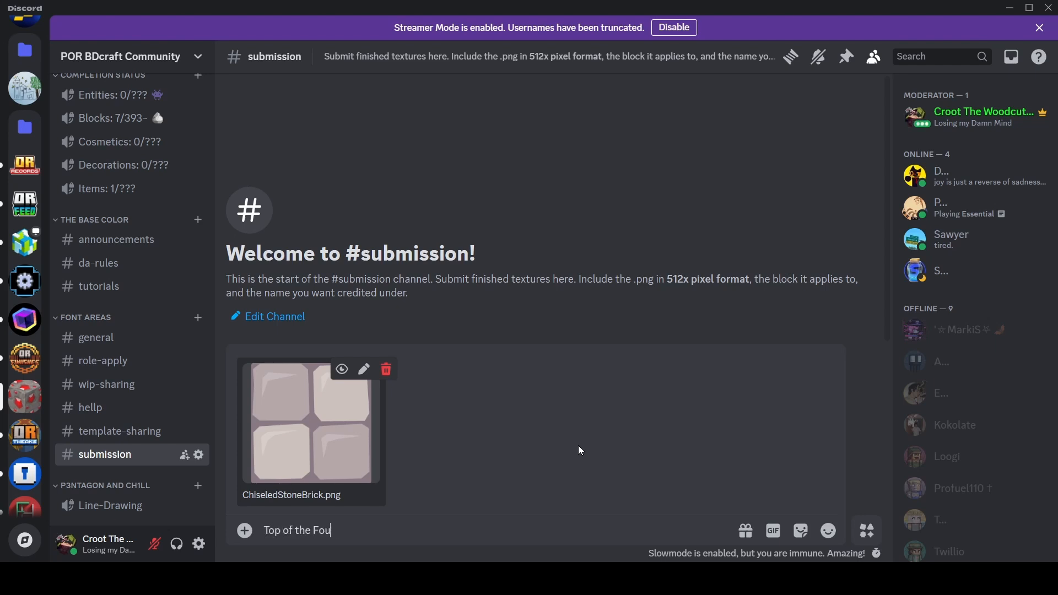
pyautogui.write('tain Block, Croot')
pyautogui.press('Return')
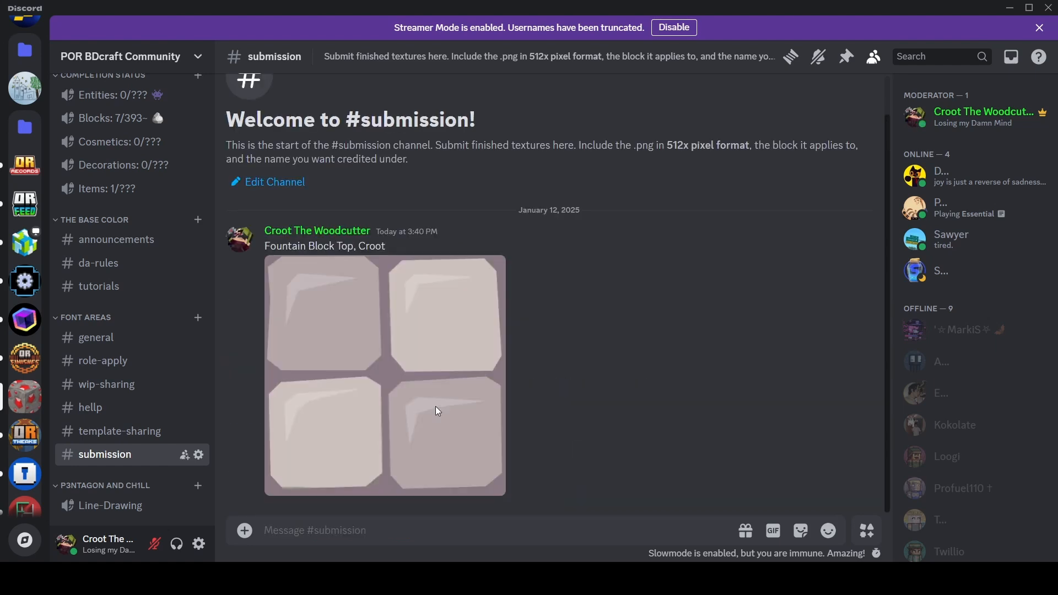